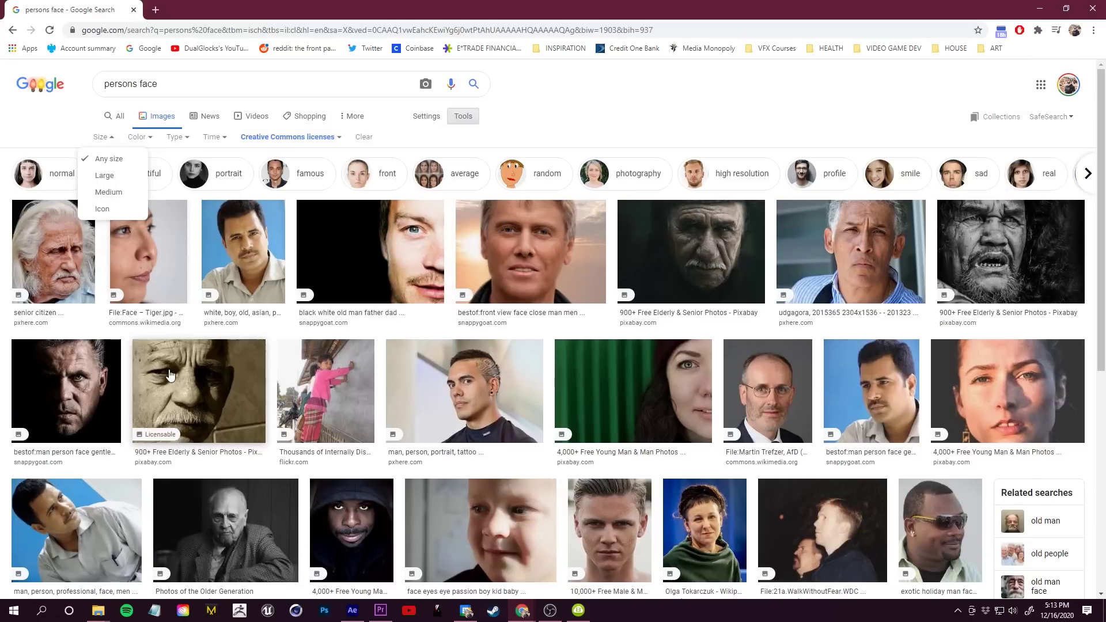
Remove the Creative Commons licence filter from the persons face image search and preview the dark close-up portrait.
{"action": "left_click", "coordinate": [288, 136]}
{"action": "left_click", "coordinate": [304, 192]}
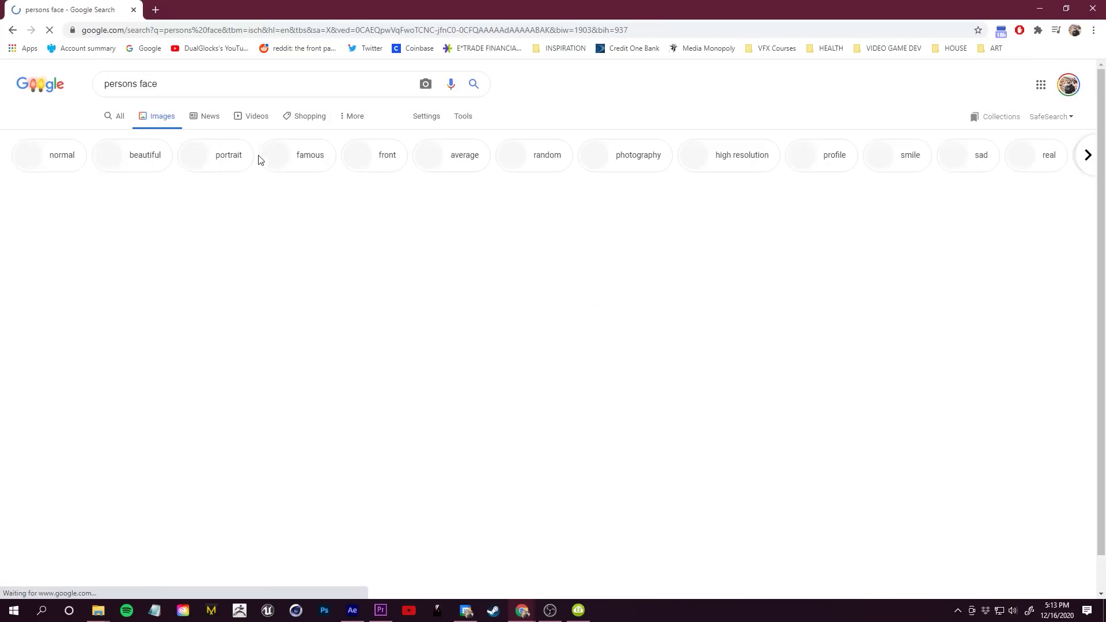
{"action": "left_click", "coordinate": [588, 242]}
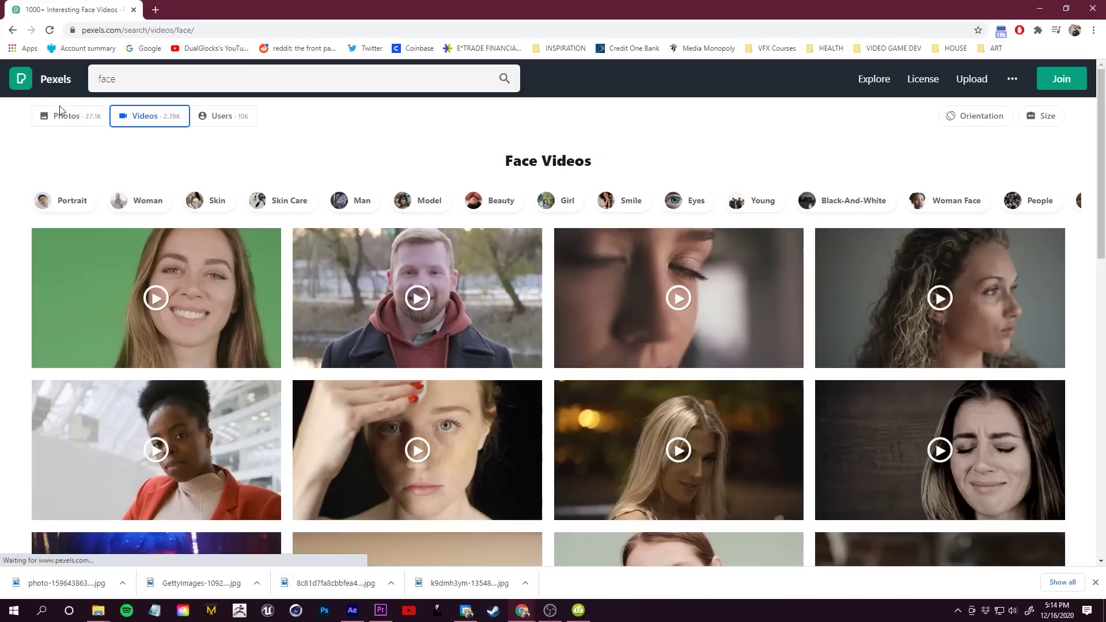
{"action": "left_click", "coordinate": [60, 113]}
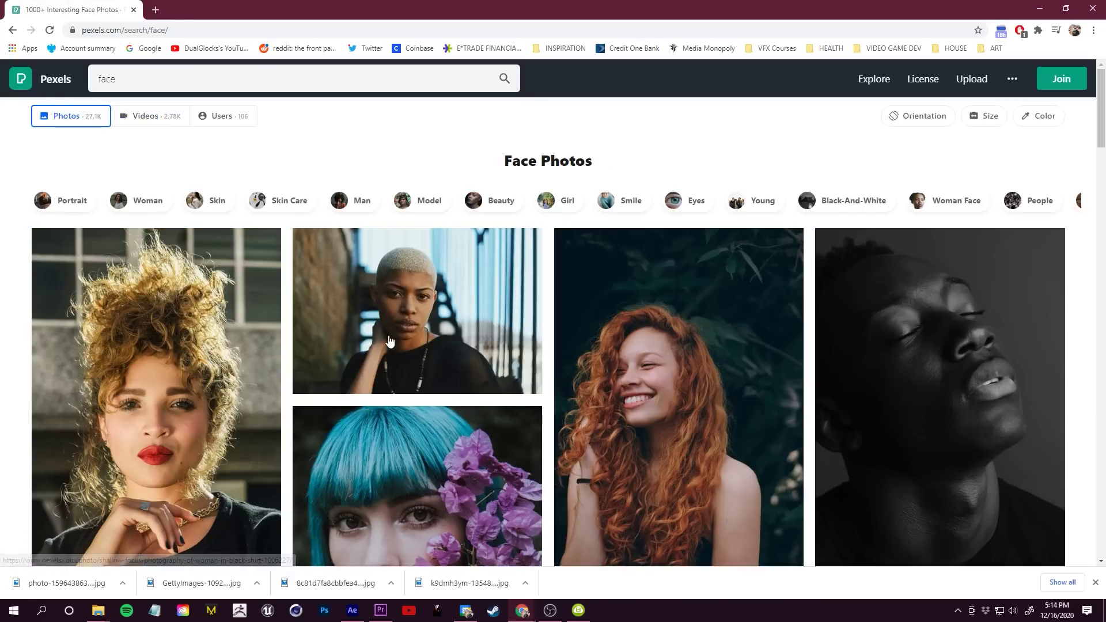
Download the photo of the blue-haired woman holding flowers and another portrait from the Pexels face results.
{"action": "scroll", "coordinate": [467, 311], "scroll_direction": "down", "scroll_amount": 4}
{"action": "left_click", "coordinate": [481, 534]}
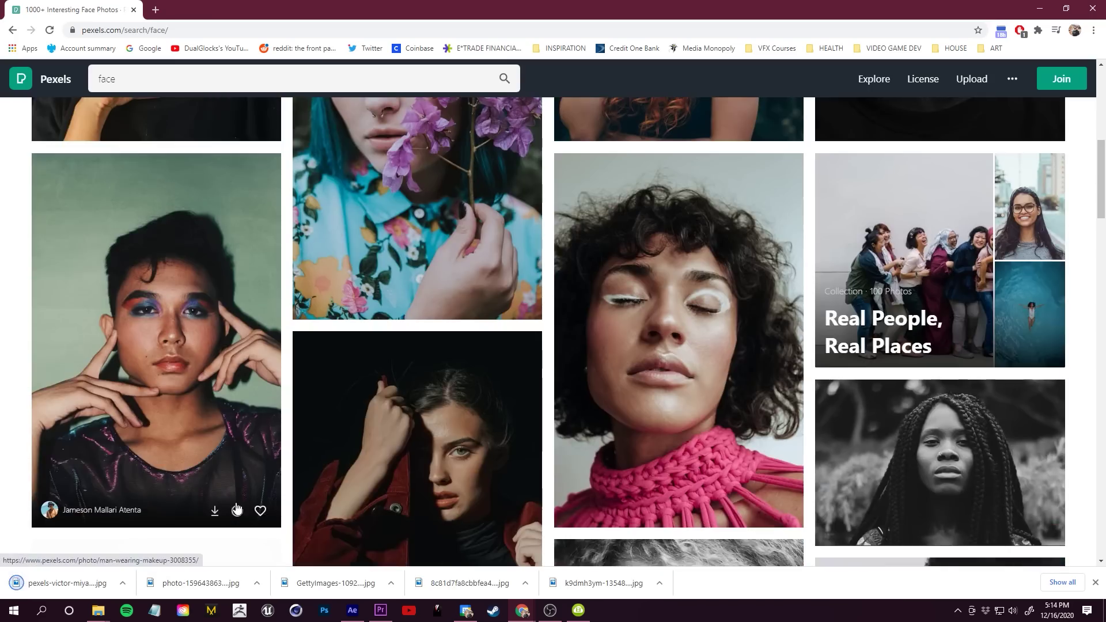
{"action": "left_click", "coordinate": [210, 509]}
{"action": "left_click", "coordinate": [458, 295]}
{"action": "left_click", "coordinate": [444, 484]}
{"action": "scroll", "coordinate": [445, 484], "scroll_direction": "down", "scroll_amount": 10}
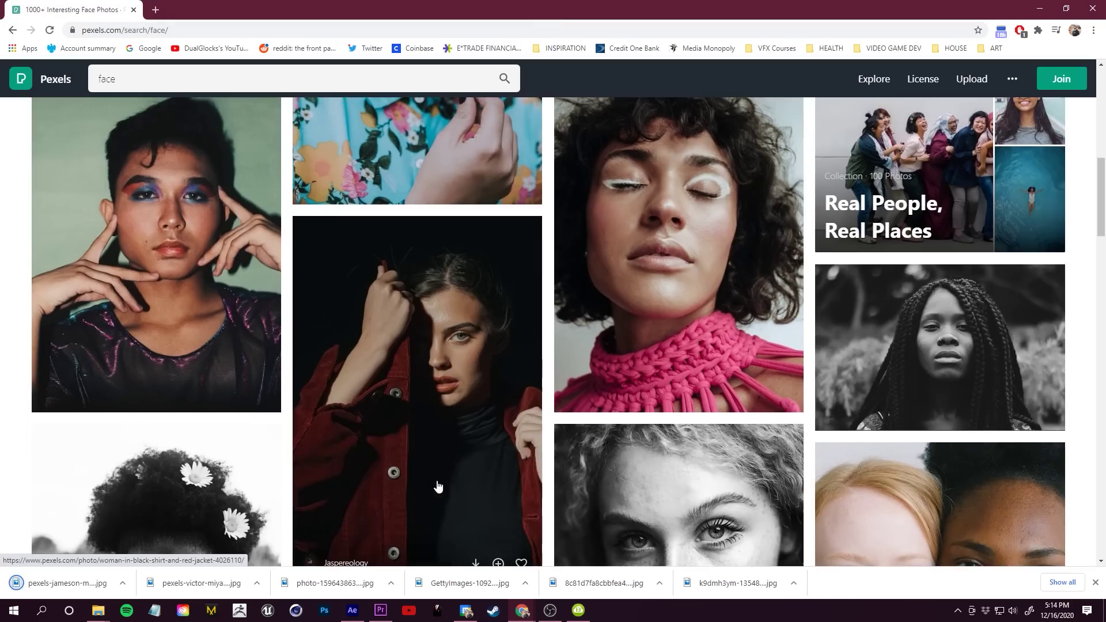
{"action": "scroll", "coordinate": [464, 455], "scroll_direction": "up", "scroll_amount": 10}
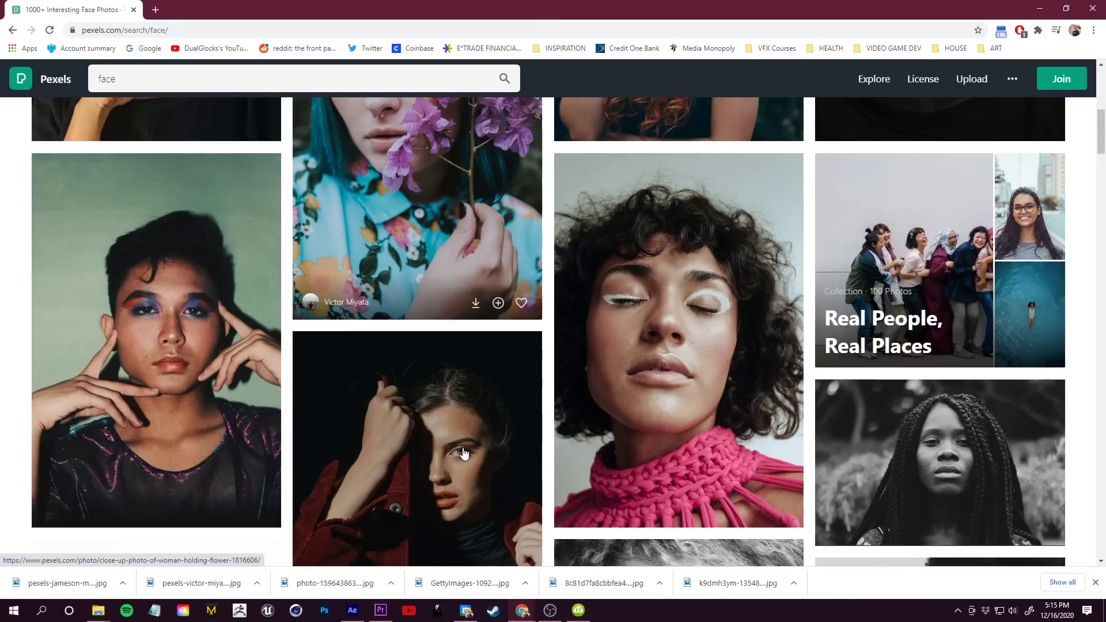
{"action": "scroll", "coordinate": [461, 305], "scroll_direction": "up", "scroll_amount": 5}
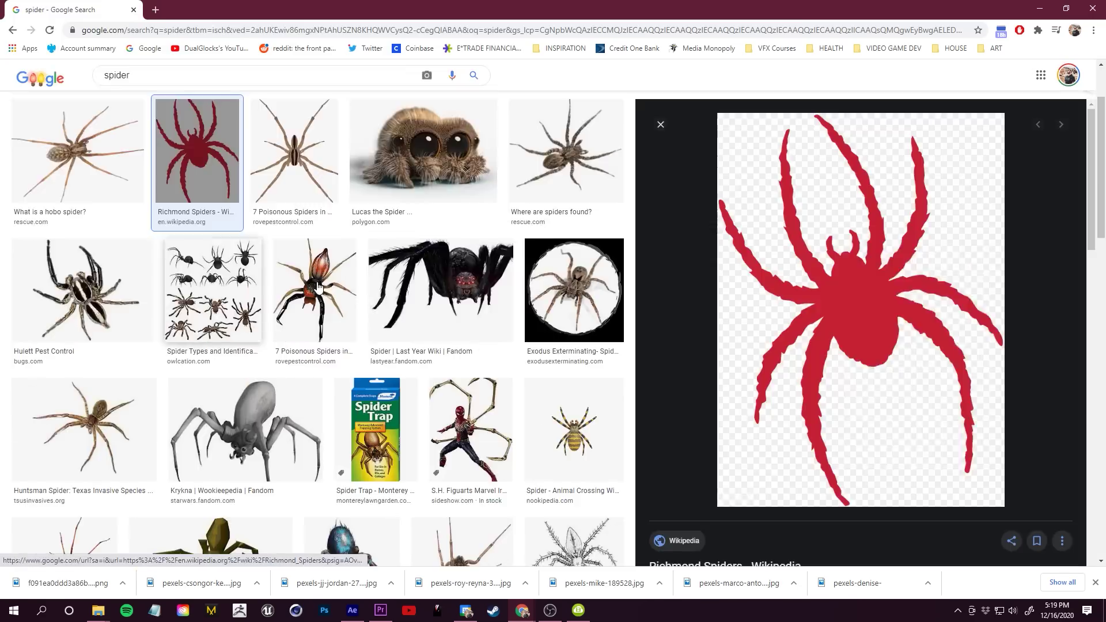
{"action": "left_click", "coordinate": [81, 161]}
{"action": "scroll", "coordinate": [317, 288], "scroll_direction": "down", "scroll_amount": 5}
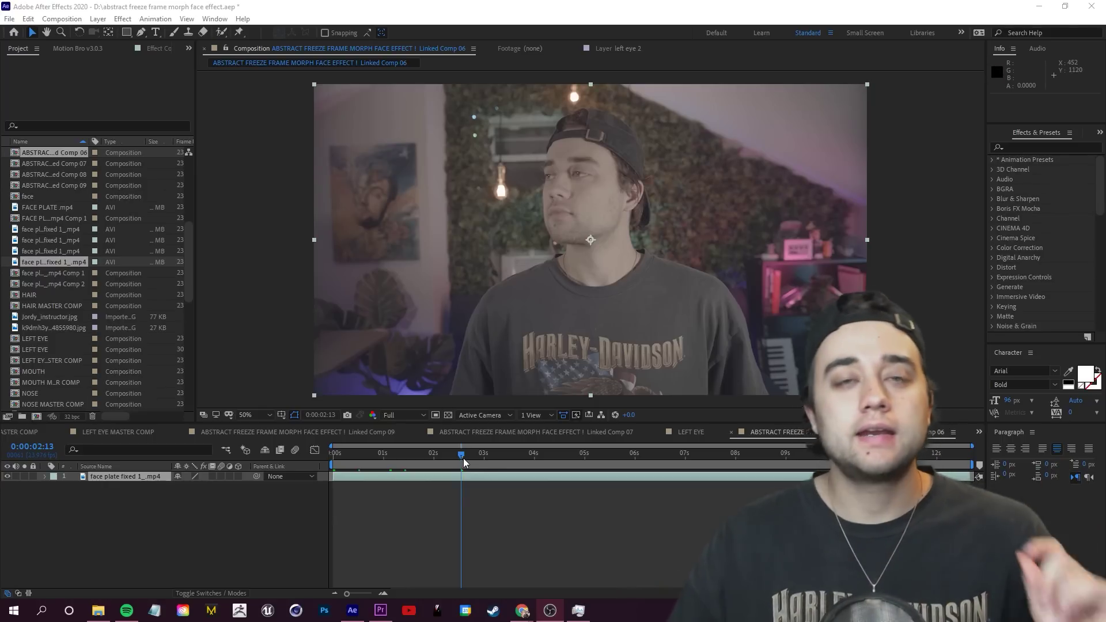
Draw an elliptical mask about 450 × 496 px around the head on the face plate fixed 1_.mp4 layer.
{"action": "left_click_drag", "start_coordinate": [459, 461], "coordinate": [534, 456]}
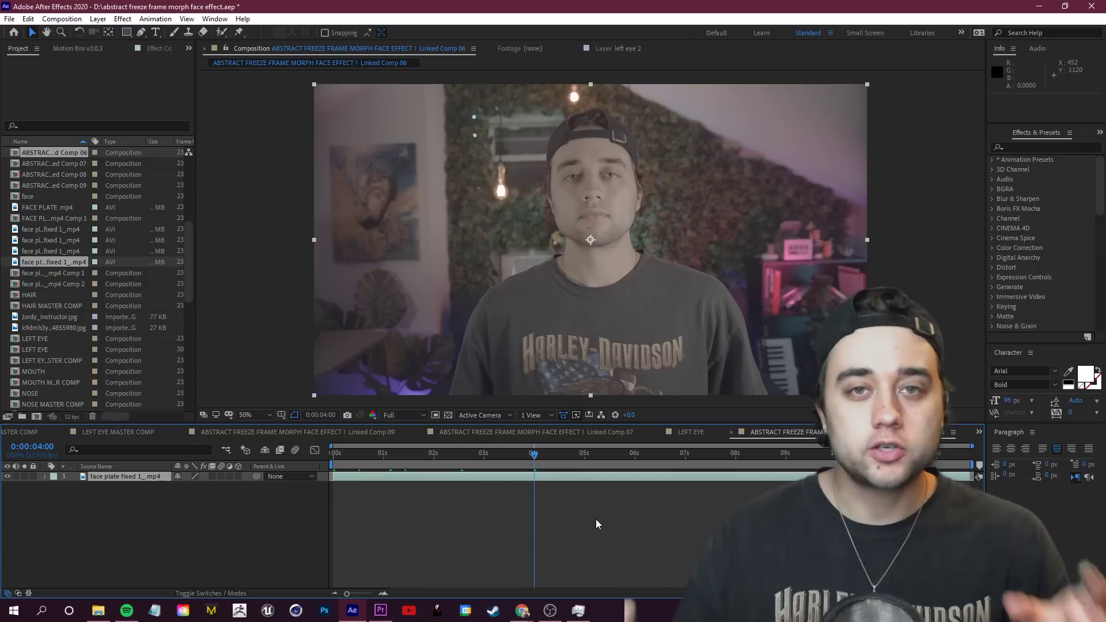
{"action": "left_click_drag", "start_coordinate": [450, 457], "coordinate": [455, 475]}
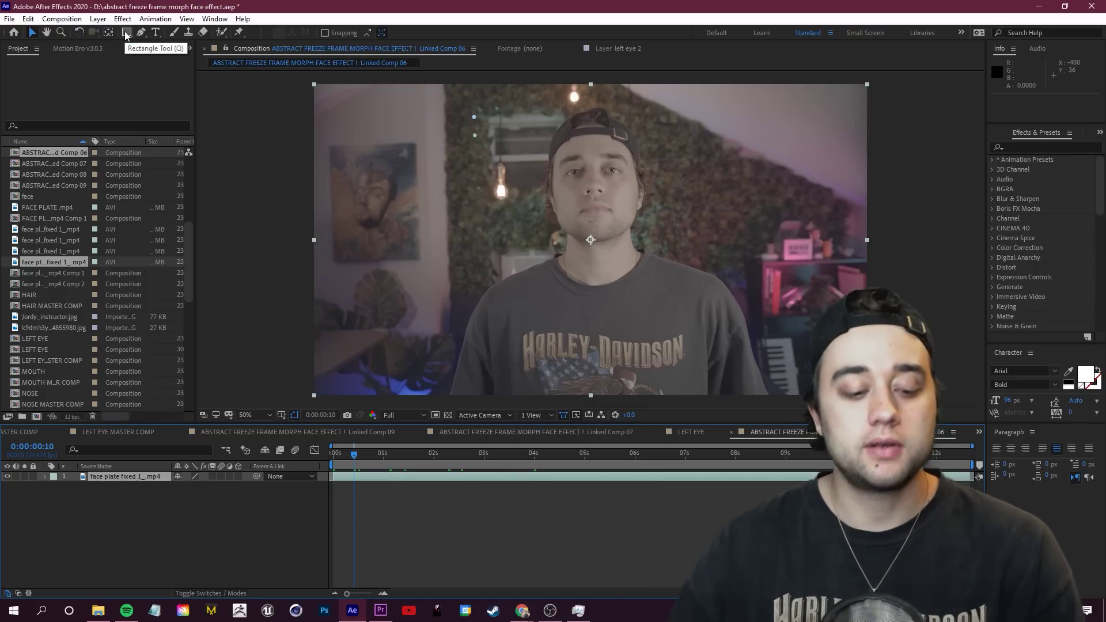
{"action": "left_click", "coordinate": [128, 34]}
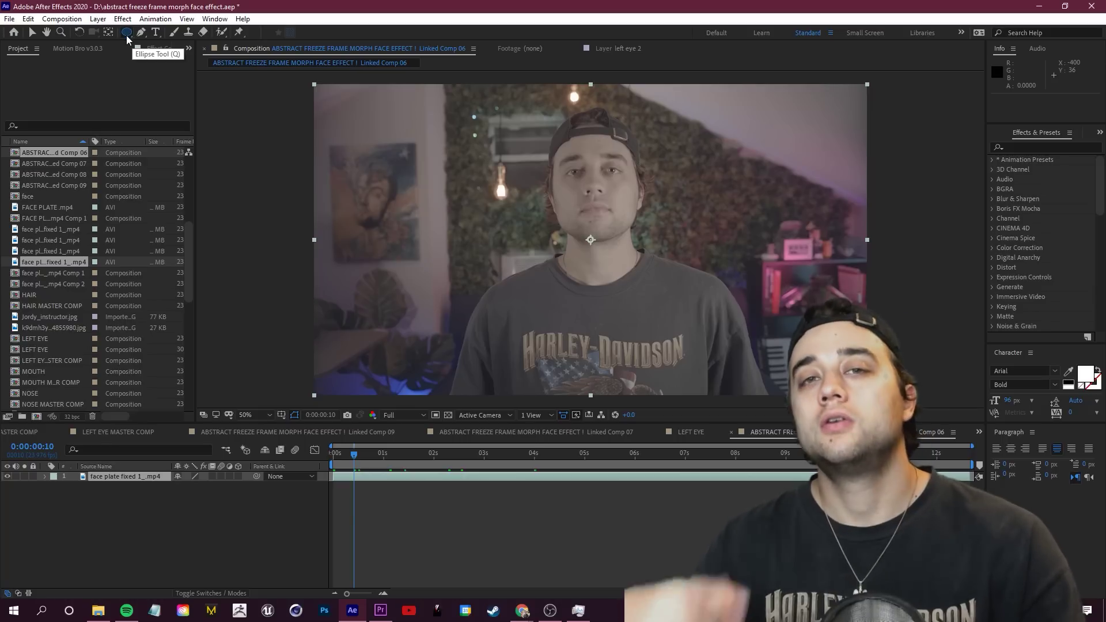
{"action": "left_click_drag", "start_coordinate": [531, 113], "coordinate": [661, 256]}
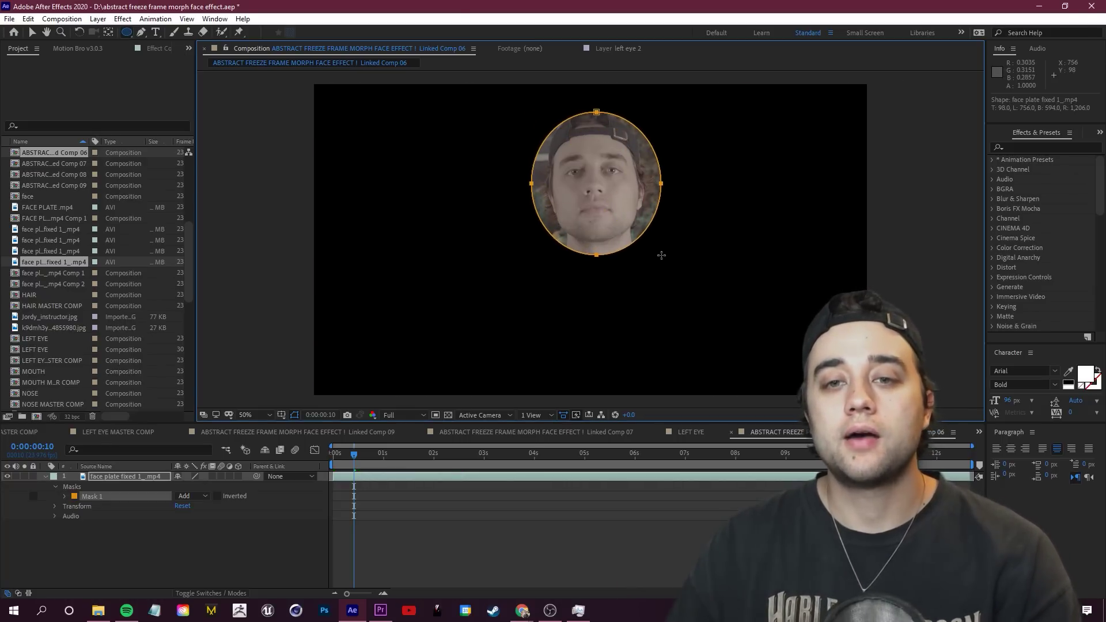
Expand the mask's properties and set the first Mask Path keyframe at 0:00:00:00.
{"action": "left_click", "coordinate": [337, 454]}
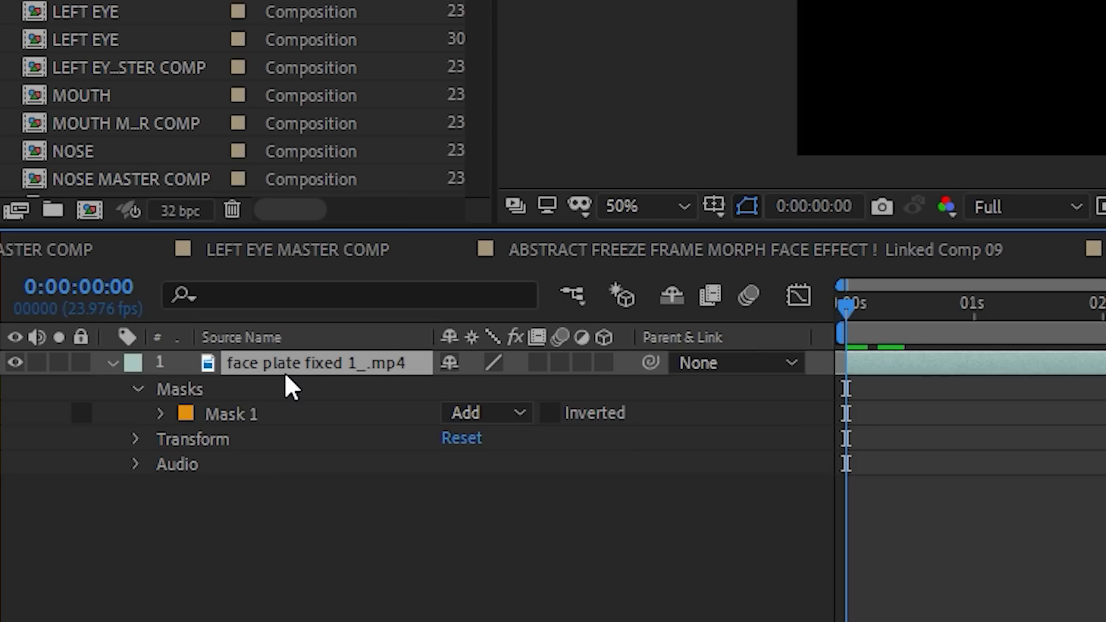
{"action": "key", "text": "m"}
{"action": "key", "text": "m"}
{"action": "key", "text": "m"}
{"action": "key", "text": "m"}
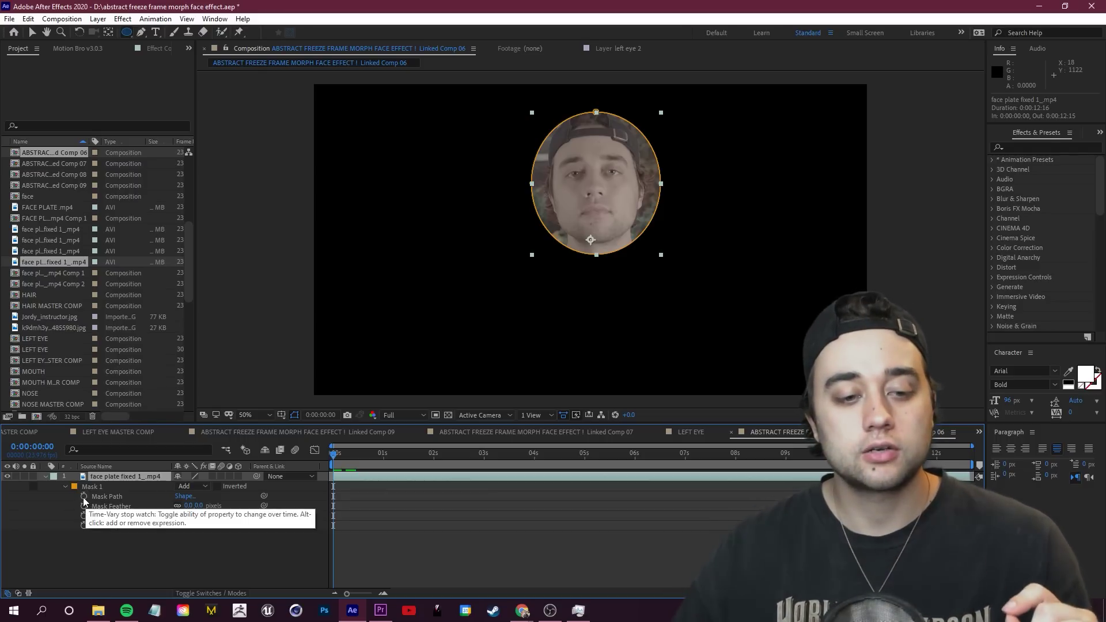
{"action": "left_click", "coordinate": [84, 497]}
Keyframe the mask to follow the head by repositioning the ellipse at 0:00:02:10, 0:00:04:07 and further along the clip.
{"action": "left_click_drag", "start_coordinate": [336, 455], "coordinate": [457, 464]}
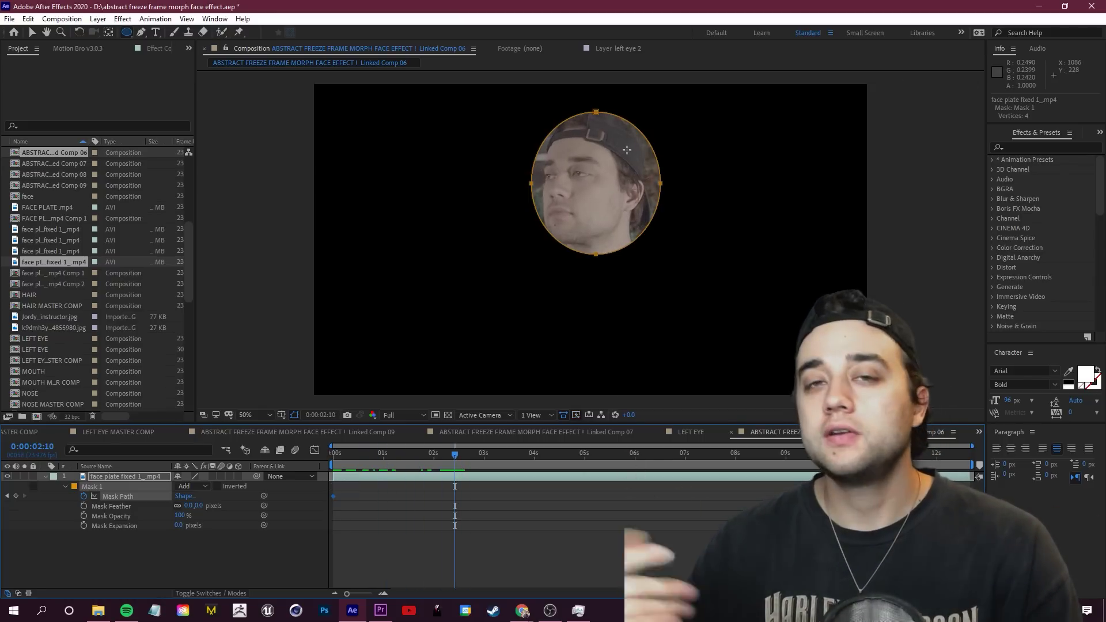
{"action": "left_click", "coordinate": [169, 558]}
{"action": "left_click", "coordinate": [94, 486]}
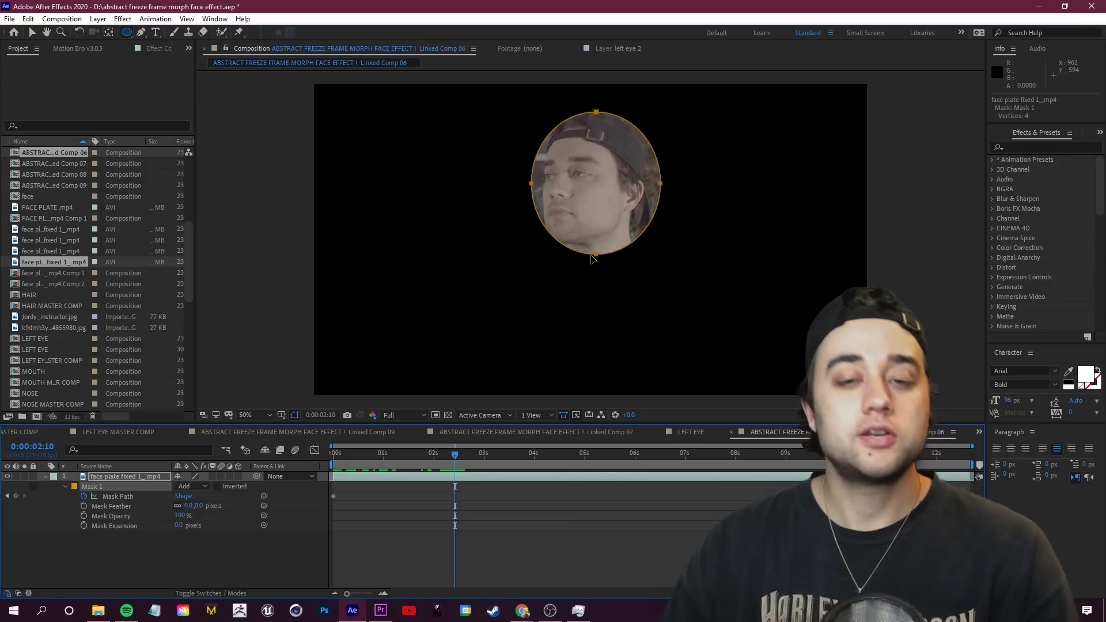
{"action": "left_click_drag", "start_coordinate": [598, 258], "coordinate": [585, 260]}
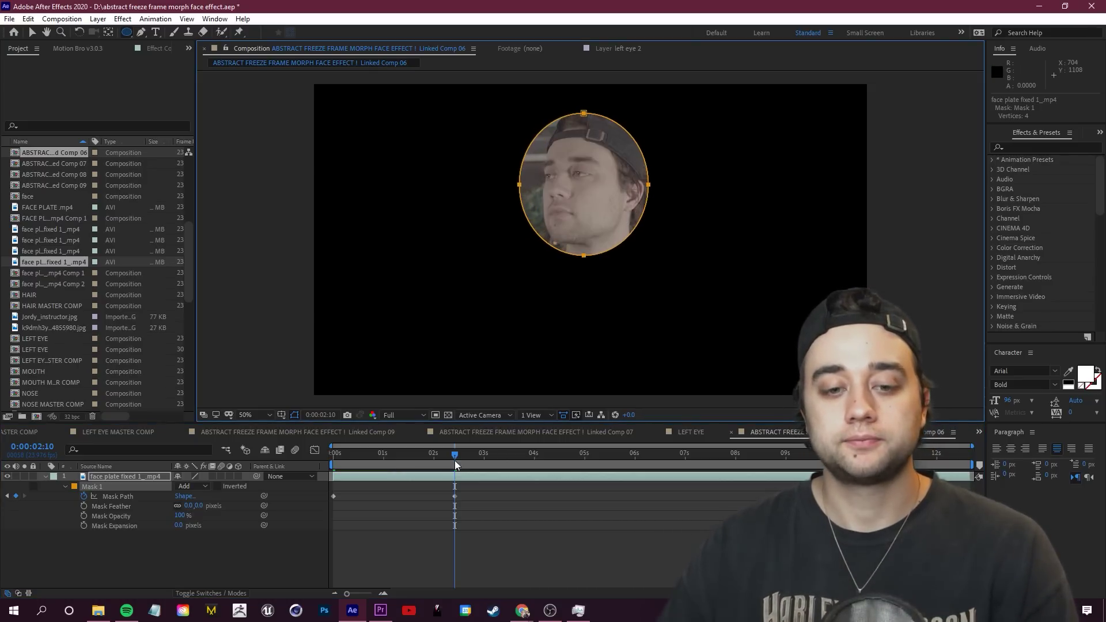
{"action": "left_click_drag", "start_coordinate": [464, 454], "coordinate": [550, 458]}
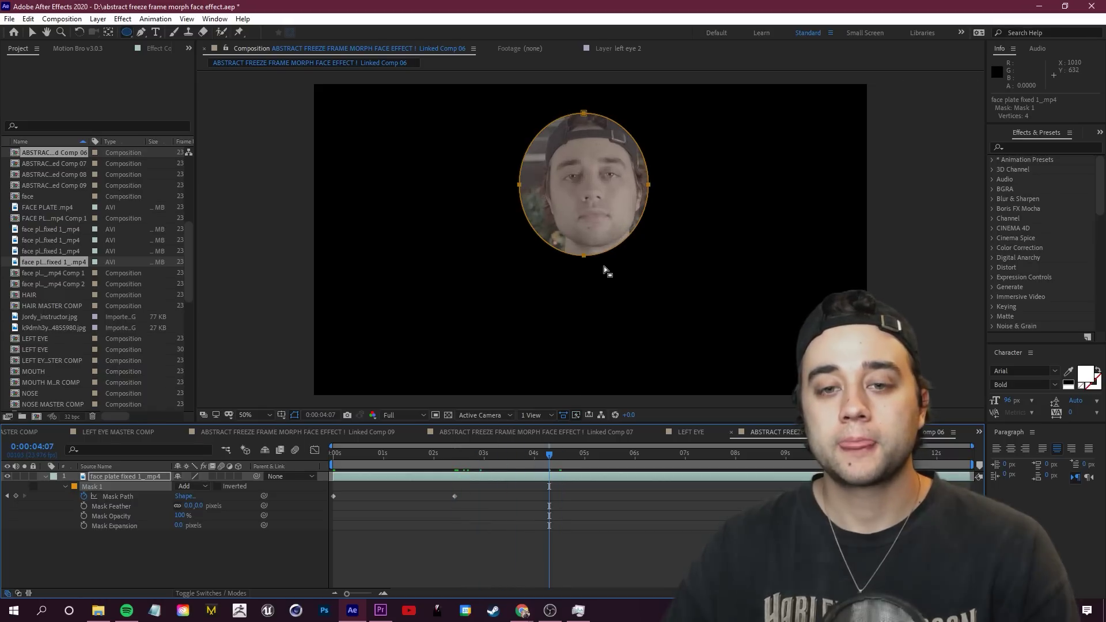
{"action": "left_click_drag", "start_coordinate": [586, 261], "coordinate": [597, 257]}
{"action": "left_click_drag", "start_coordinate": [544, 461], "coordinate": [611, 454]}
{"action": "left_click_drag", "start_coordinate": [598, 252], "coordinate": [605, 260]}
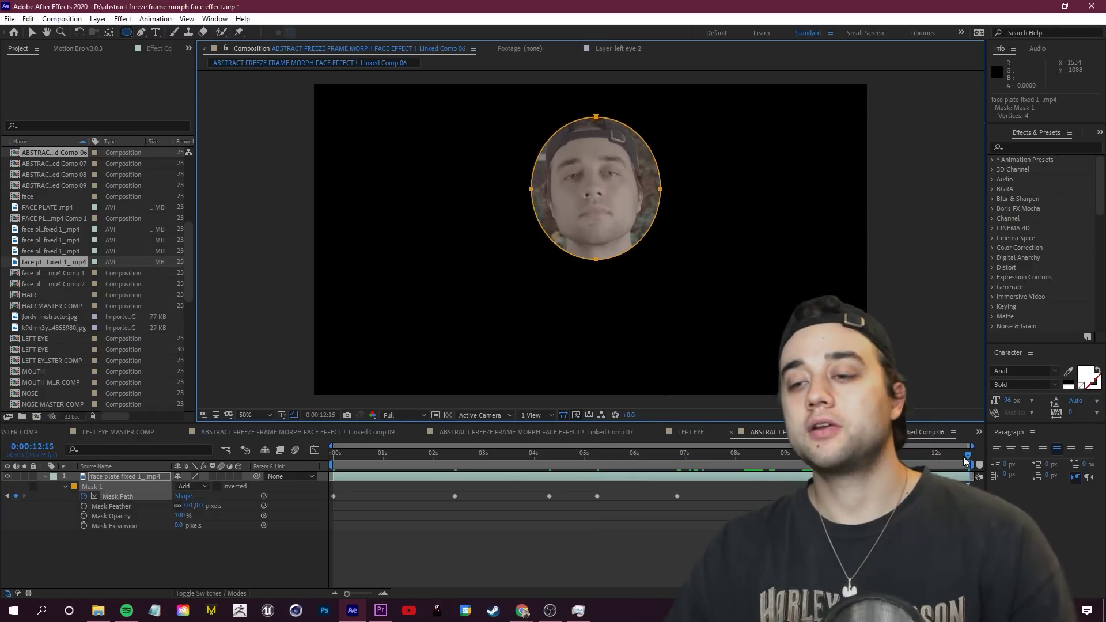
Play back the masked clip from the beginning to check that the ellipse follows the face.
{"action": "left_click_drag", "start_coordinate": [965, 458], "coordinate": [181, 476]}
{"action": "left_click", "coordinate": [662, 552]}
{"action": "key", "text": "space"}
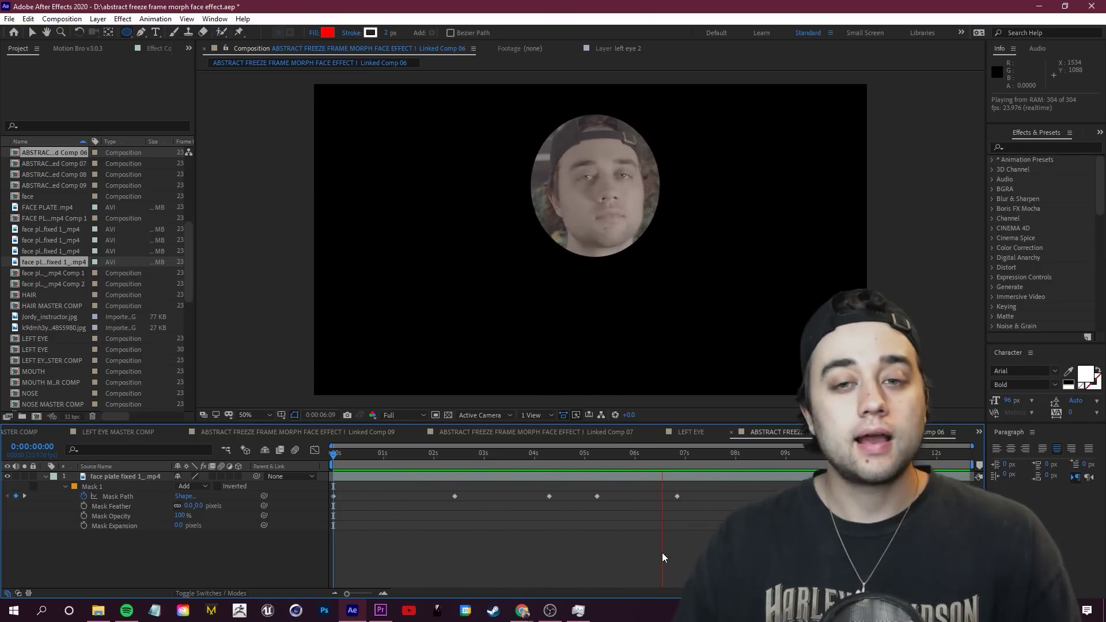
{"action": "key", "text": "space"}
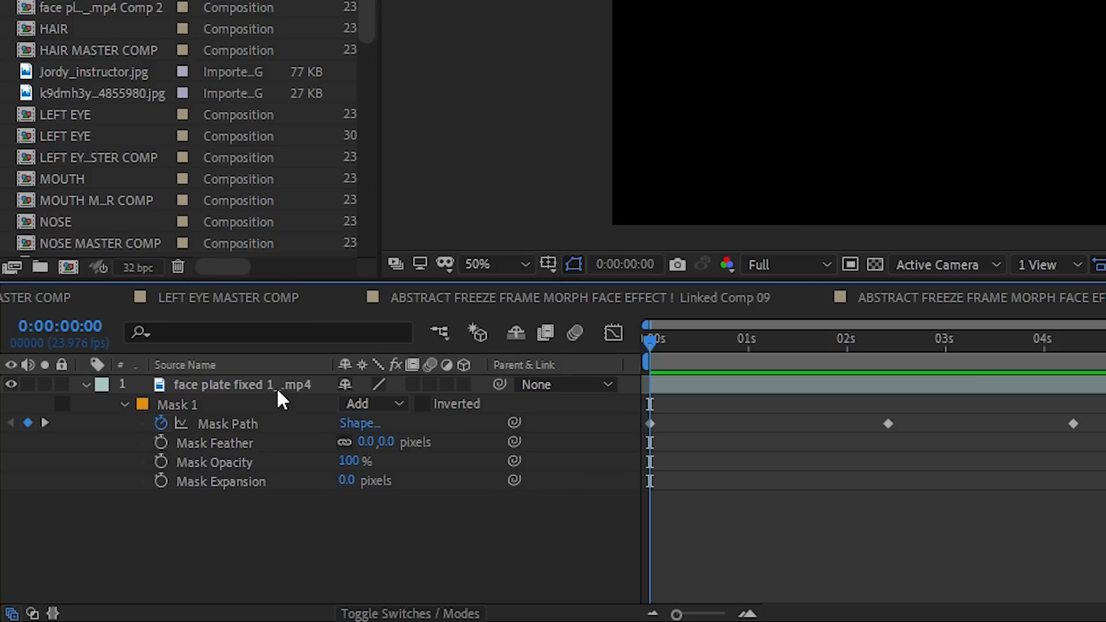
Pre-compose the masked face plate layer as "face", moving all attributes into the new composition, and preview it.
{"action": "right_click", "coordinate": [277, 390]}
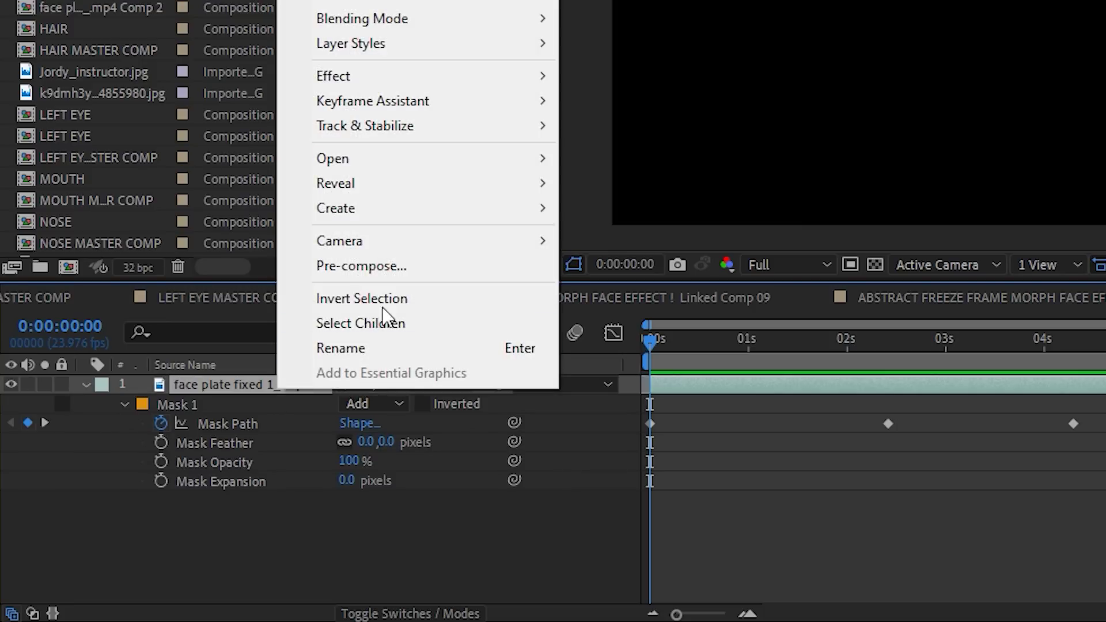
{"action": "left_click", "coordinate": [399, 266]}
{"action": "type", "text": "face"}
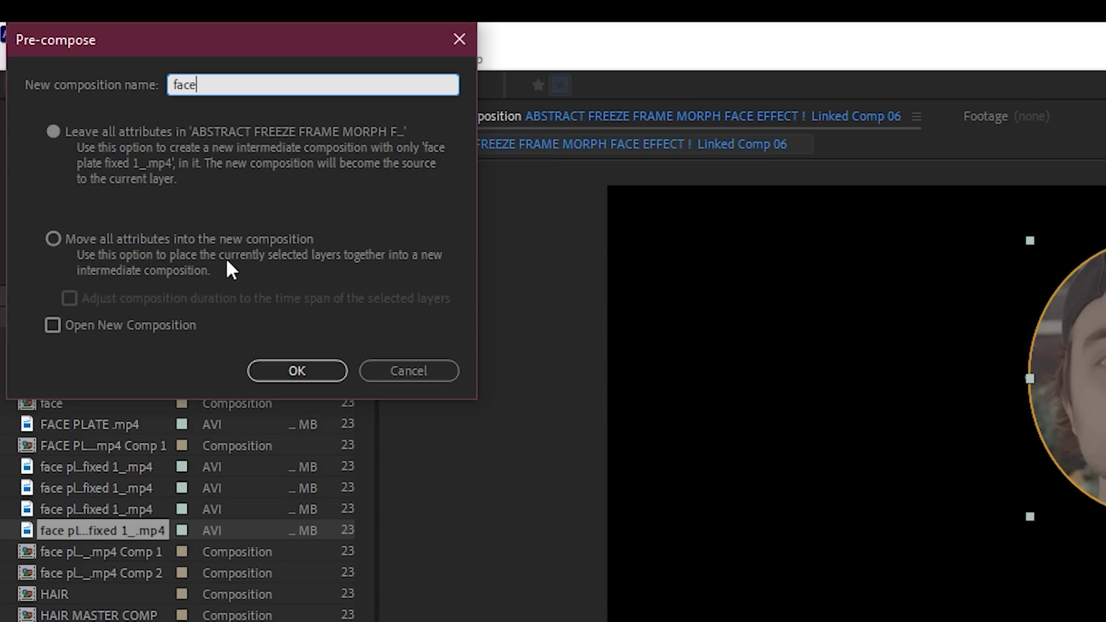
{"action": "left_click", "coordinate": [53, 239]}
{"action": "left_click", "coordinate": [288, 371]}
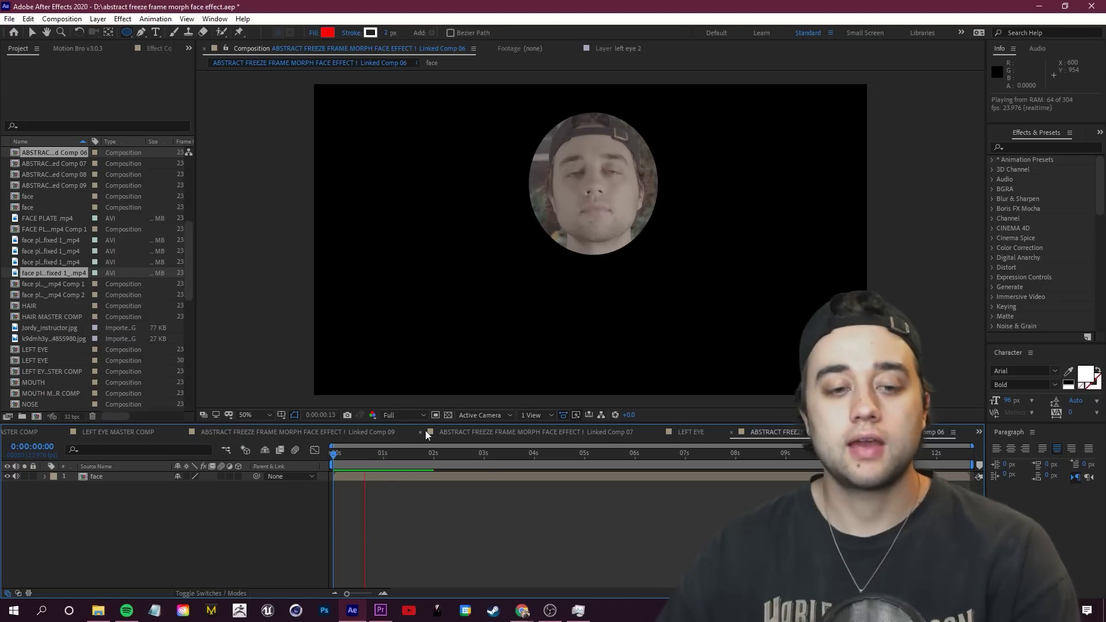
{"action": "key", "text": "space"}
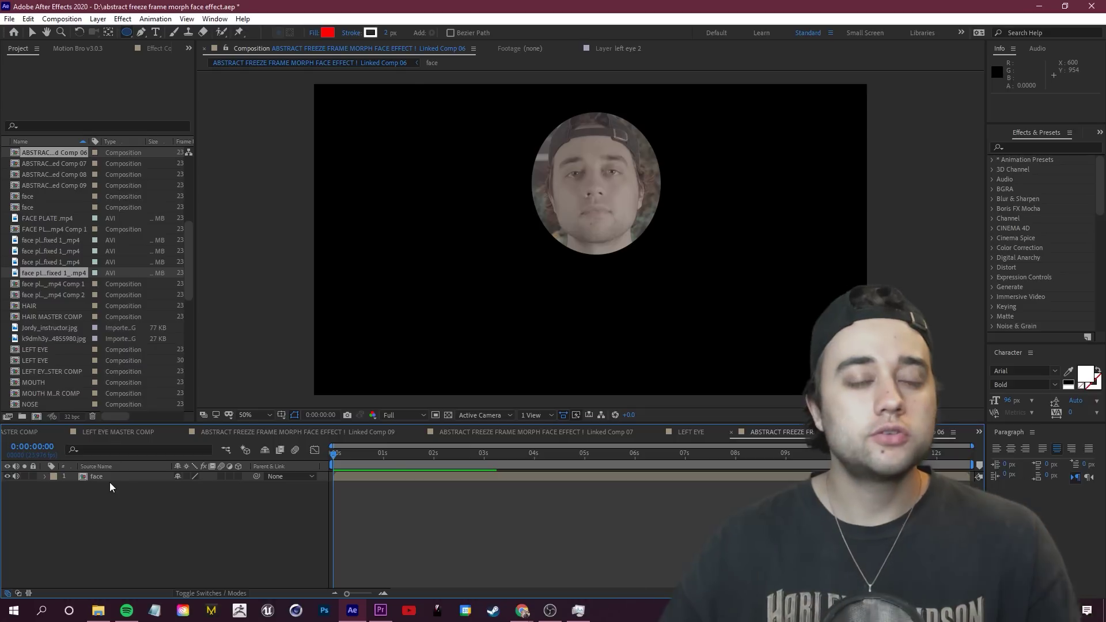
Reveal the face layer's parent composition, Linked Comp 06, in the project and create a new composition from it.
{"action": "left_click", "coordinate": [131, 479]}
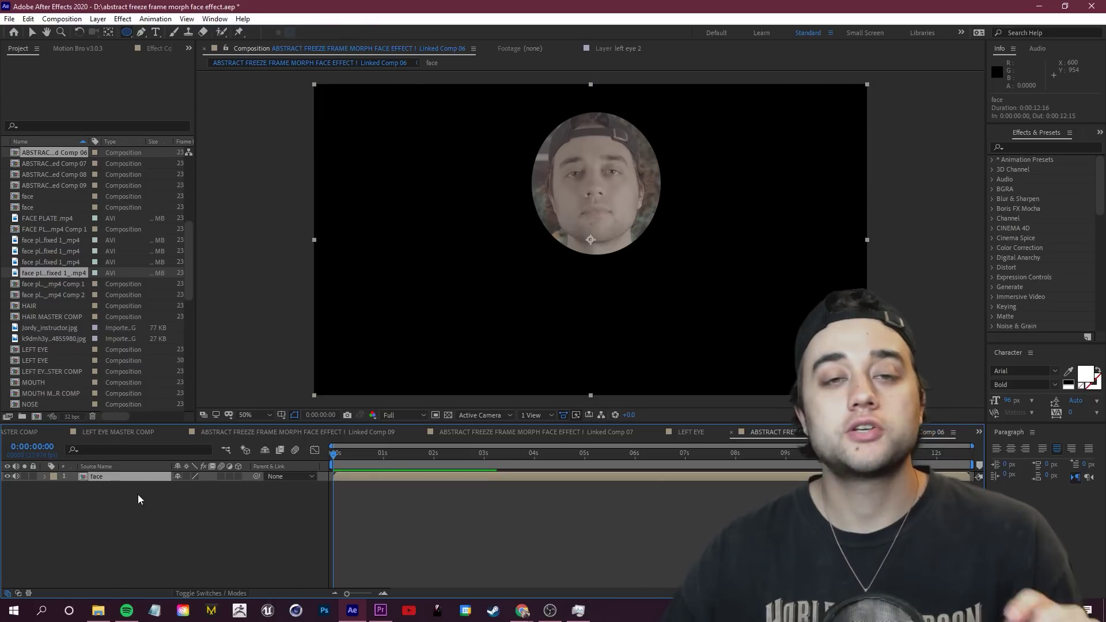
{"action": "right_click", "coordinate": [115, 476]}
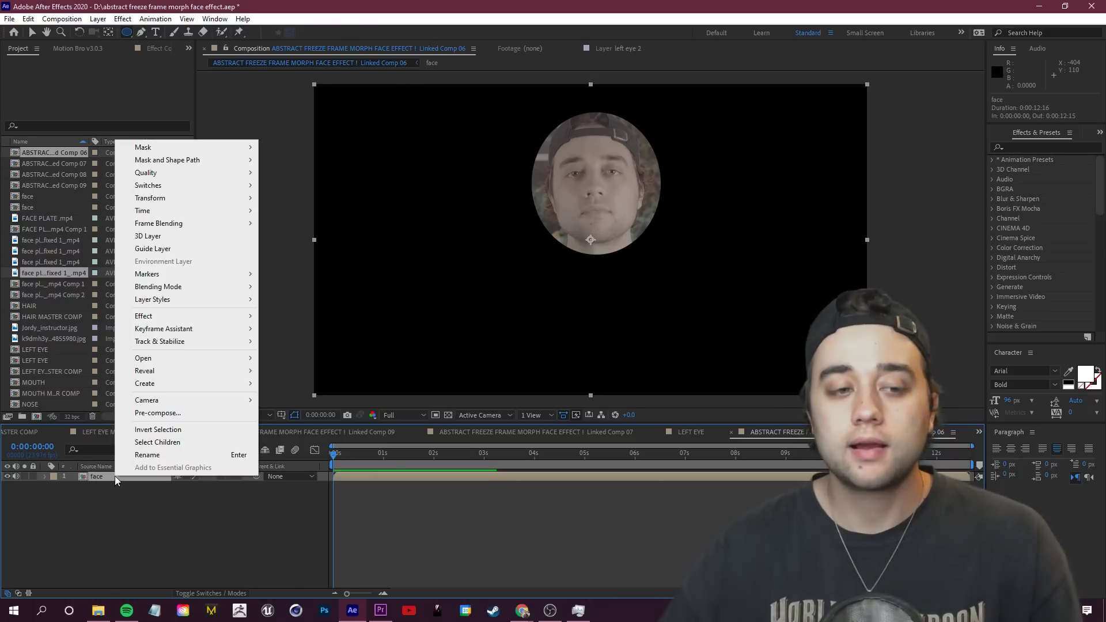
{"action": "mouse_move", "coordinate": [176, 372]}
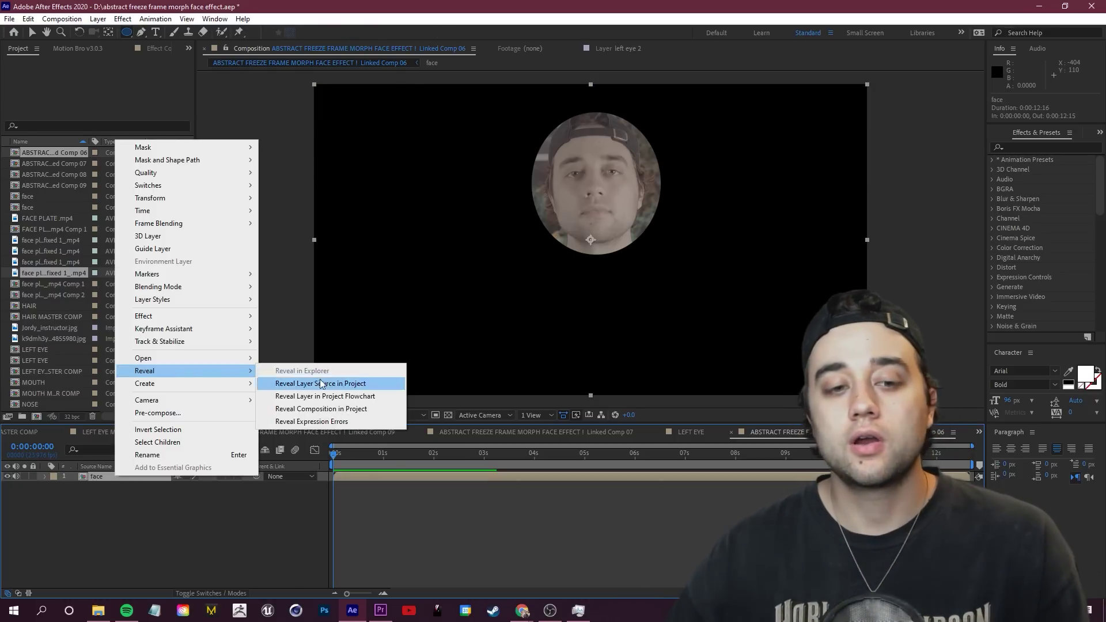
{"action": "left_click", "coordinate": [323, 412]}
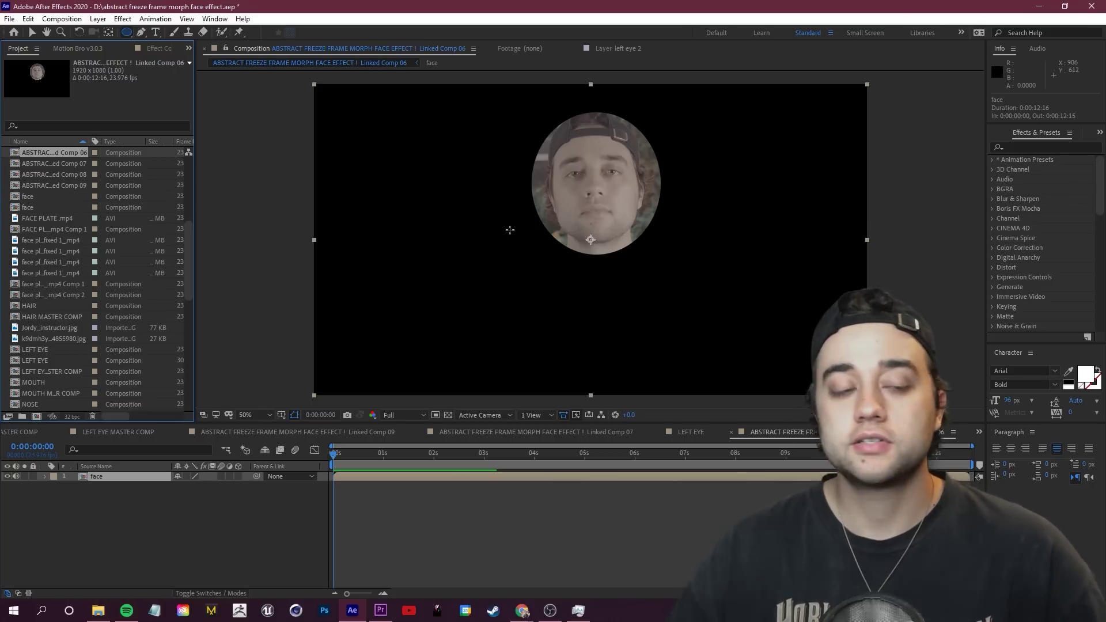
{"action": "left_click_drag", "start_coordinate": [61, 153], "coordinate": [50, 415]}
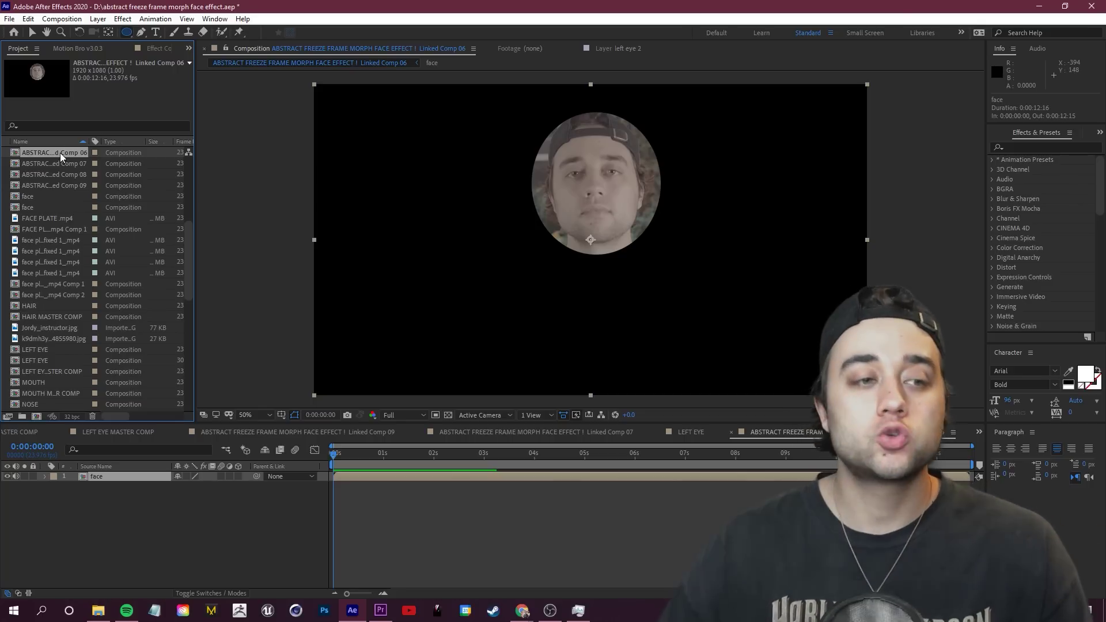
{"action": "left_click_drag", "start_coordinate": [63, 306], "coordinate": [65, 306]}
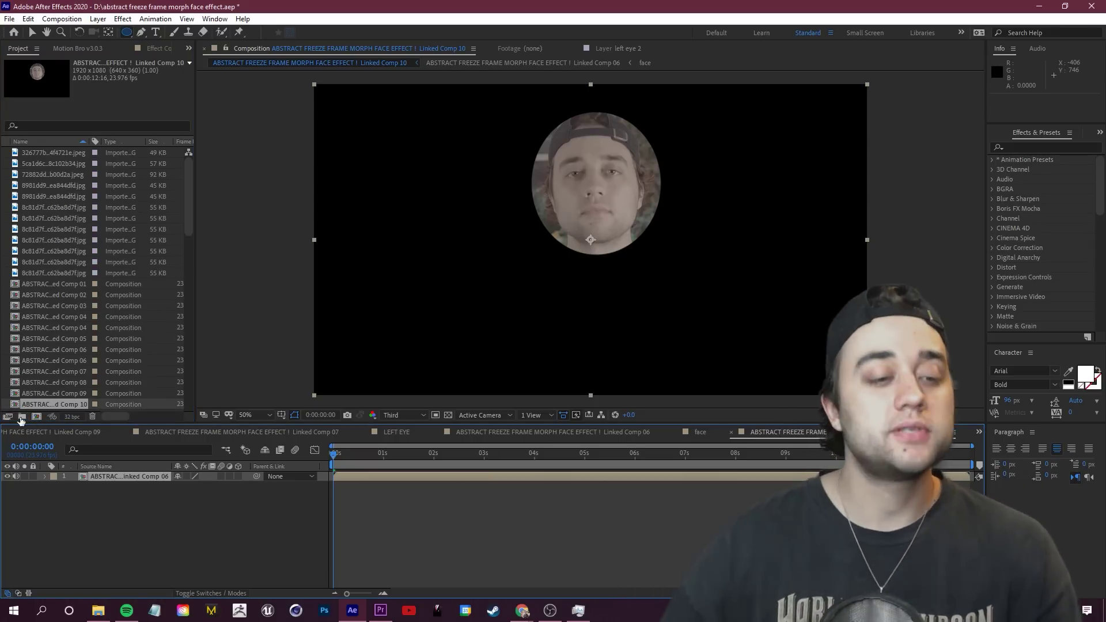
Run Track Camera on the nested Linked Comp 06 layer in the new composition.
{"action": "left_click", "coordinate": [120, 486]}
{"action": "right_click", "coordinate": [117, 479]}
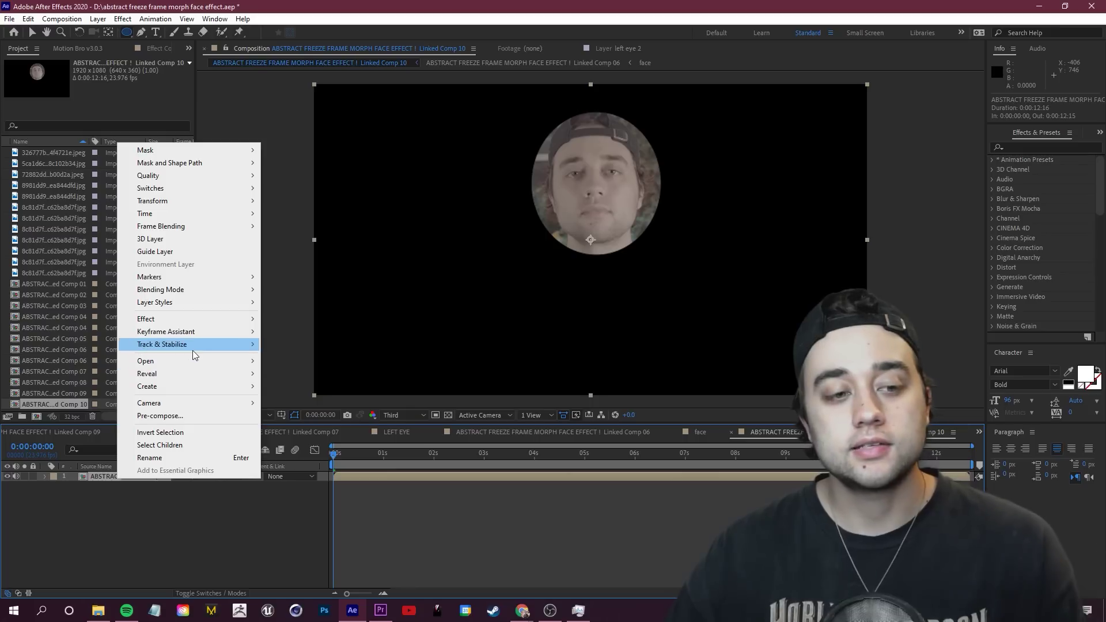
{"action": "mouse_move", "coordinate": [193, 350]}
{"action": "left_click", "coordinate": [295, 345]}
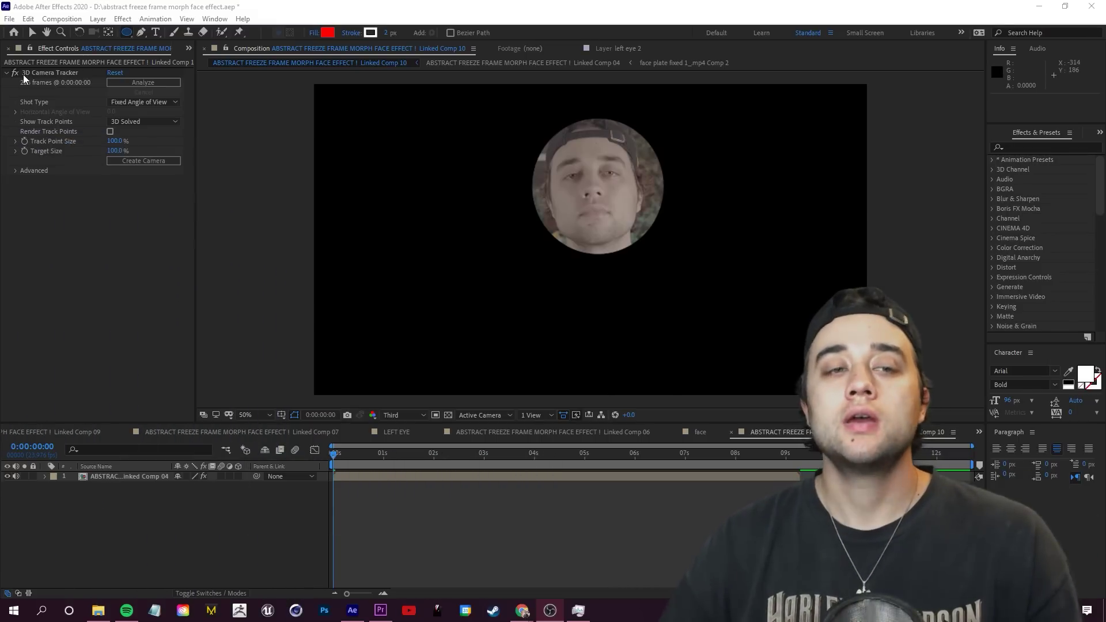
Open the tracked layer's effect controls and select the 3D Camera Tracker effect to inspect the track points on the face.
{"action": "left_click", "coordinate": [189, 48]}
{"action": "left_click", "coordinate": [233, 86]}
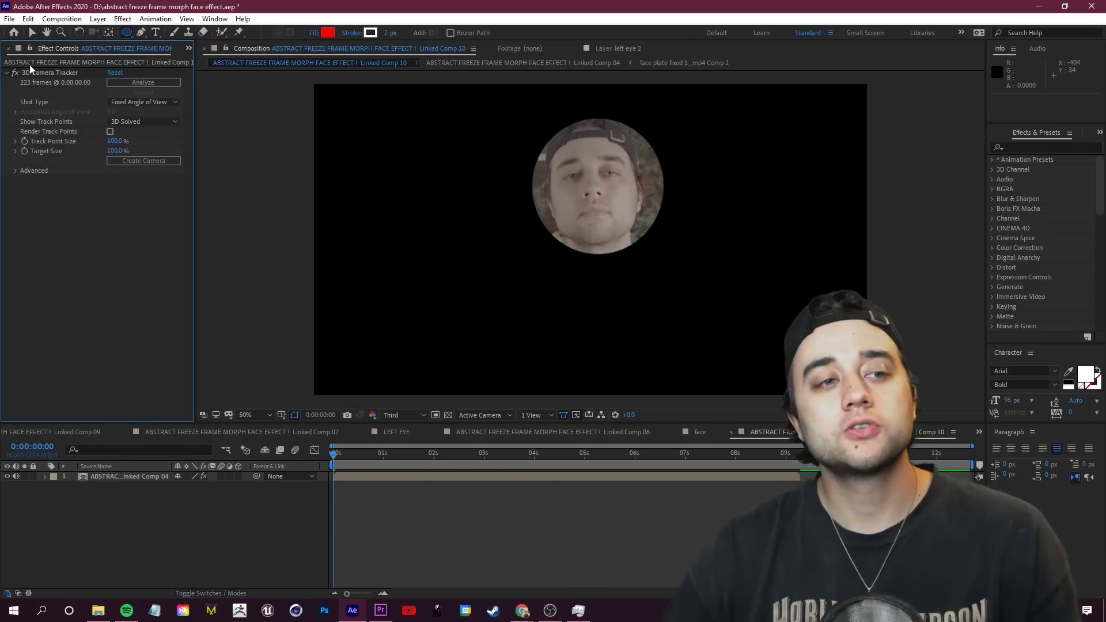
{"action": "left_click", "coordinate": [36, 73]}
{"action": "left_click", "coordinate": [37, 247]}
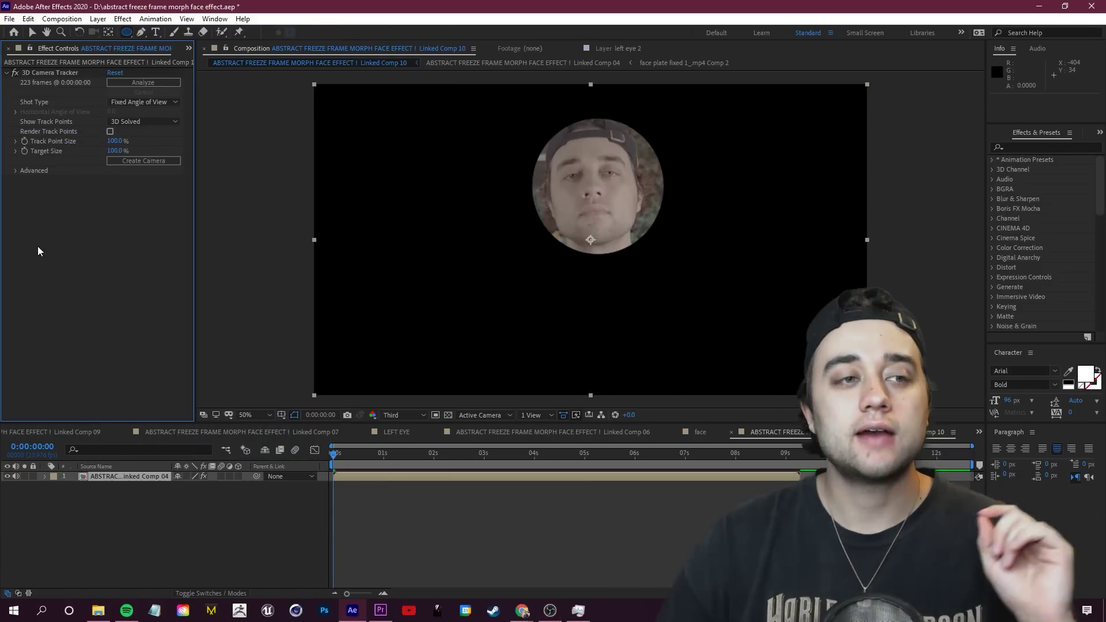
{"action": "left_click", "coordinate": [57, 75]}
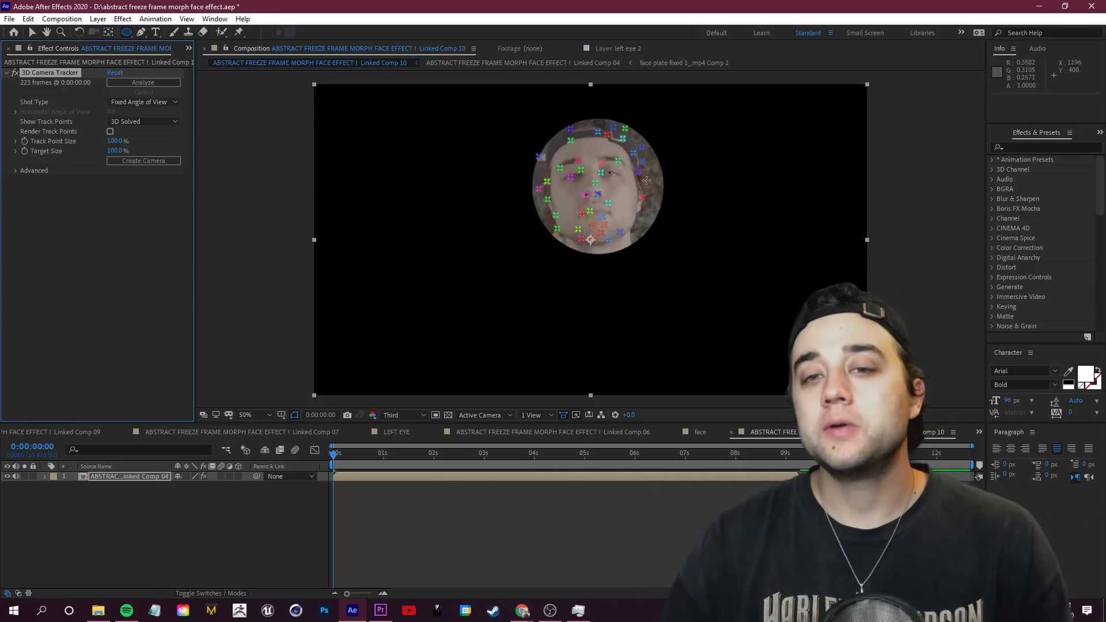
{"action": "left_click", "coordinate": [144, 551]}
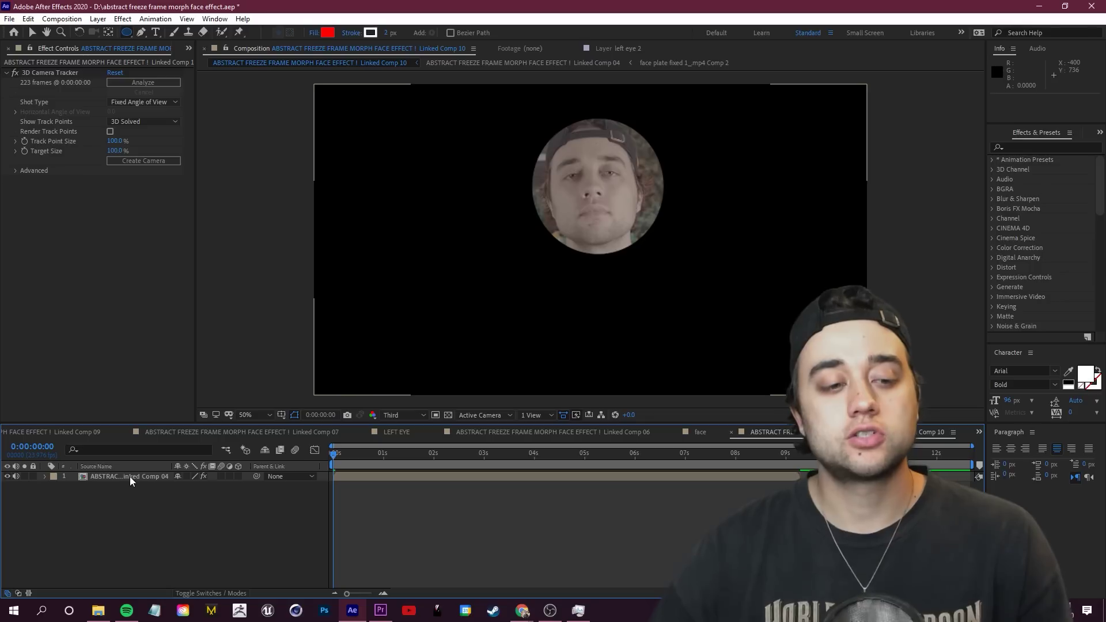
Open the nested Linked Comp 04 and delete Mask 1 from the face plate layer to restore the full footage.
{"action": "double_click", "coordinate": [120, 479]}
{"action": "left_click", "coordinate": [101, 492]}
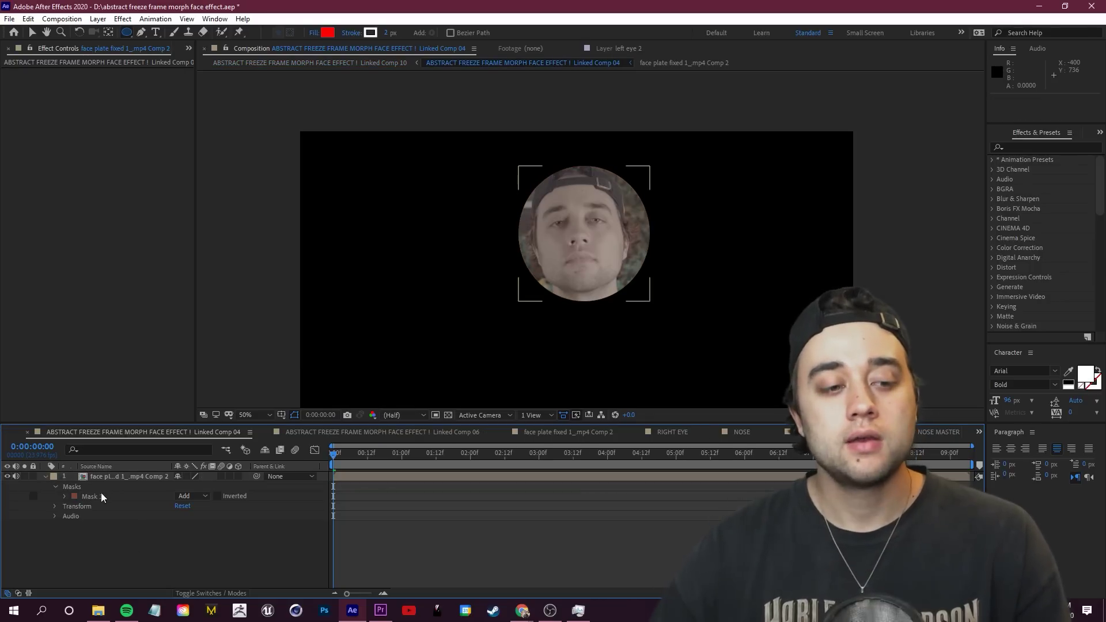
{"action": "key", "text": "m"}
{"action": "key", "text": "m"}
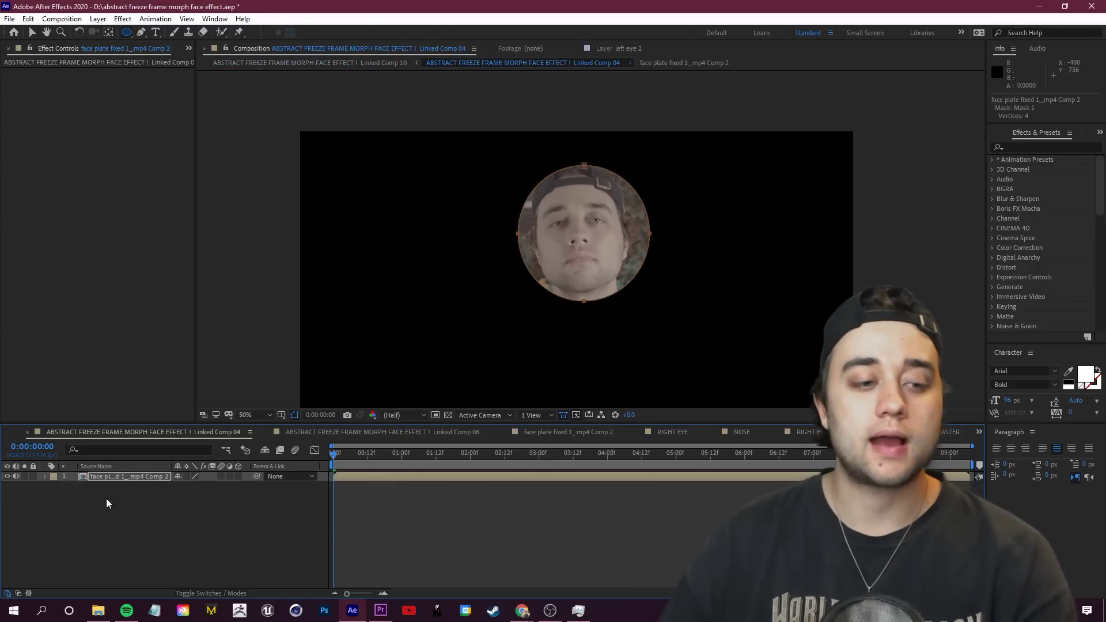
{"action": "key", "text": "Delete"}
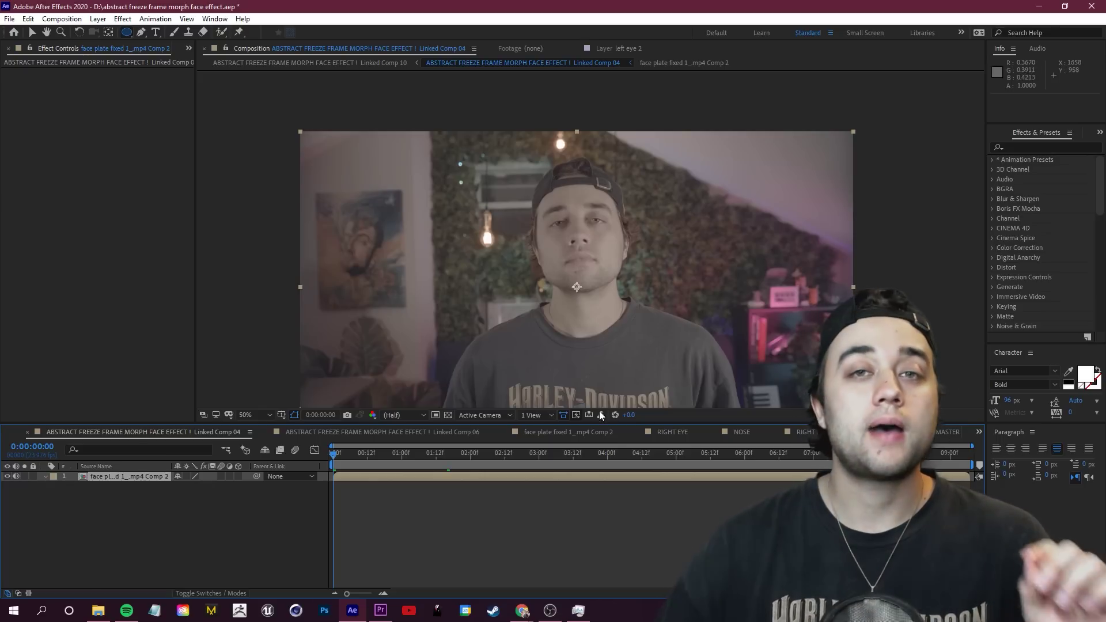
Return to Linked Comp 10, select the 3D Camera Tracker effect and scrub the footage to examine the face's track points.
{"action": "left_click", "coordinate": [979, 432]}
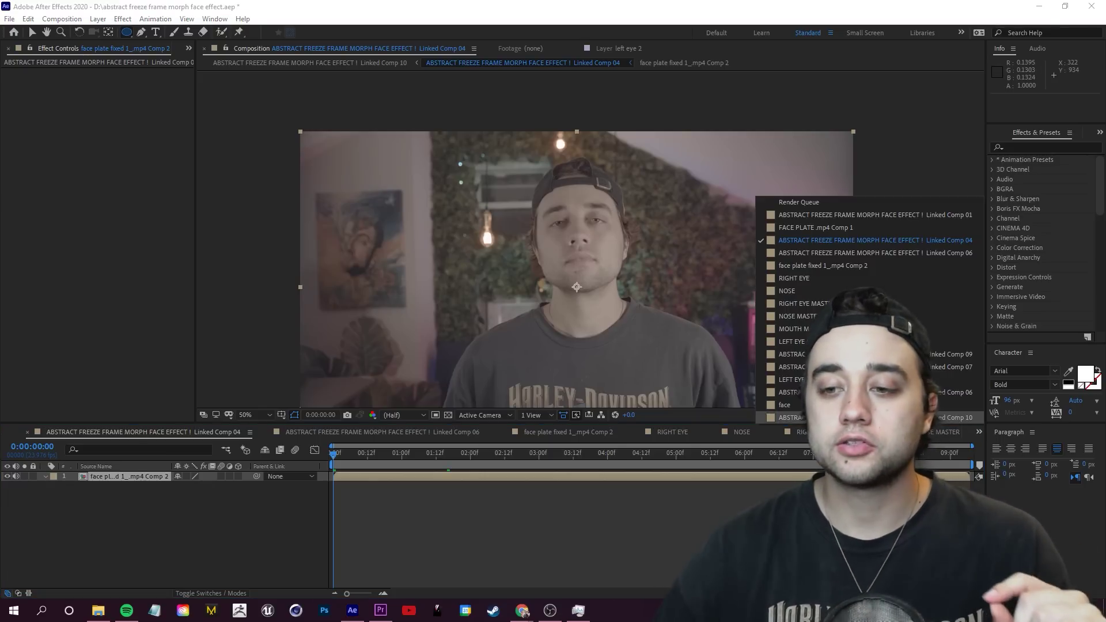
{"action": "left_click", "coordinate": [792, 418]}
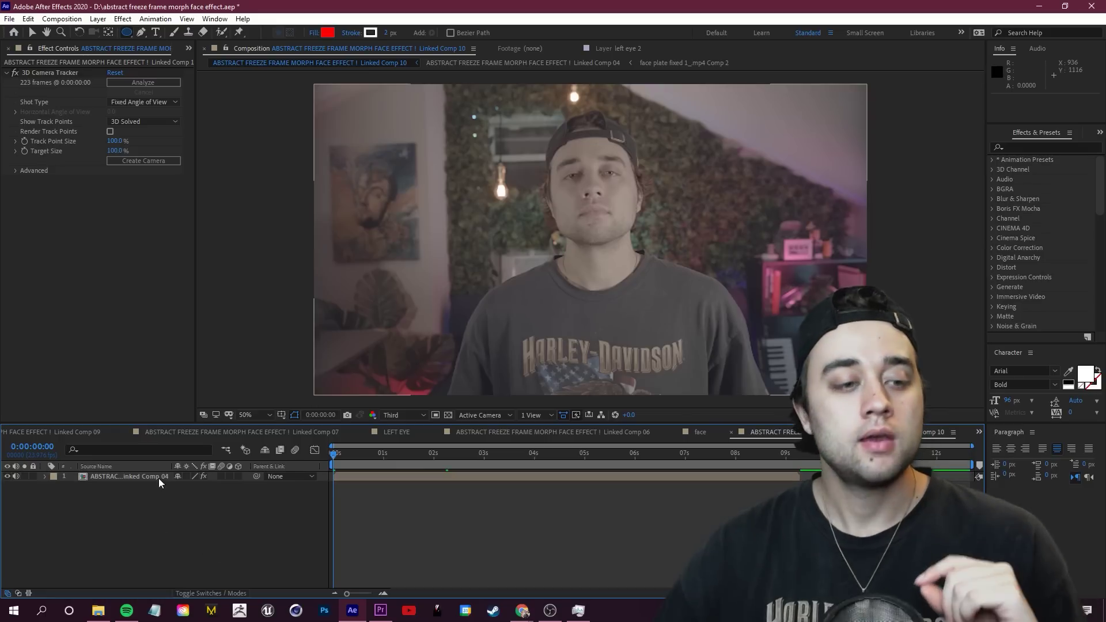
{"action": "left_click", "coordinate": [39, 73]}
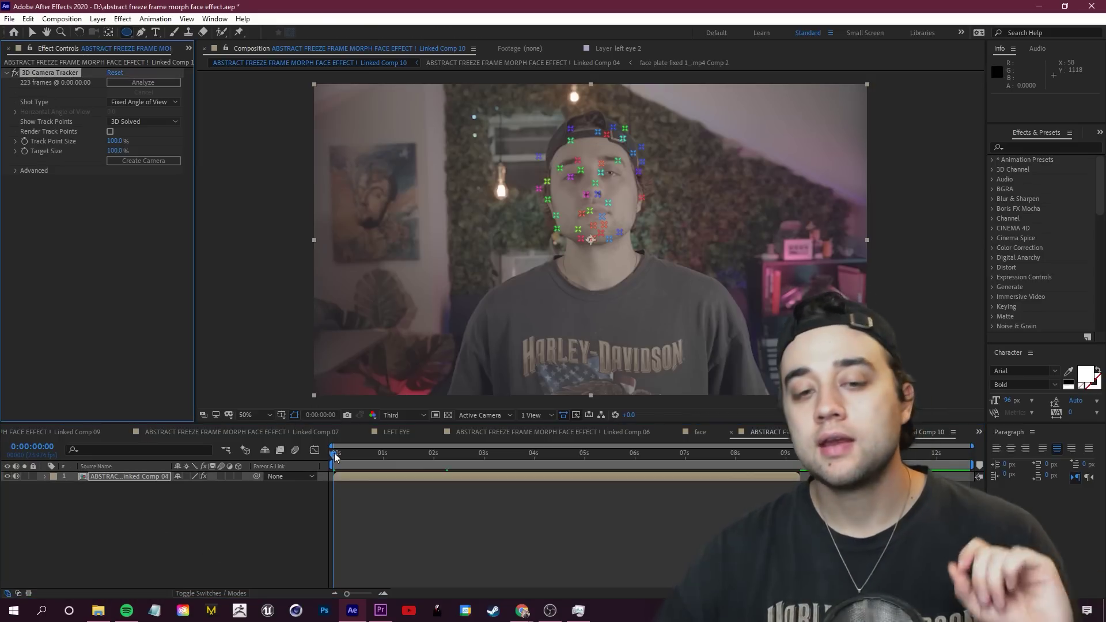
{"action": "left_click_drag", "start_coordinate": [335, 456], "coordinate": [684, 458]}
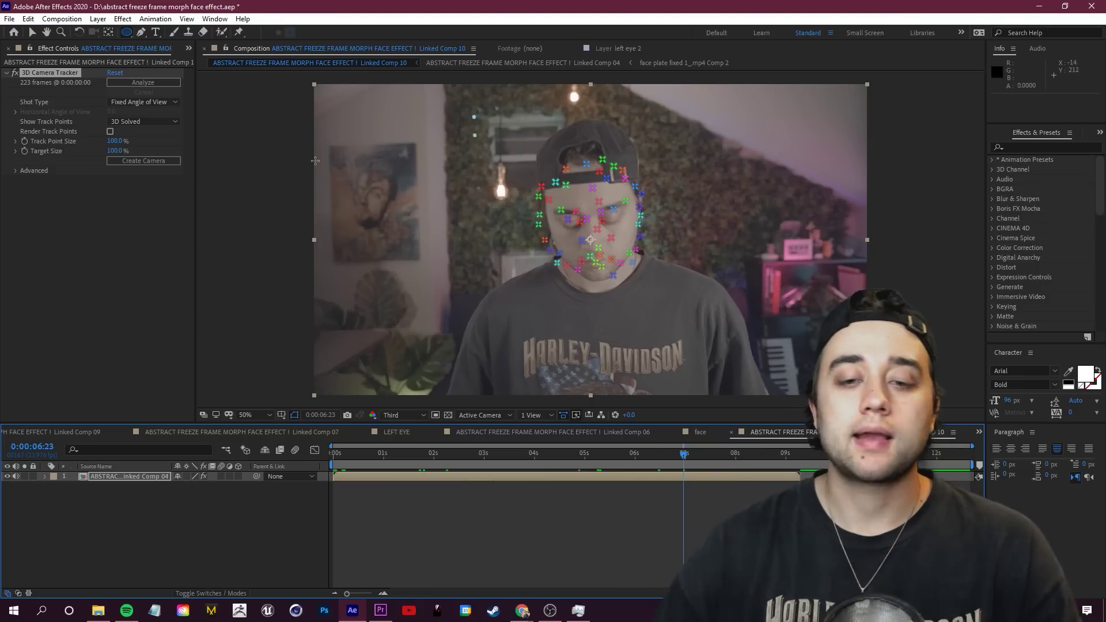
{"action": "left_click_drag", "start_coordinate": [683, 458], "coordinate": [371, 469]}
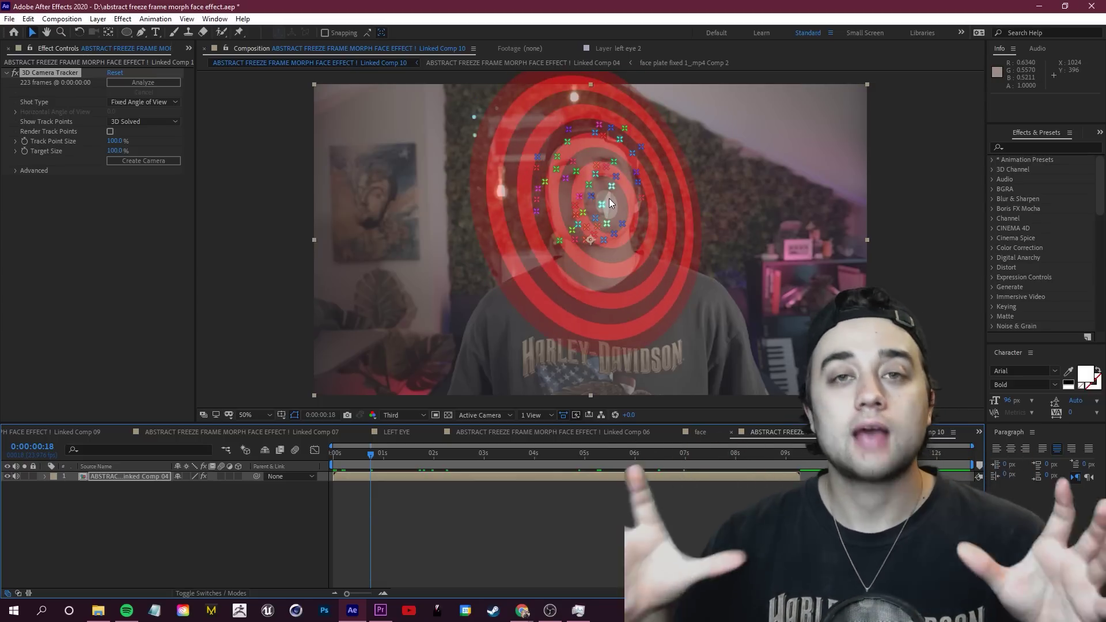
Create a solid and camera from face track points near the nose at 0:00:01:06, and scale the solid to about 40% by 43%.
{"action": "left_click_drag", "start_coordinate": [370, 454], "coordinate": [396, 458]}
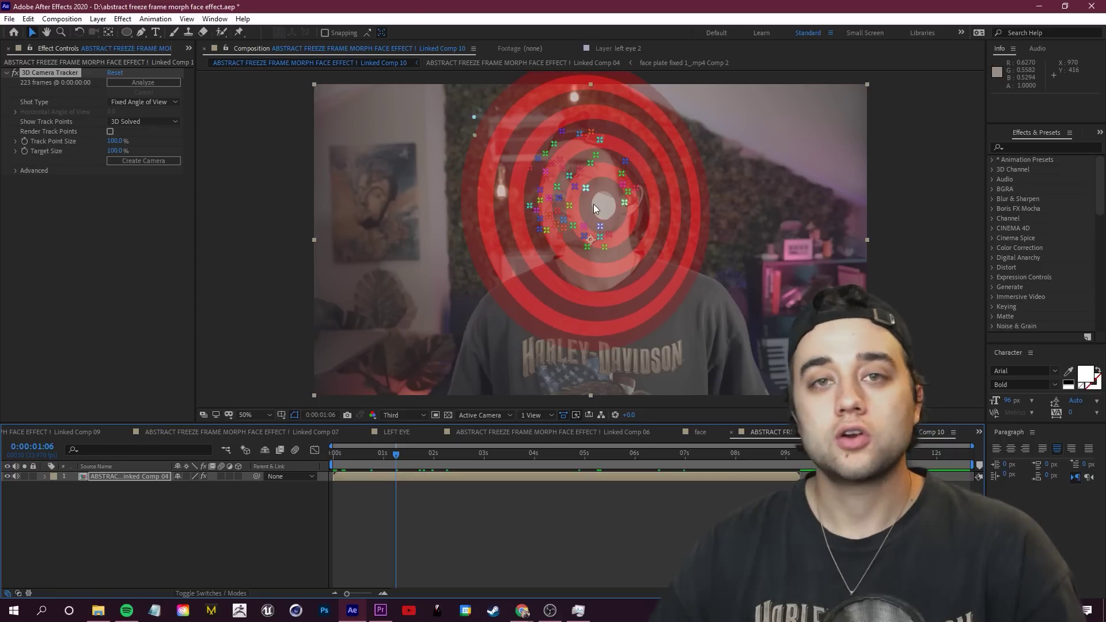
{"action": "right_click", "coordinate": [593, 201]}
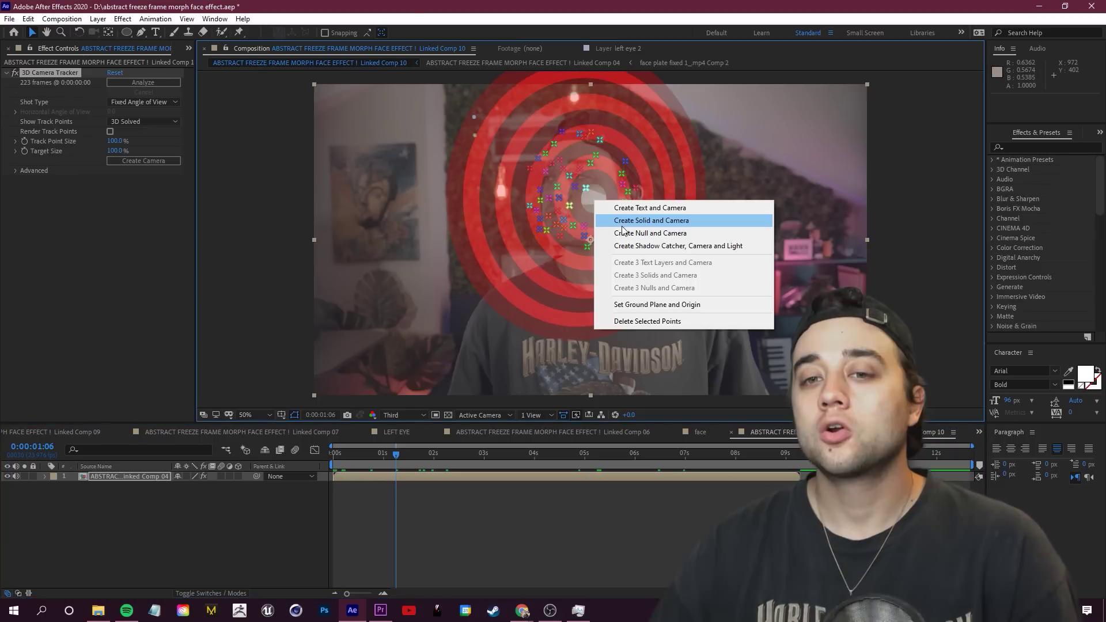
{"action": "left_click", "coordinate": [677, 221]}
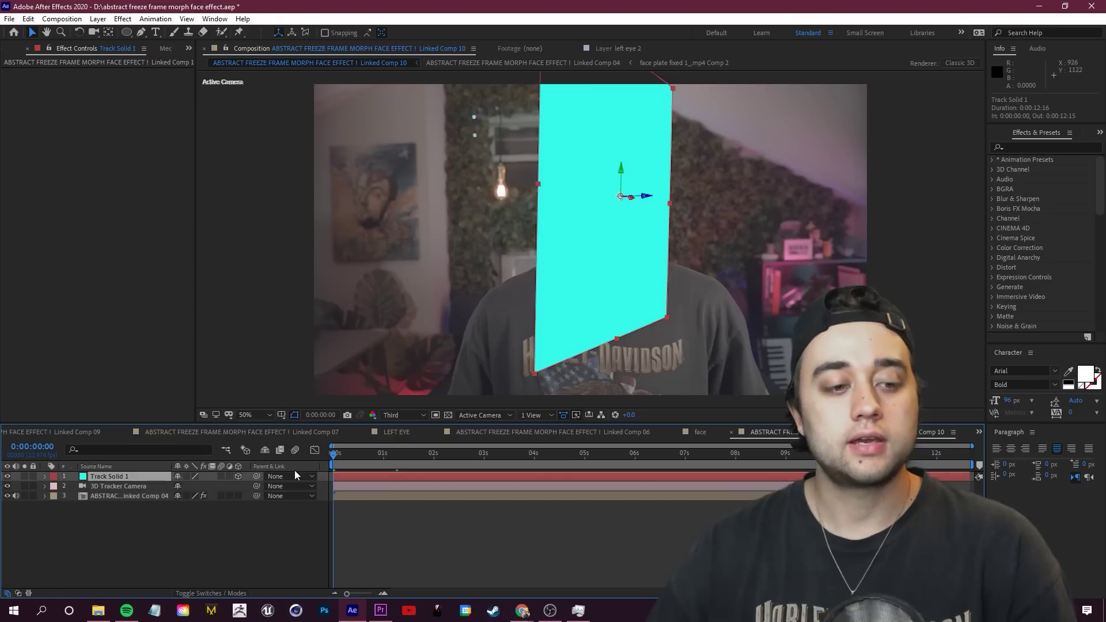
{"action": "left_click_drag", "start_coordinate": [668, 317], "coordinate": [642, 255]}
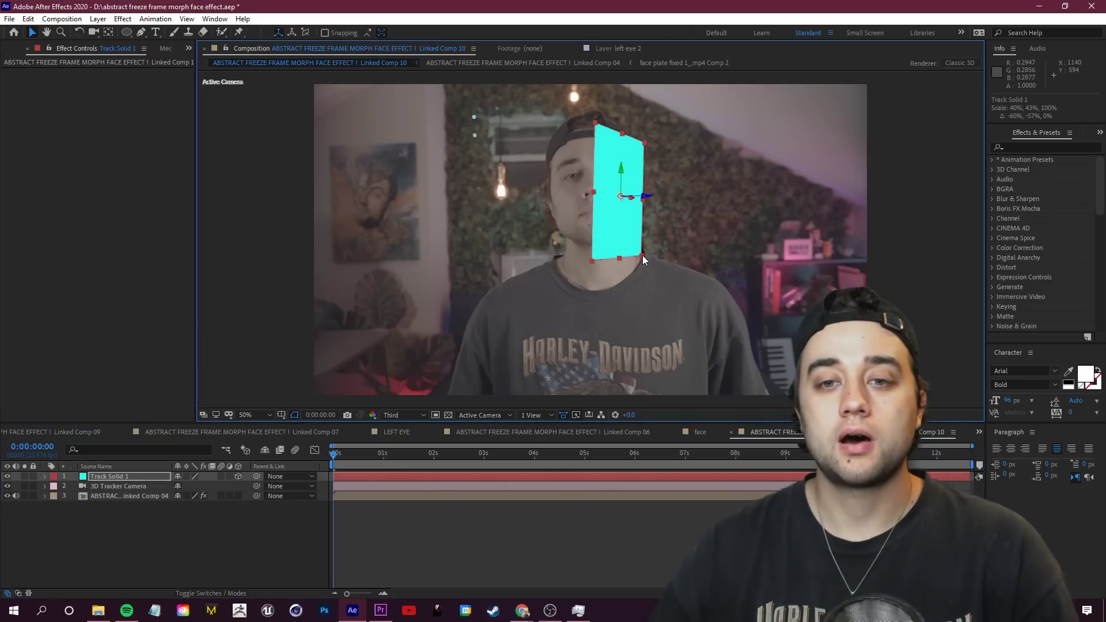
Play back the composition to check how the tracked solid follows the head movement.
{"action": "key", "text": "space"}
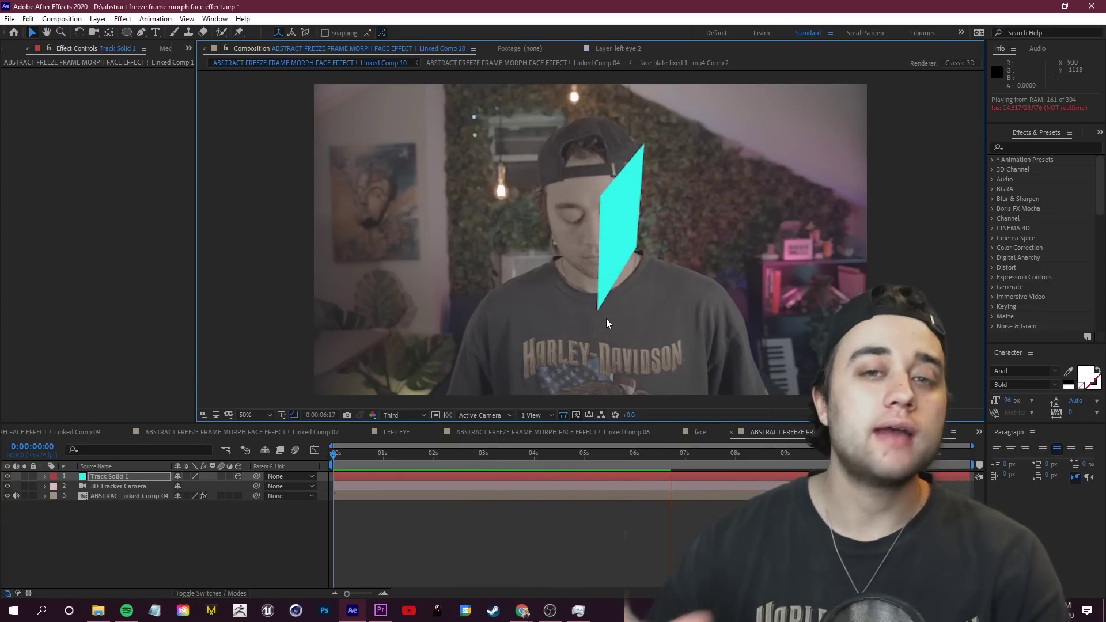
{"action": "left_click", "coordinate": [348, 450]}
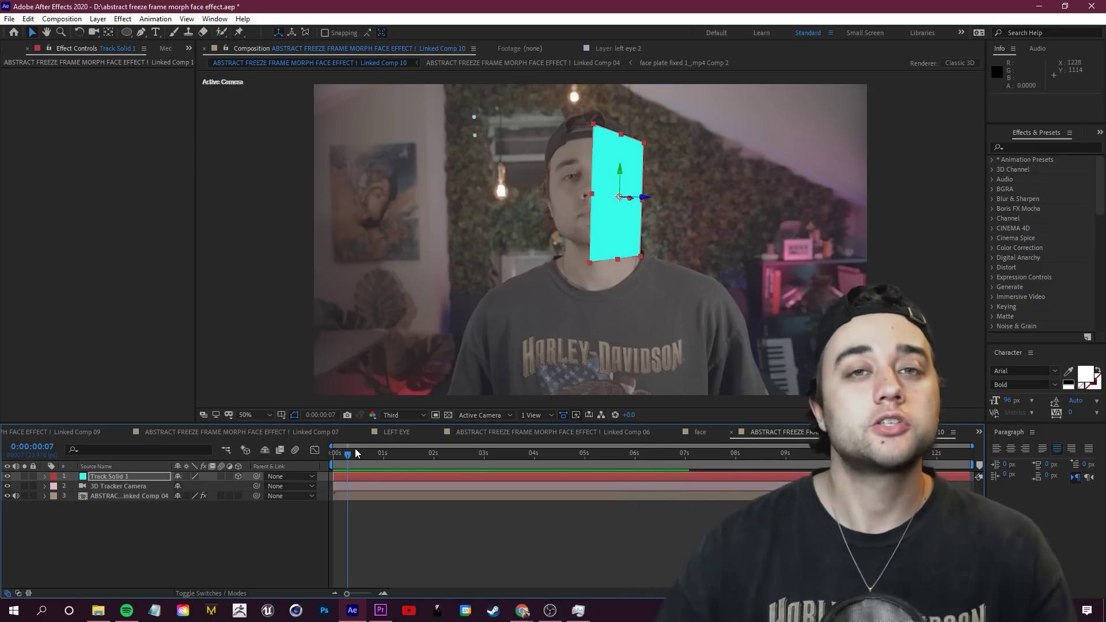
{"action": "key", "text": "space"}
{"action": "key", "text": "space"}
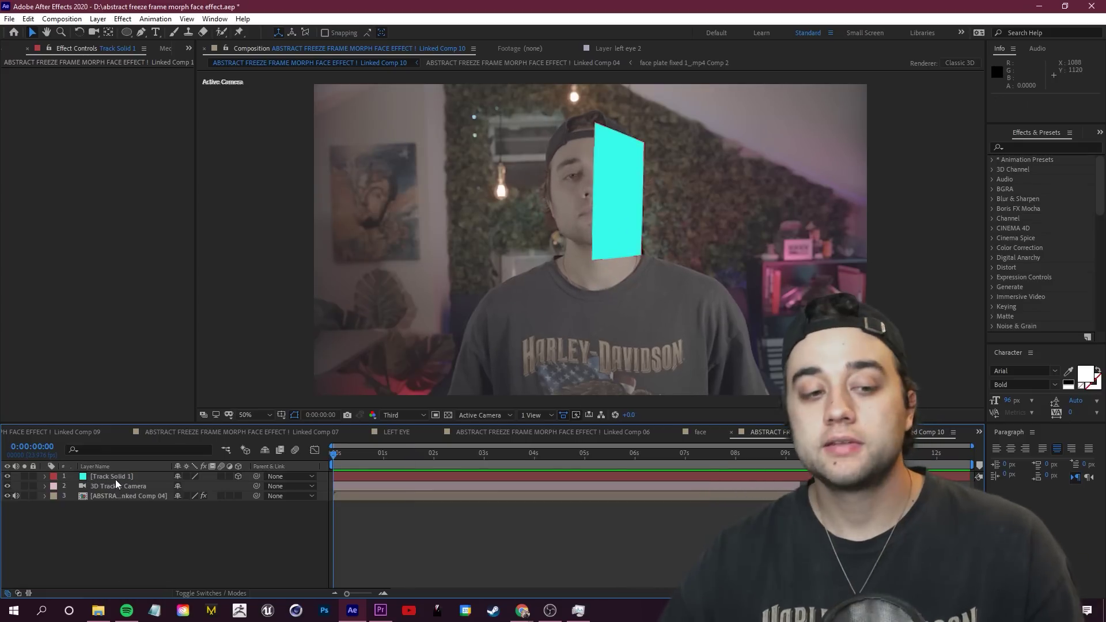
Rename the track solid layer as FACE TRACK INFO and hide it.
{"action": "right_click", "coordinate": [117, 481]}
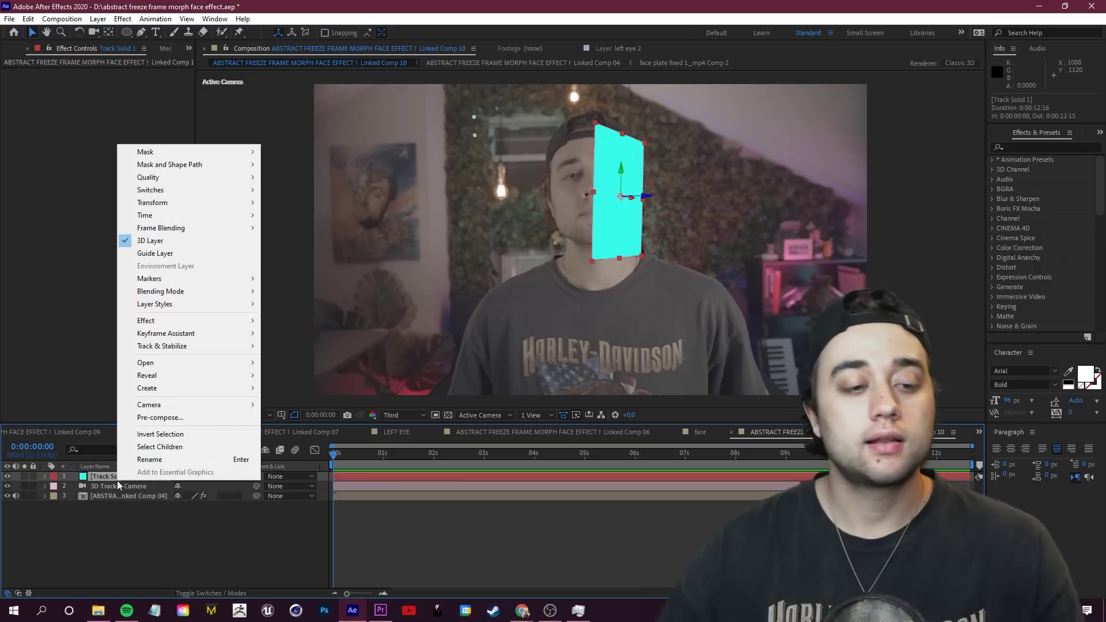
{"action": "left_click", "coordinate": [219, 460]}
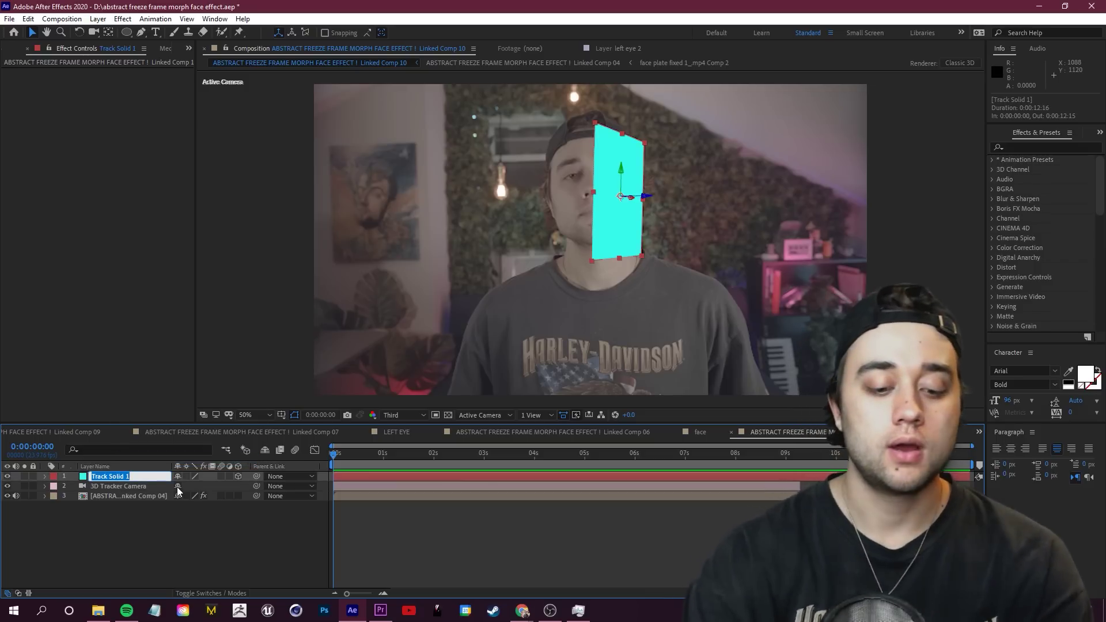
{"action": "type", "text": "FACE TRACK INFO"}
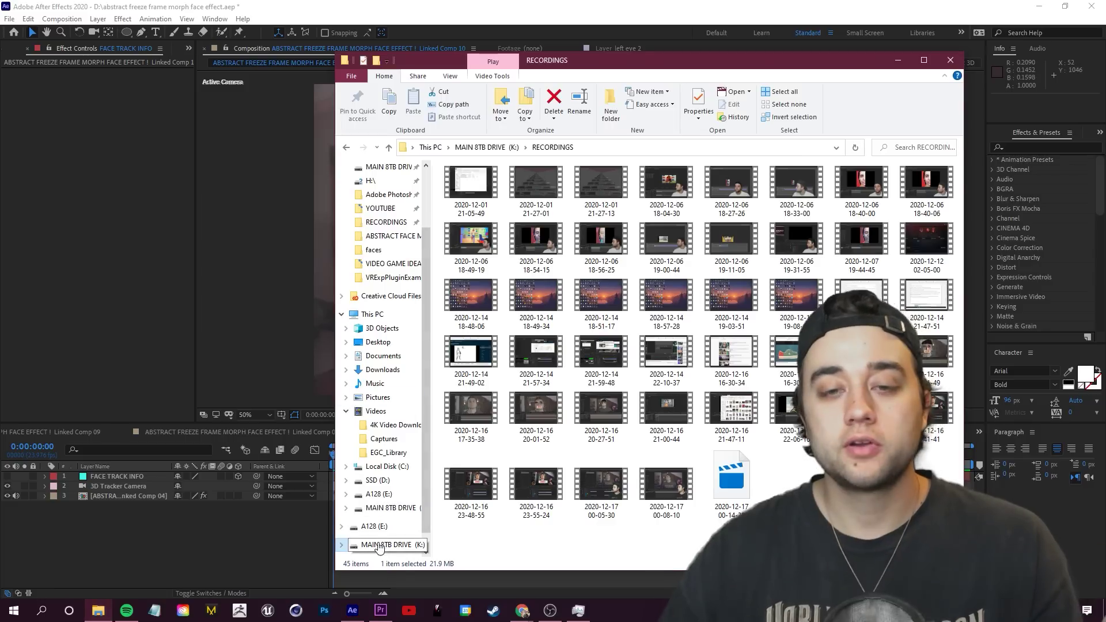
Browse the faces folder inside ABSTRACT FACE MORPH TUT on the main 8TB drive, including its PROPS subfolder, and return to After Effects.
{"action": "left_click", "coordinate": [381, 546]}
{"action": "double_click", "coordinate": [461, 207]}
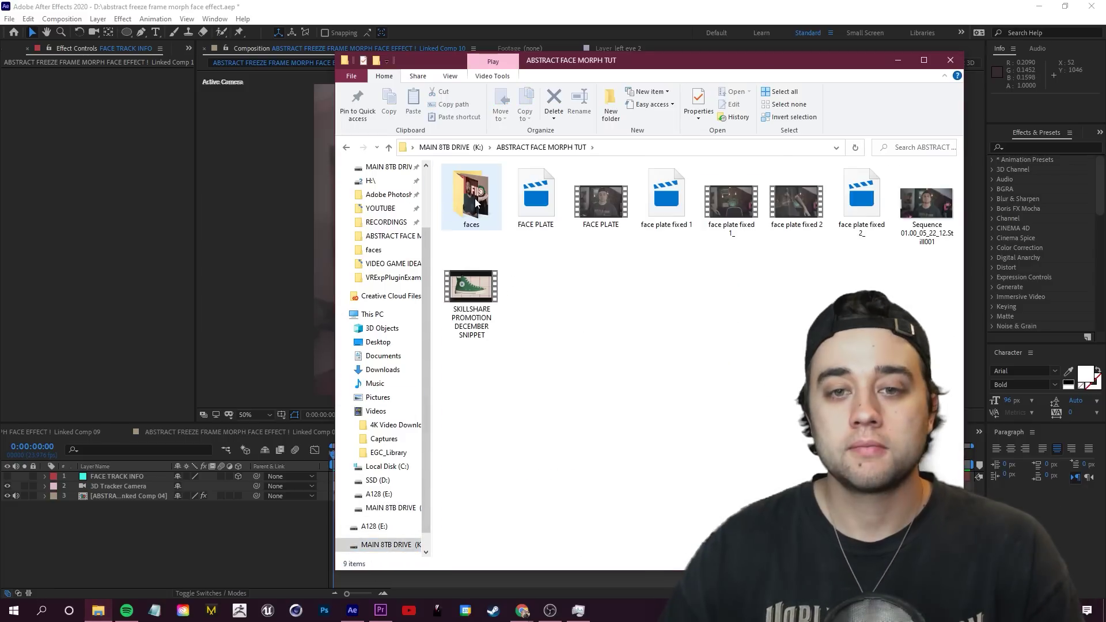
{"action": "double_click", "coordinate": [471, 195]}
{"action": "scroll", "coordinate": [612, 419], "scroll_direction": "down", "scroll_amount": 5}
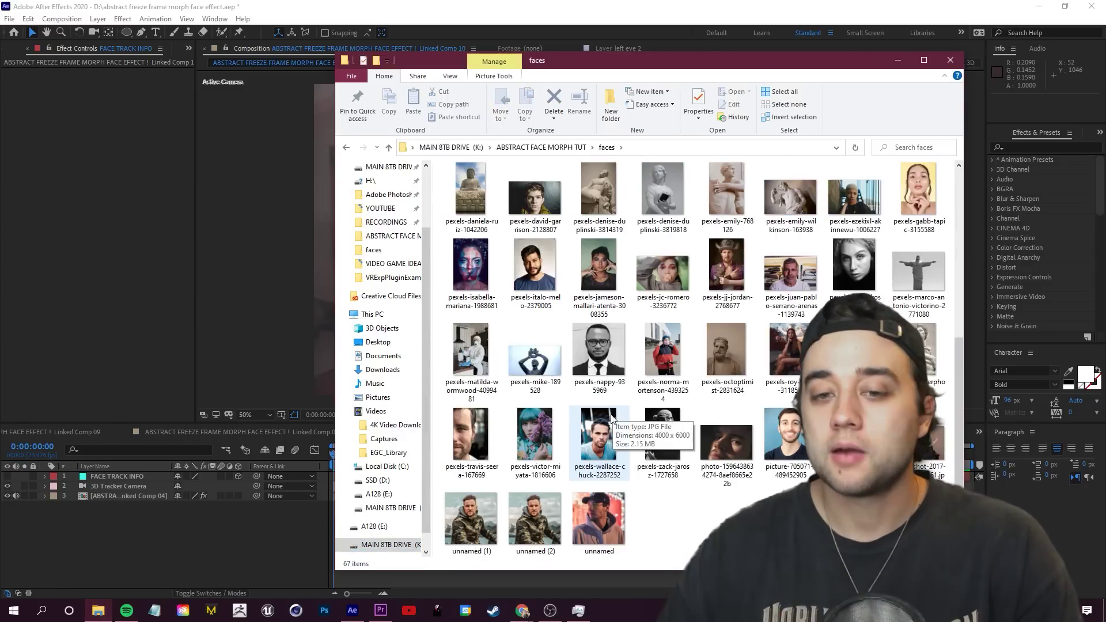
{"action": "scroll", "coordinate": [666, 495], "scroll_direction": "up", "scroll_amount": 5}
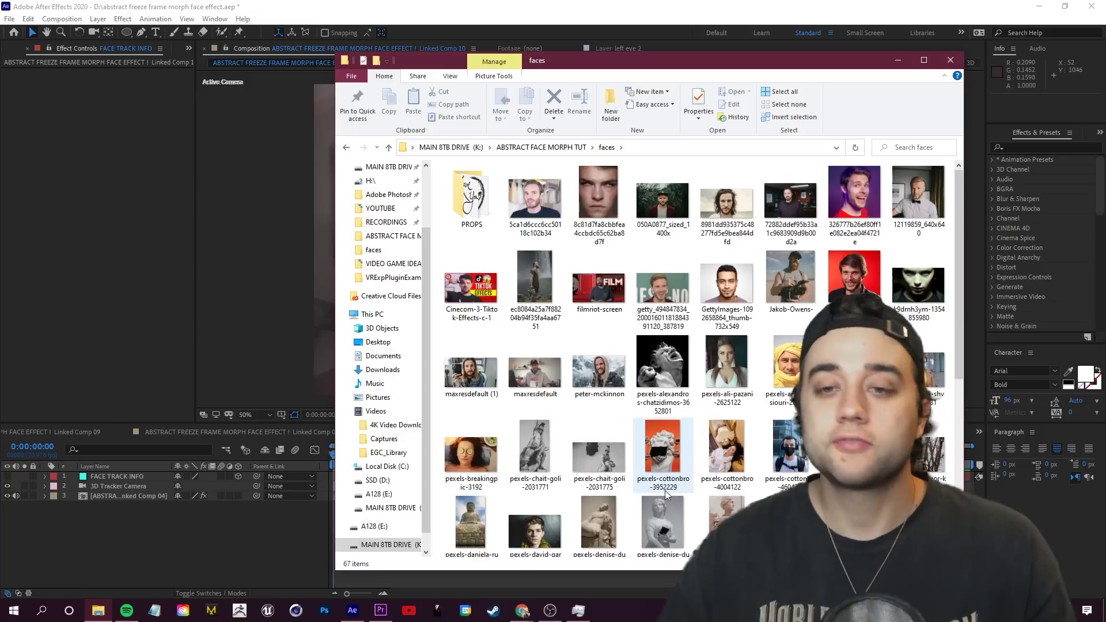
{"action": "double_click", "coordinate": [472, 196]}
{"action": "left_click", "coordinate": [347, 147]}
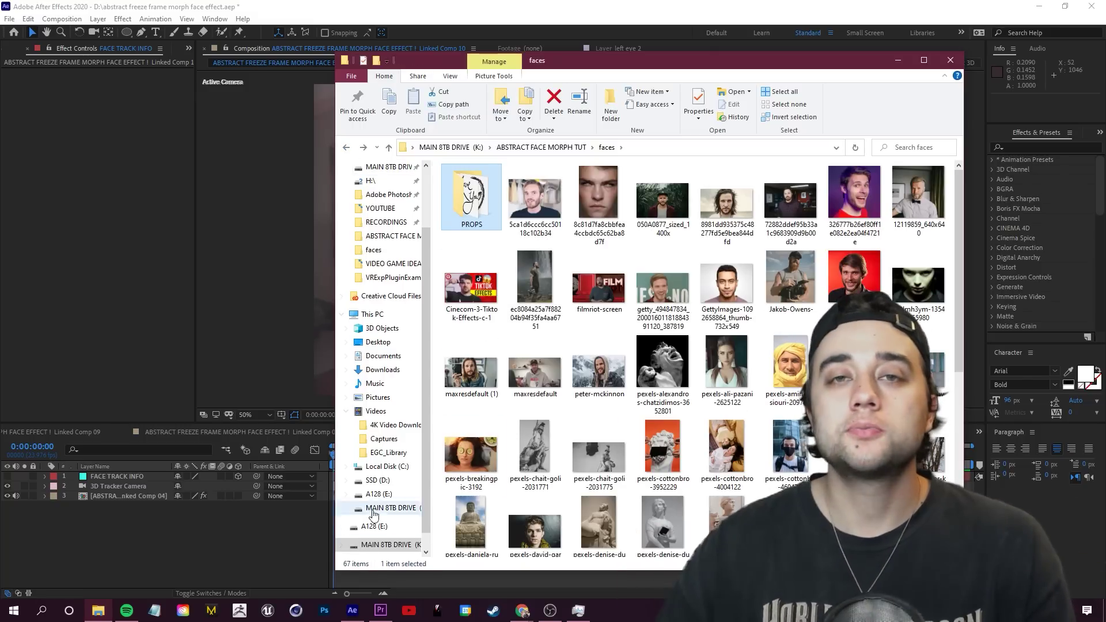
{"action": "left_click", "coordinate": [281, 572]}
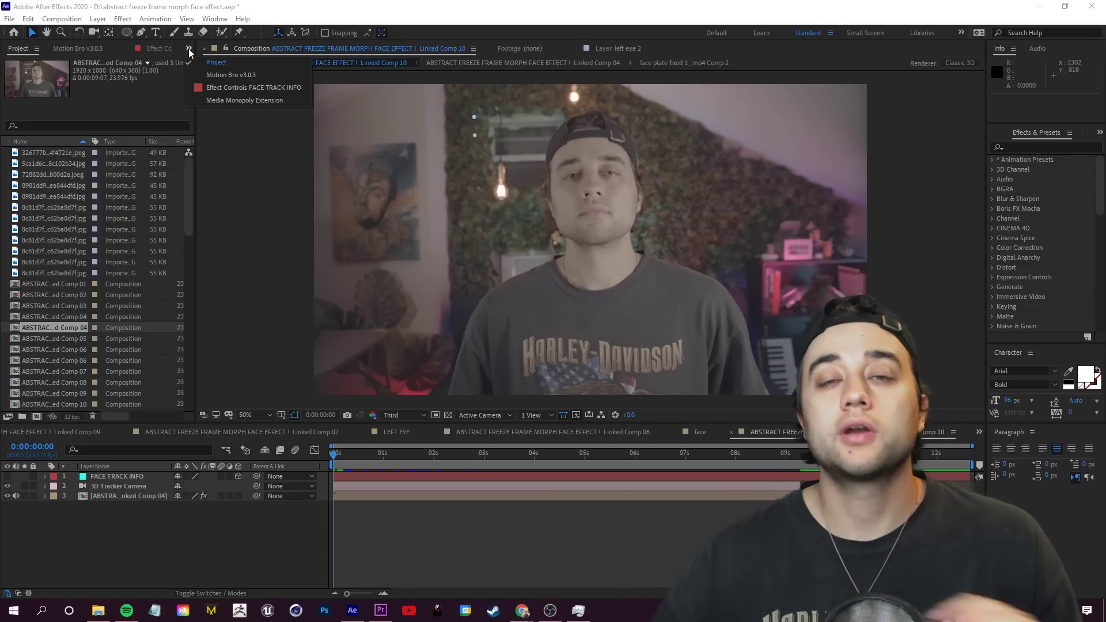
Create a new 1920 x 1080 composition at 30 fps from the project.
{"action": "left_click", "coordinate": [223, 69]}
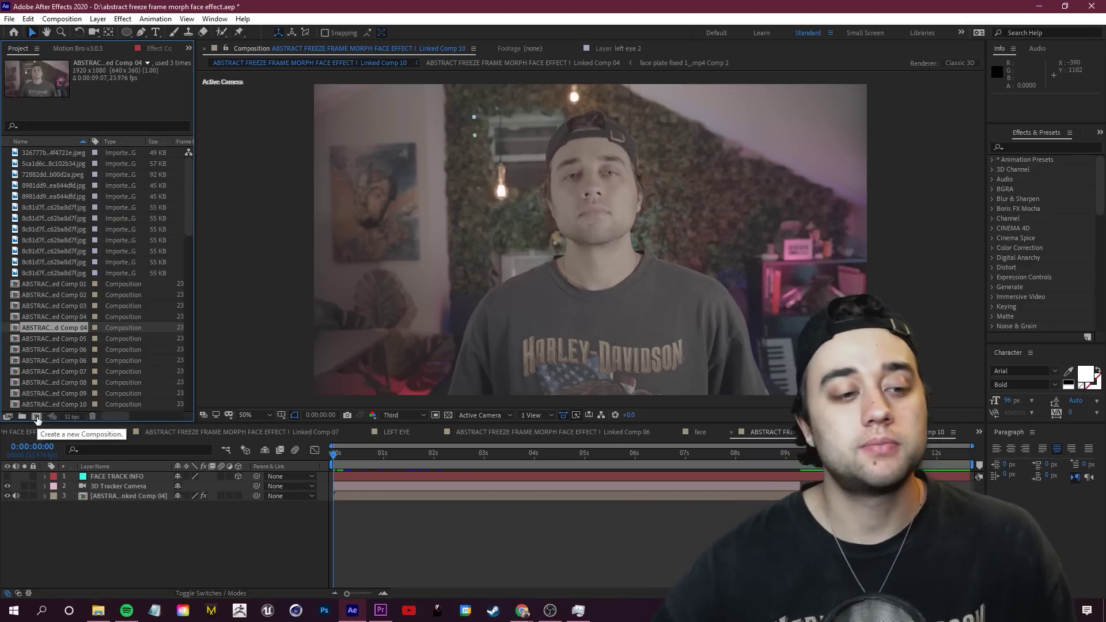
{"action": "left_click", "coordinate": [37, 417]}
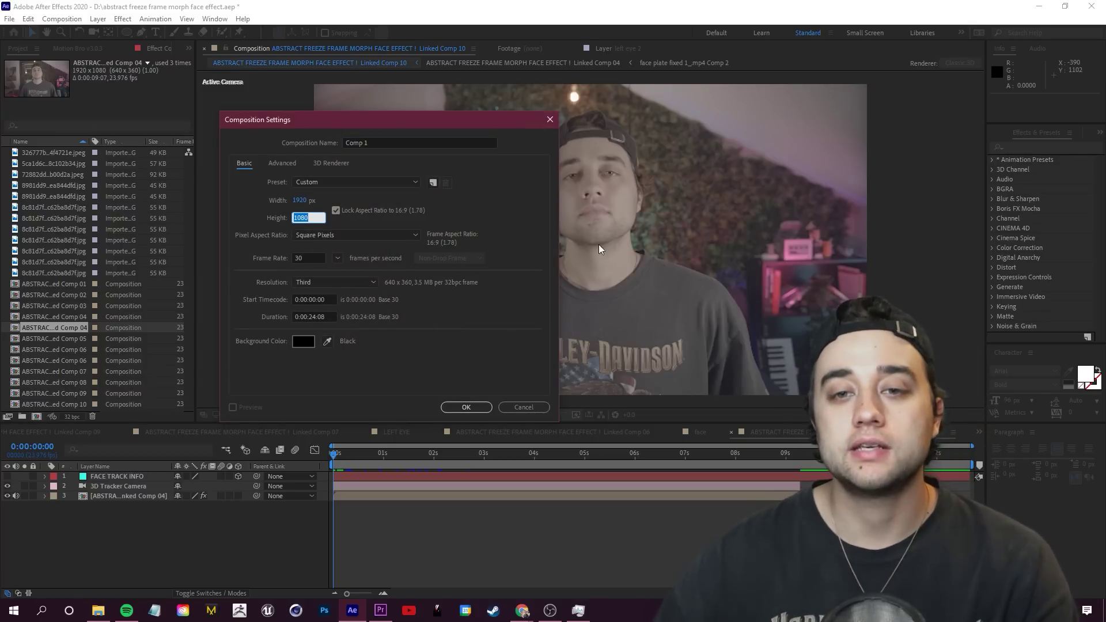
{"action": "key", "text": "Return"}
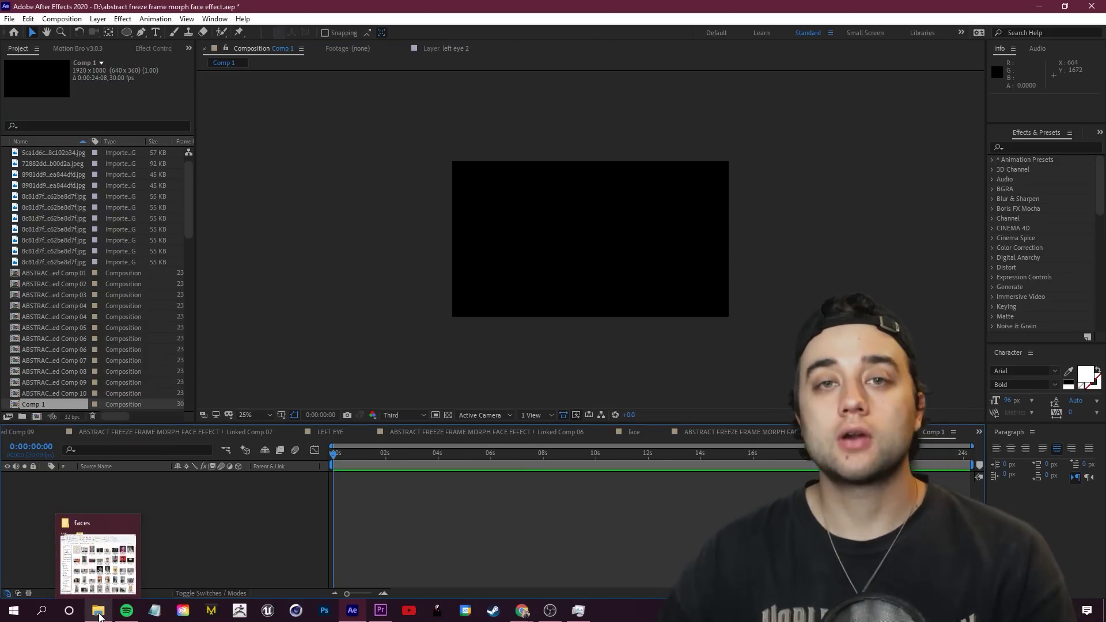
Rename the new composition Comp 1 as LEFT EYE.
{"action": "left_click", "coordinate": [108, 585]}
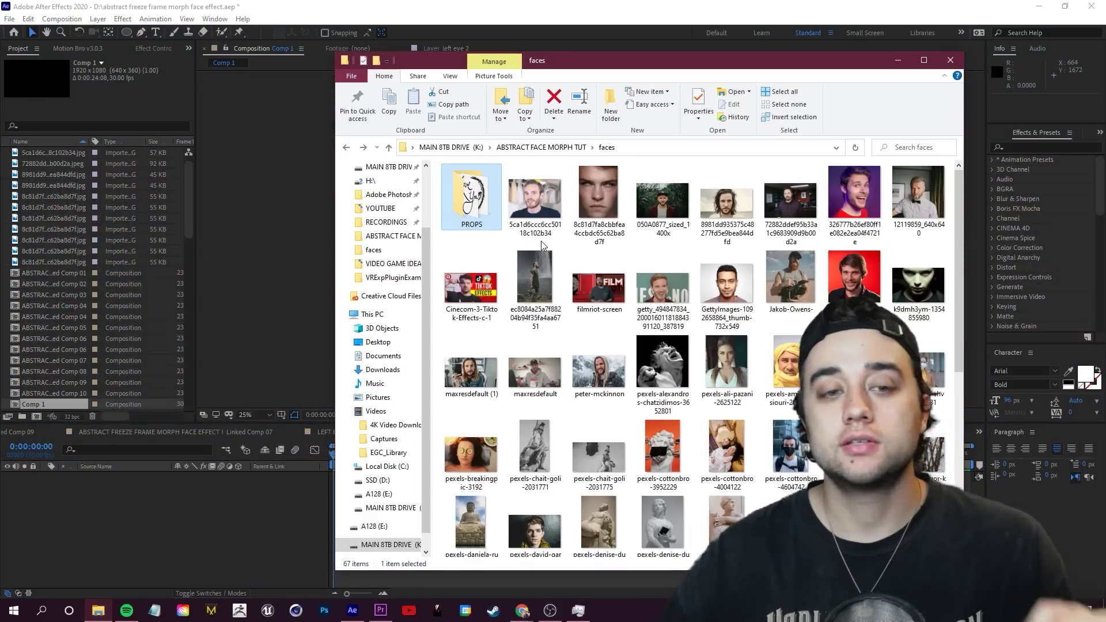
{"action": "left_click", "coordinate": [65, 413]}
{"action": "right_click", "coordinate": [48, 407]}
{"action": "left_click", "coordinate": [81, 398]}
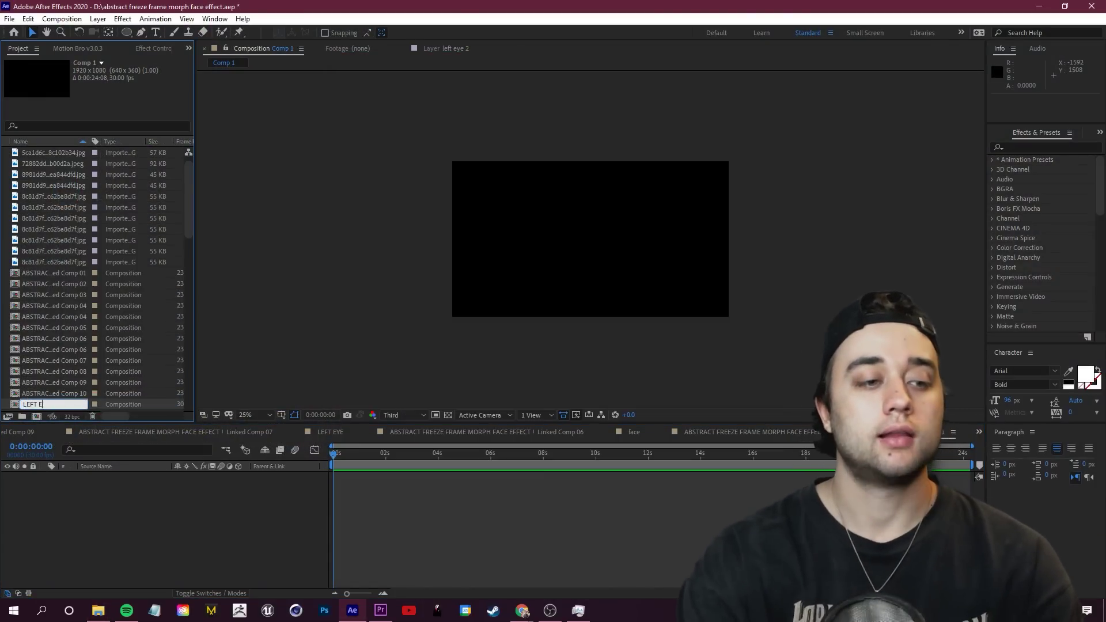
{"action": "key", "text": "Return"}
Add the close-up portrait beginning 8c81d7f from the faces folder to the LEFT EYE composition and scale it to 146%.
{"action": "left_click", "coordinate": [98, 610]}
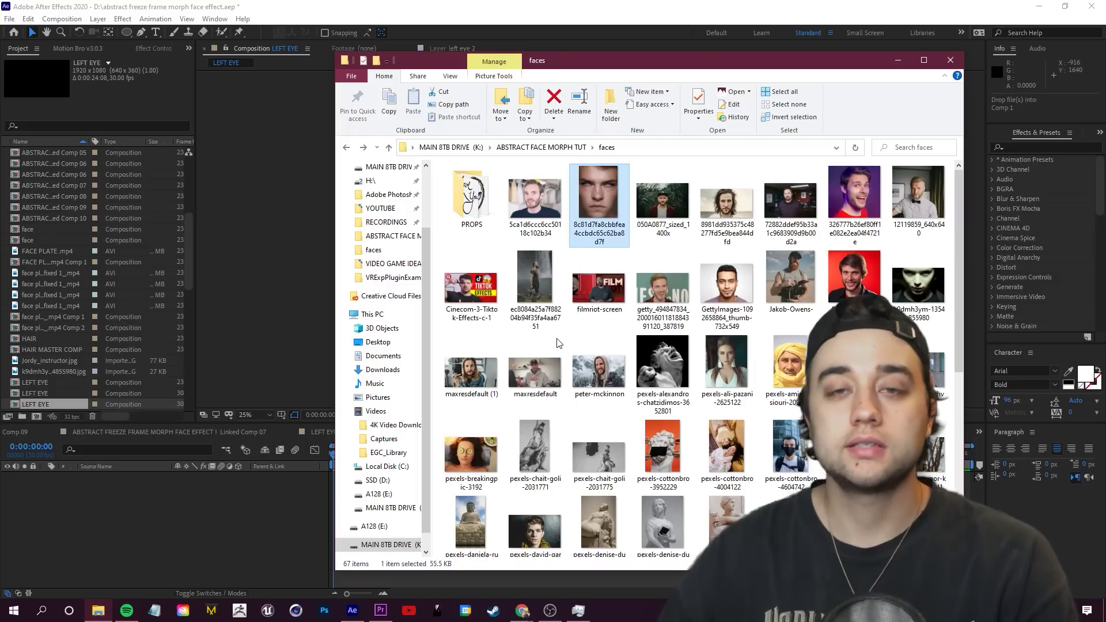
{"action": "key", "text": "alt+Tab"}
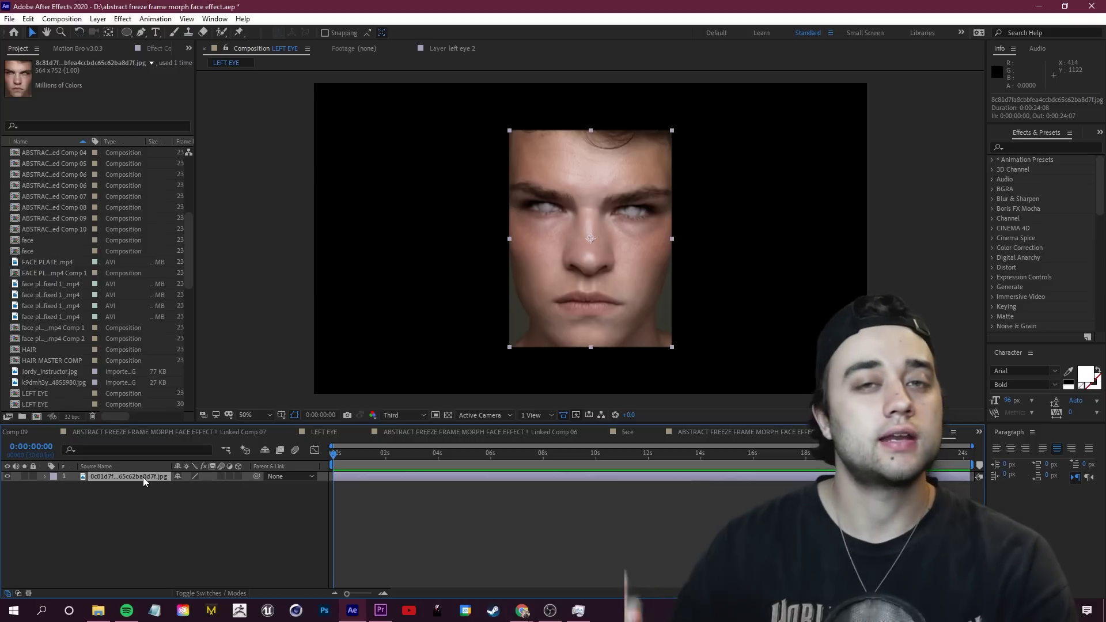
{"action": "key", "text": "s"}
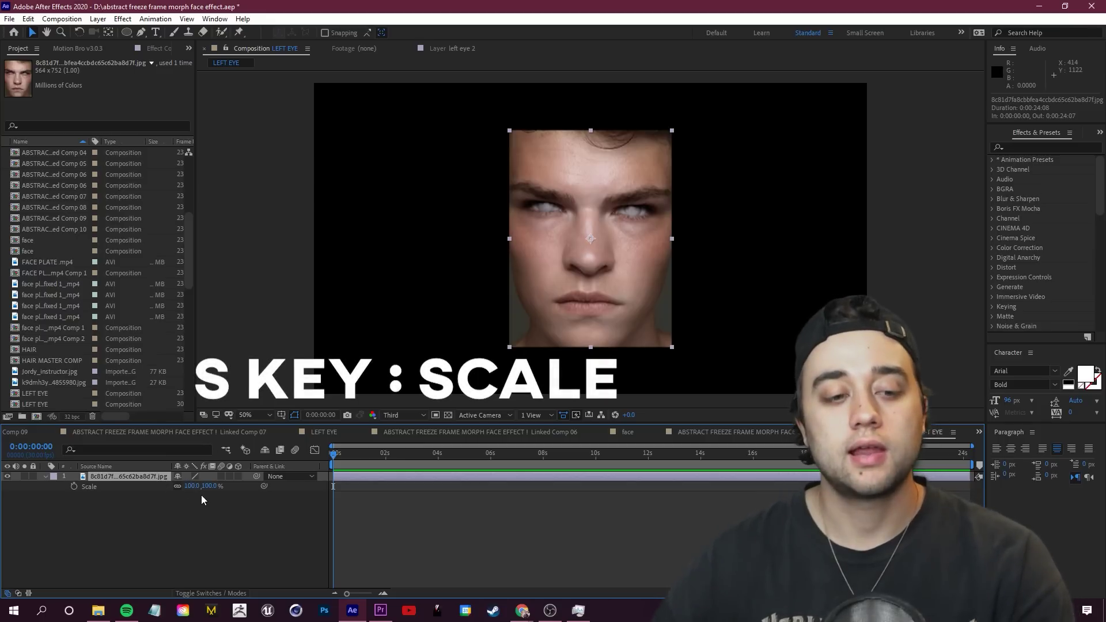
{"action": "key", "text": "s"}
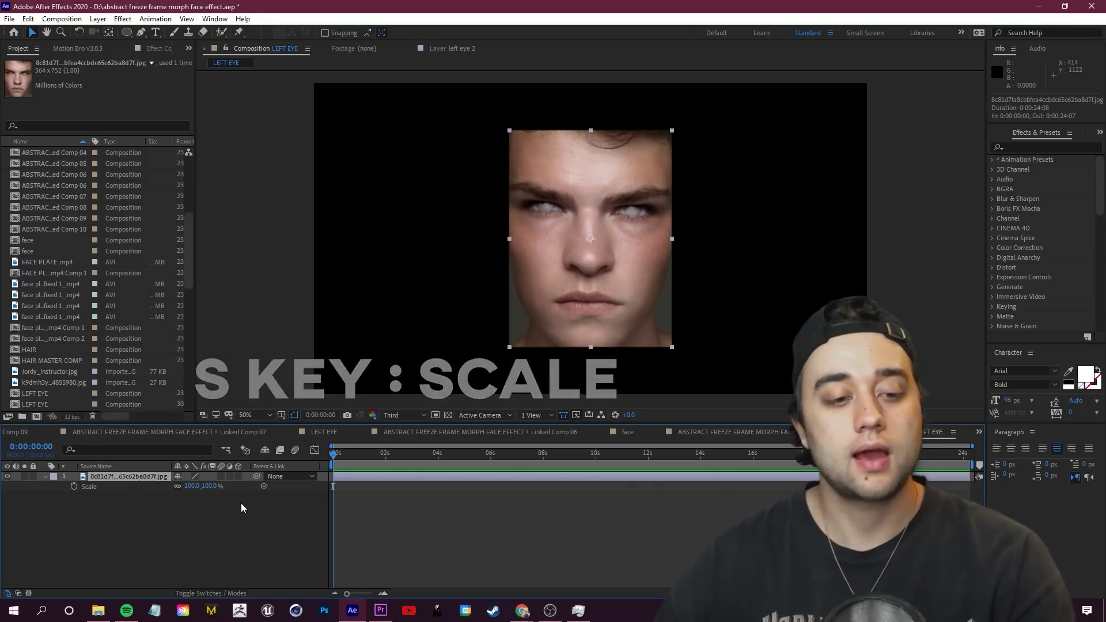
{"action": "left_click_drag", "start_coordinate": [190, 486], "coordinate": [244, 486]}
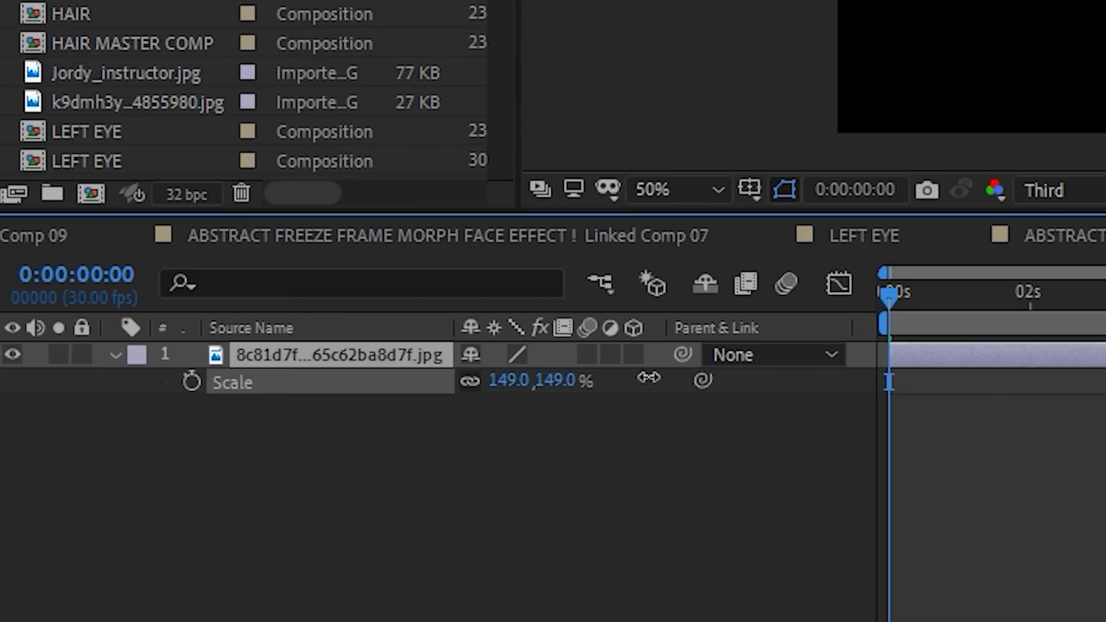
{"action": "left_click_drag", "start_coordinate": [649, 378], "coordinate": [645, 378]}
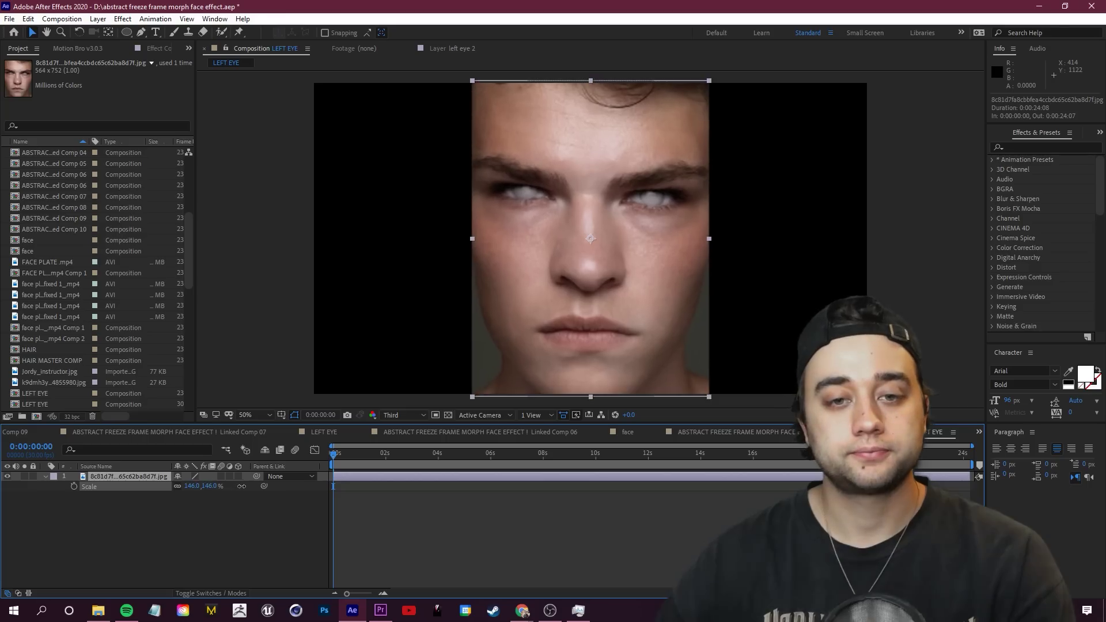
Add the yellow-background portrait 3155588 from the faces folder above the first portrait in LEFT EYE and scale it to 41%.
{"action": "left_click", "coordinate": [98, 611]}
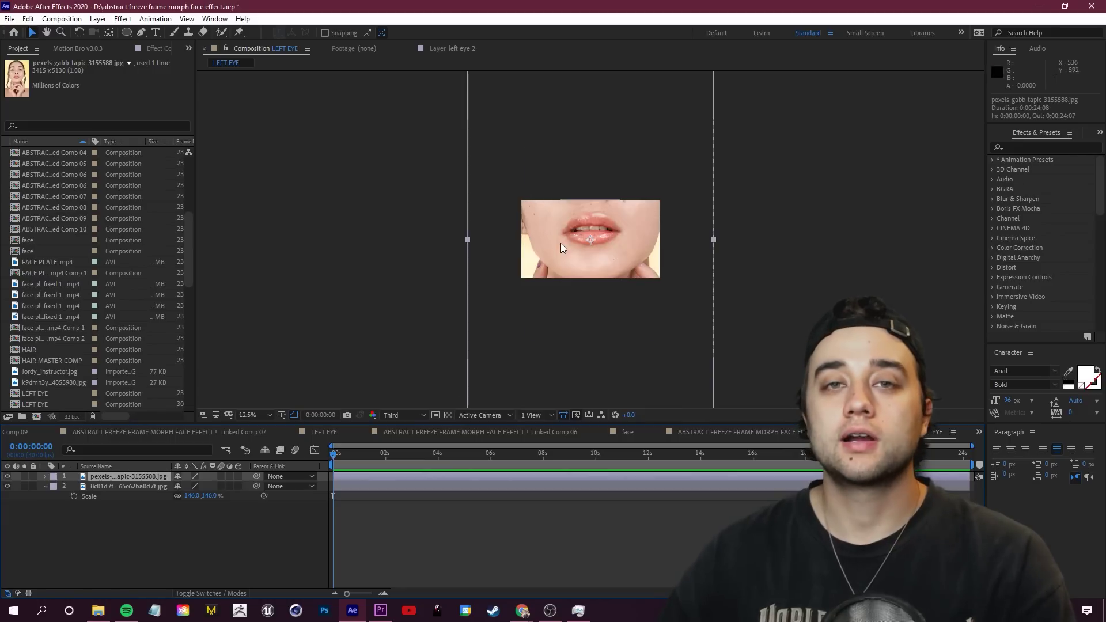
{"action": "key", "text": "s"}
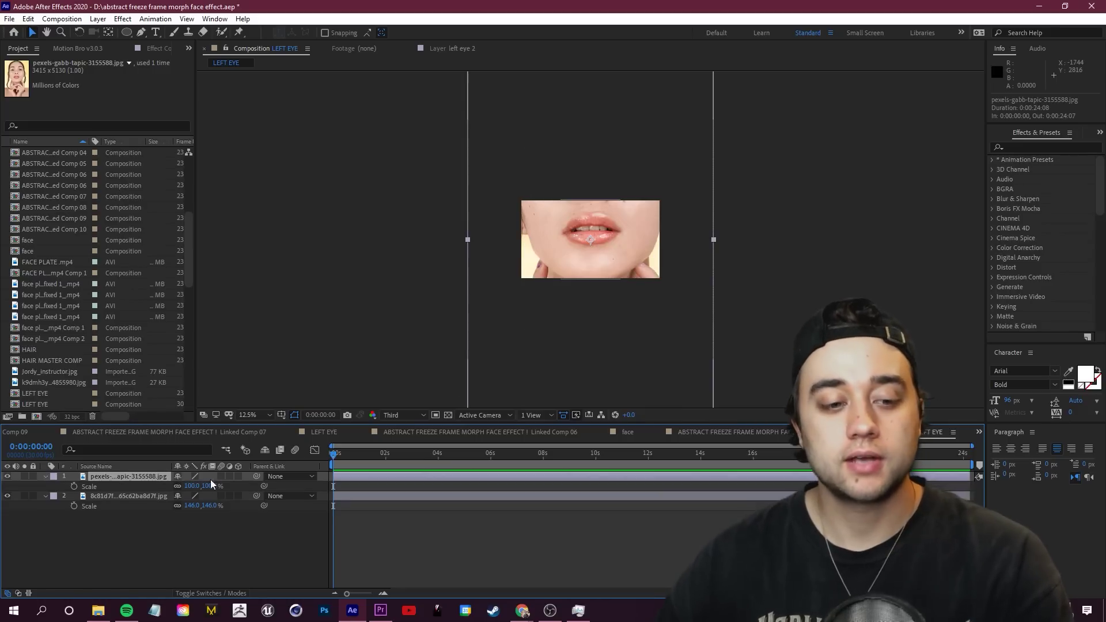
{"action": "left_click_drag", "start_coordinate": [209, 486], "coordinate": [177, 486]}
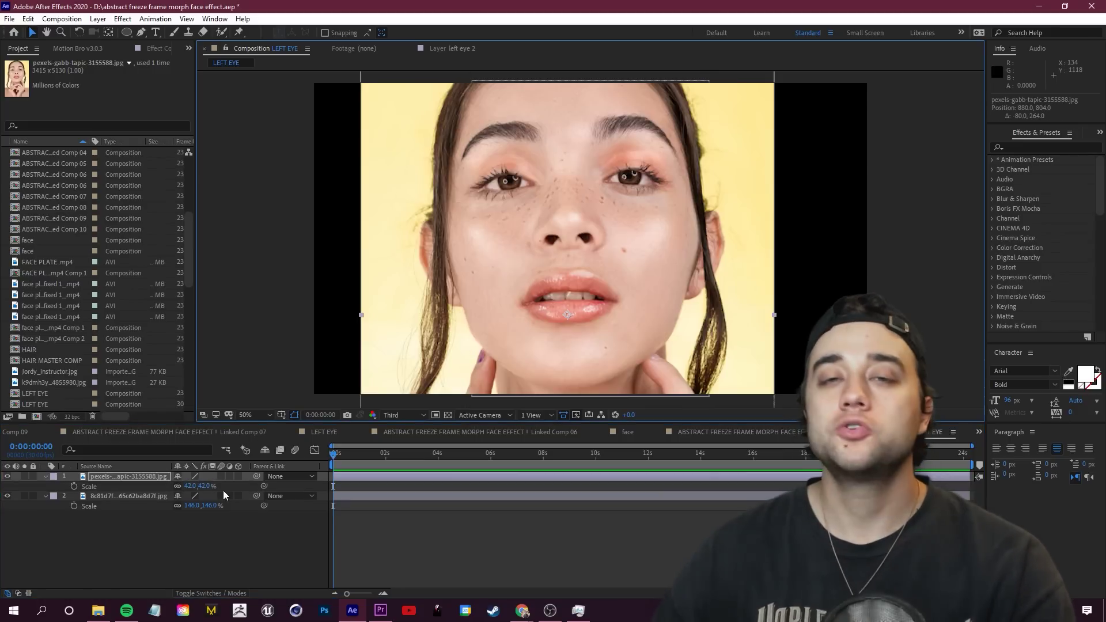
{"action": "mouse_move", "coordinate": [193, 486]}
{"action": "left_mouse_down"}
{"action": "mouse_move", "coordinate": [184, 487]}
{"action": "mouse_move", "coordinate": [208, 487]}
{"action": "left_mouse_up"}
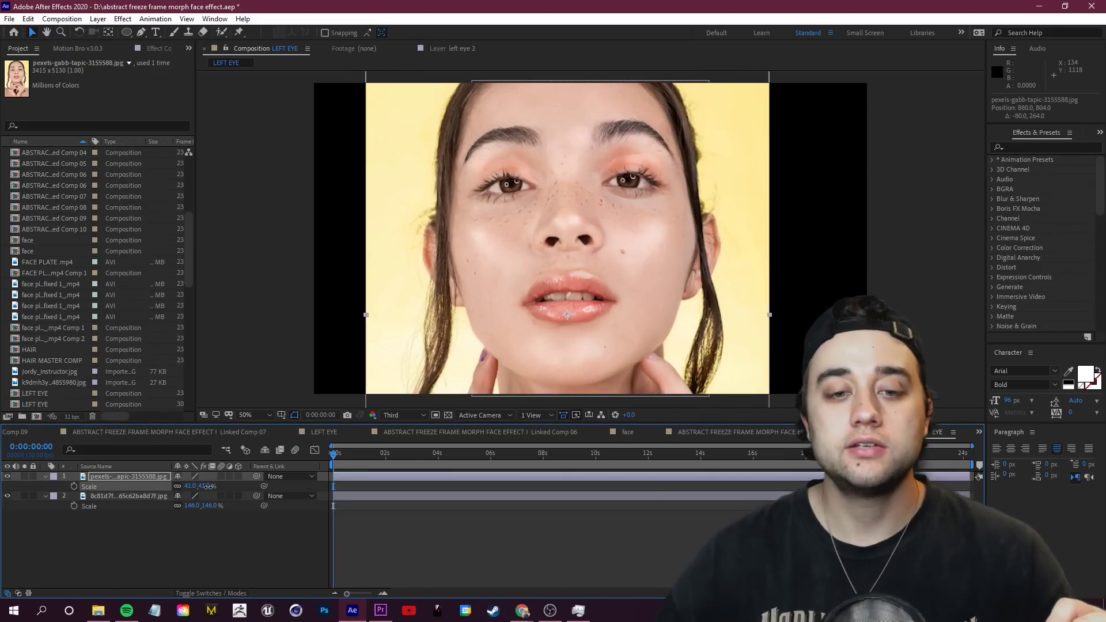
Lower the yellow-background portrait's opacity to 45% and move it so its eyes overlap those of the portrait beneath.
{"action": "left_click", "coordinate": [128, 478]}
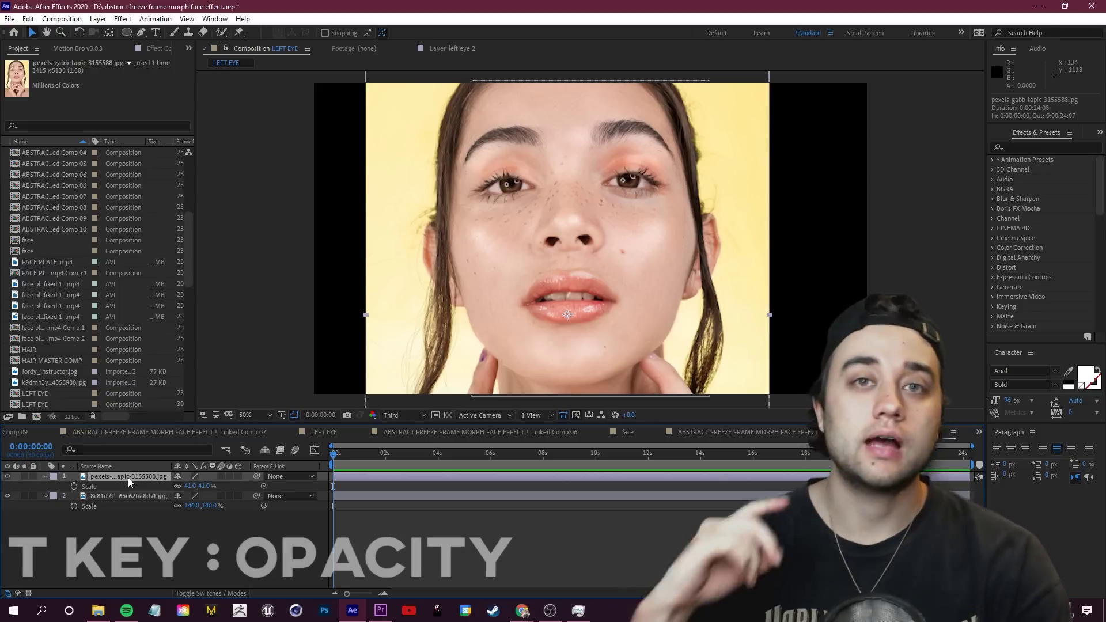
{"action": "key", "text": "t"}
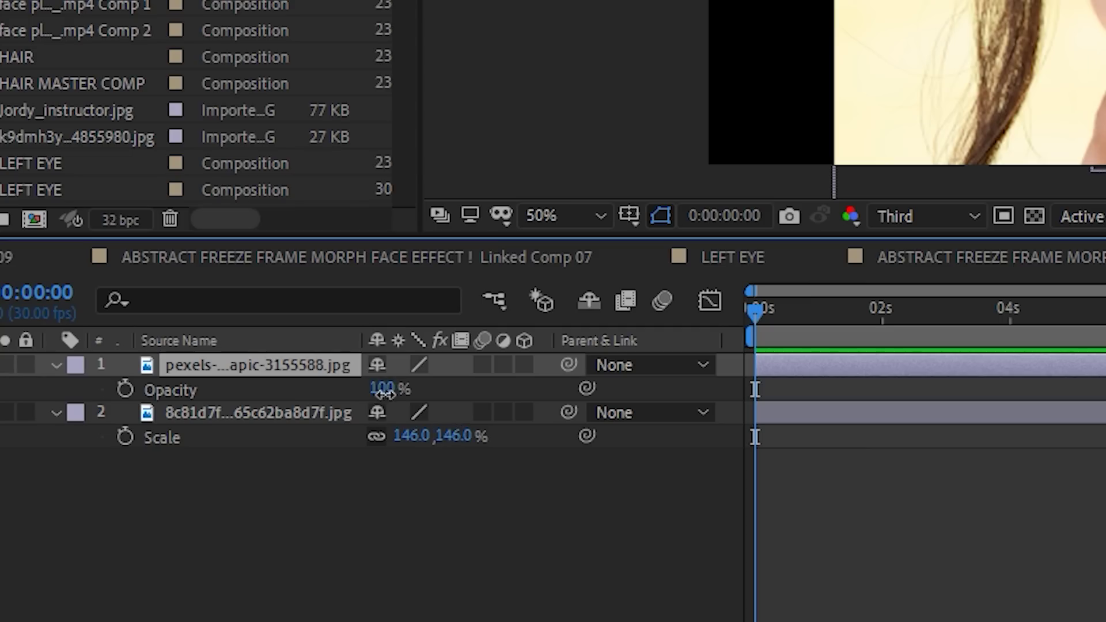
{"action": "left_click_drag", "start_coordinate": [383, 392], "coordinate": [302, 395]}
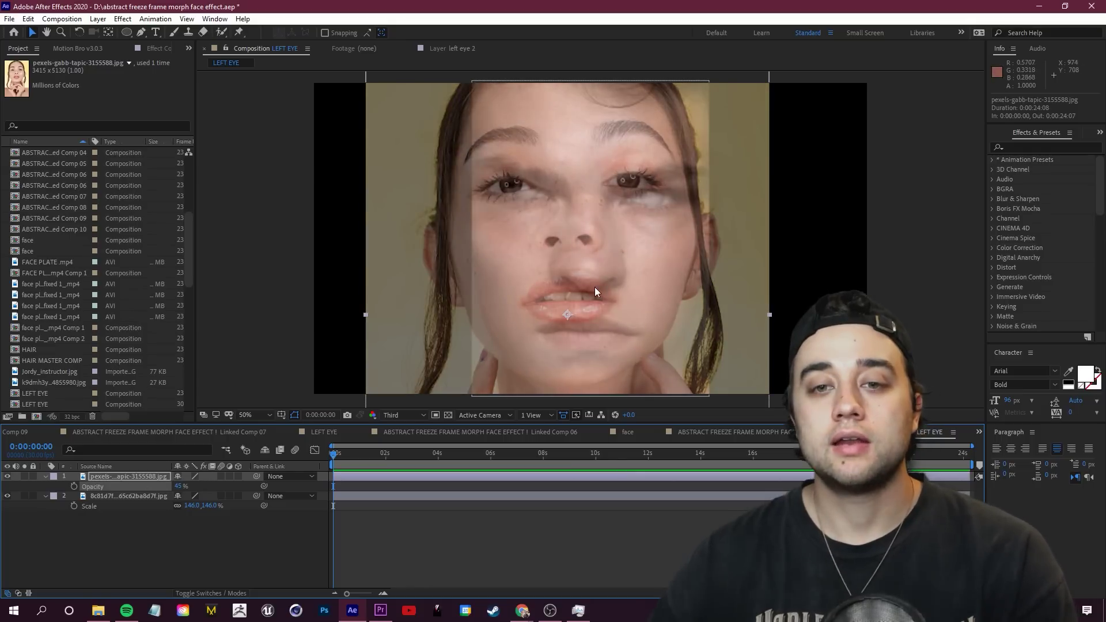
{"action": "left_click_drag", "start_coordinate": [595, 293], "coordinate": [608, 313]}
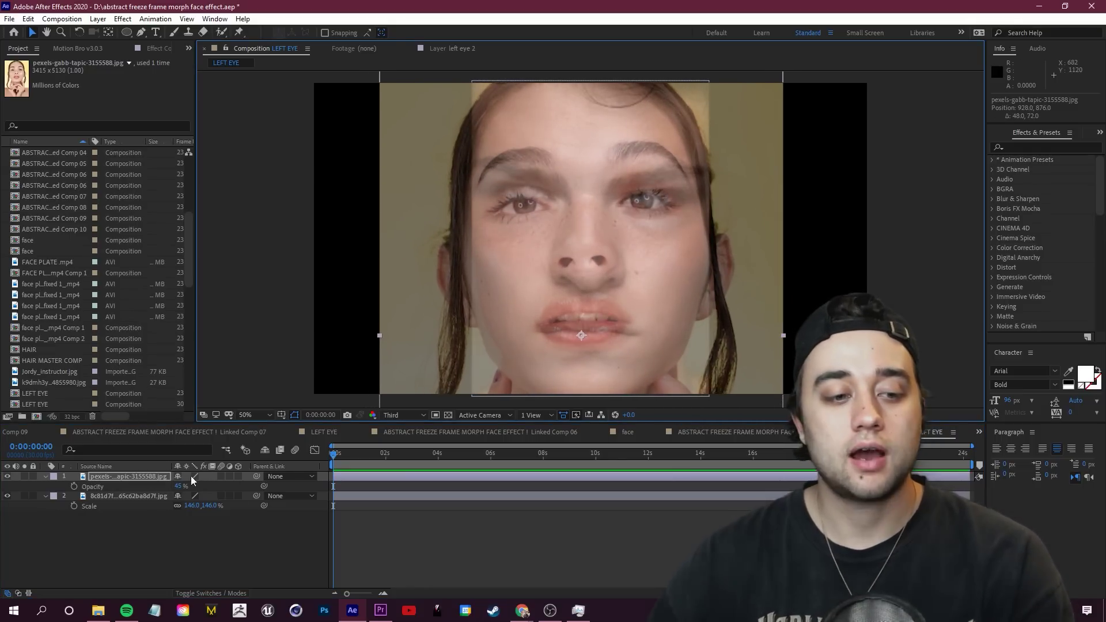
Enlarge and nudge the yellow-background portrait until its eyes match the portrait beneath, and restore its opacity to 100%.
{"action": "key", "text": "s"}
{"action": "left_click_drag", "start_coordinate": [200, 489], "coordinate": [203, 489]}
{"action": "left_click_drag", "start_coordinate": [665, 304], "coordinate": [672, 313]}
{"action": "key", "text": "t"}
{"action": "left_click_drag", "start_coordinate": [182, 487], "coordinate": [230, 486]}
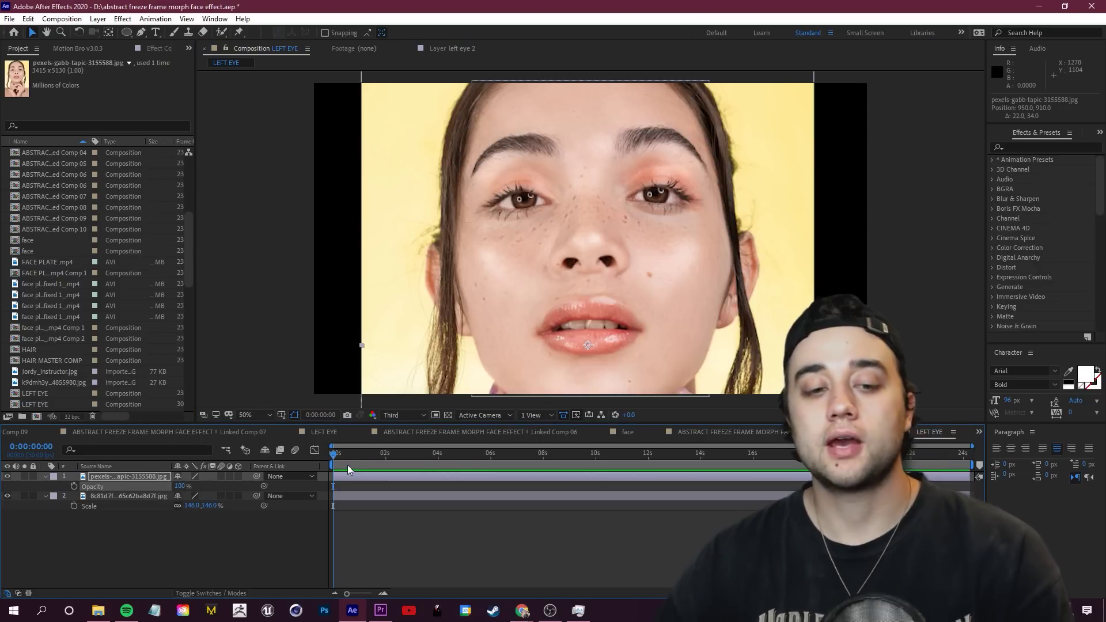
Hide the yellow-background layer, split the 8c81d7f portrait layer at frame 6 and delete the part after it.
{"action": "left_click", "coordinate": [8, 477]}
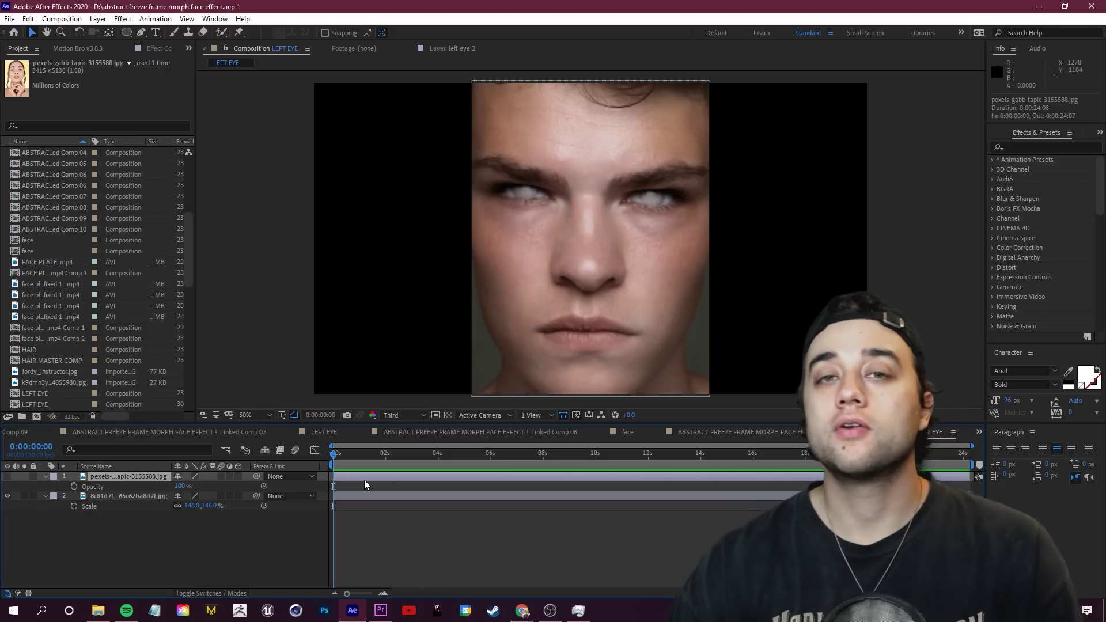
{"action": "key", "text": "space"}
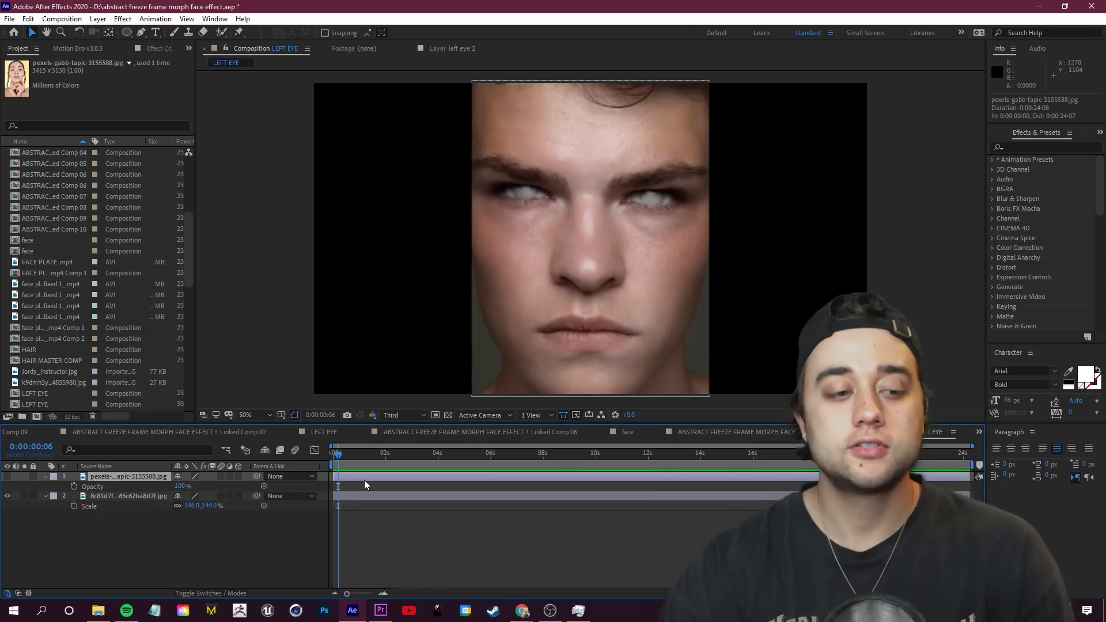
{"action": "left_click", "coordinate": [355, 496]}
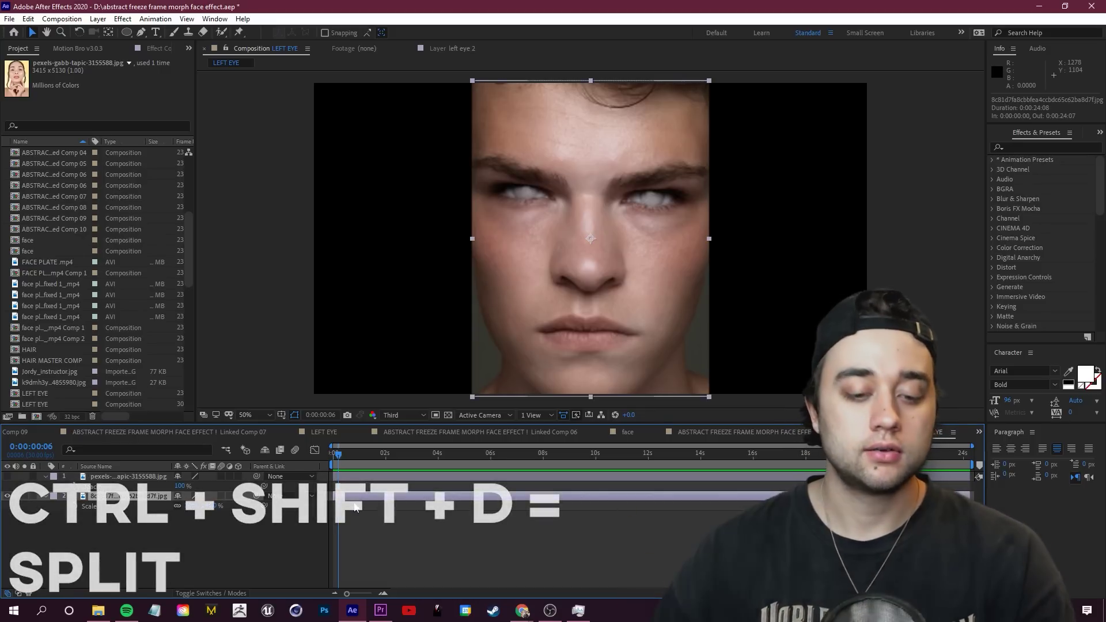
{"action": "key", "text": "ctrl+shift+d"}
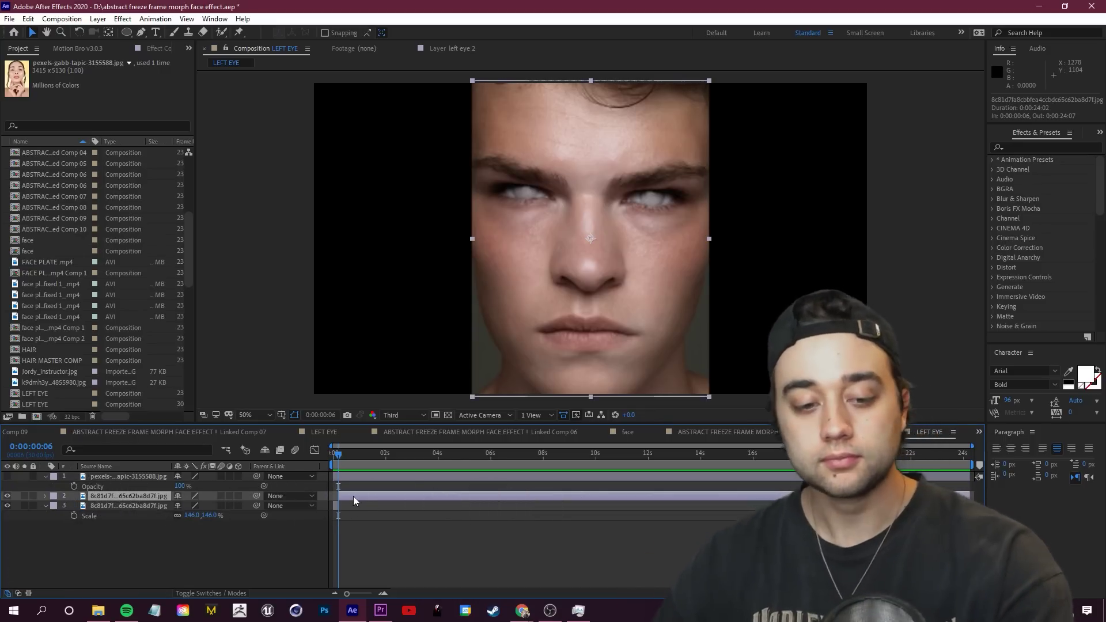
{"action": "key", "text": "Delete"}
Show the yellow-background portrait layer again and trim its start to frame 6.
{"action": "left_click", "coordinate": [351, 479]}
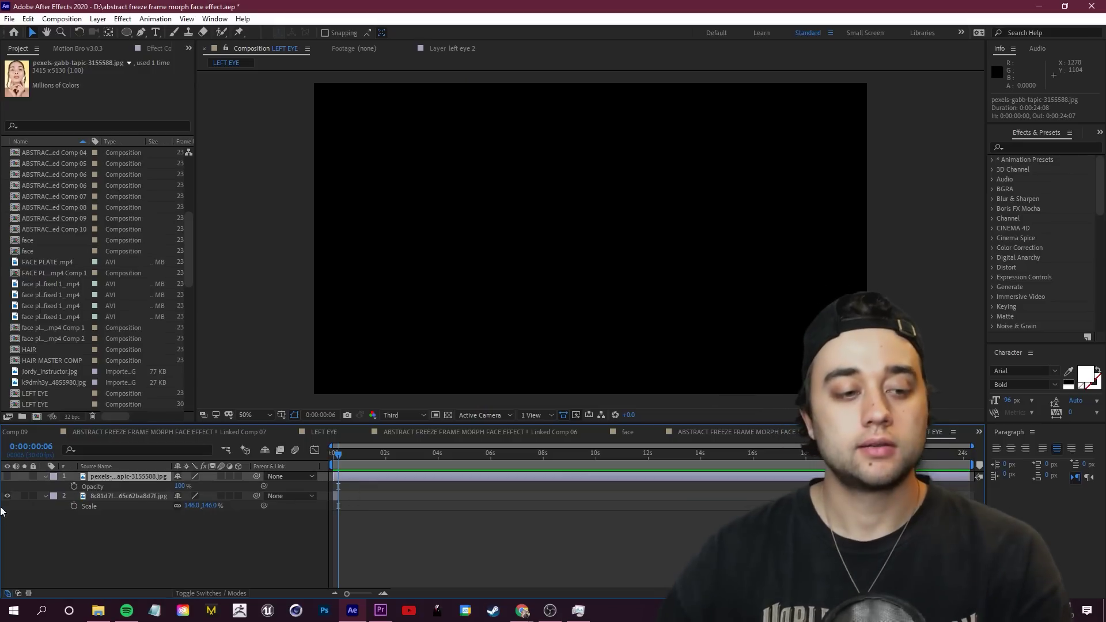
{"action": "left_click", "coordinate": [6, 477]}
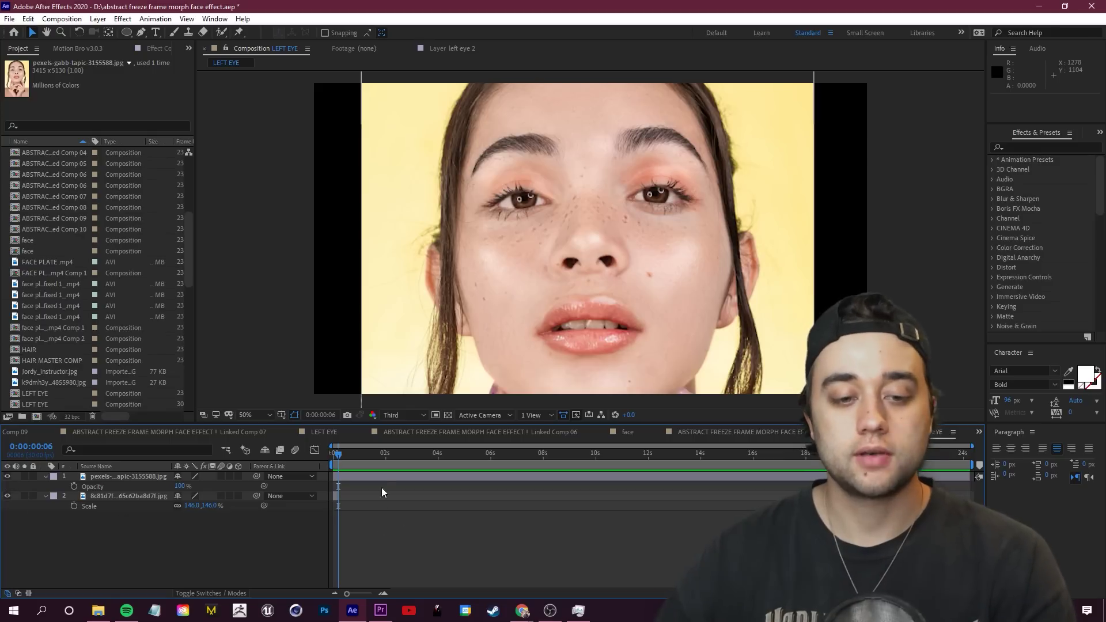
{"action": "left_click", "coordinate": [379, 480]}
{"action": "key", "text": "alt+["}
{"action": "key", "text": "u"}
{"action": "left_click_drag", "start_coordinate": [347, 593], "coordinate": [371, 593]}
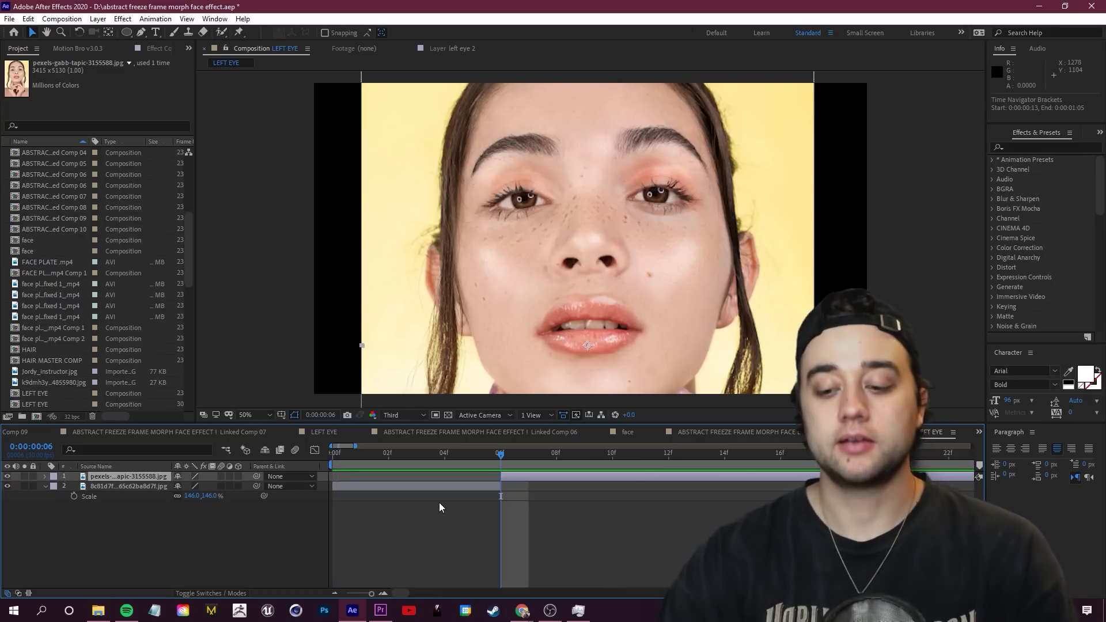
Cut the yellow-background portrait layer off at frame 12 and play the two-portrait sequence from the start.
{"action": "key", "text": "Page_Down"}
{"action": "key", "text": "Page_Down"}
{"action": "key", "text": "Page_Down"}
{"action": "key", "text": "Page_Down"}
{"action": "key", "text": "Page_Down"}
{"action": "key", "text": "Page_Down"}
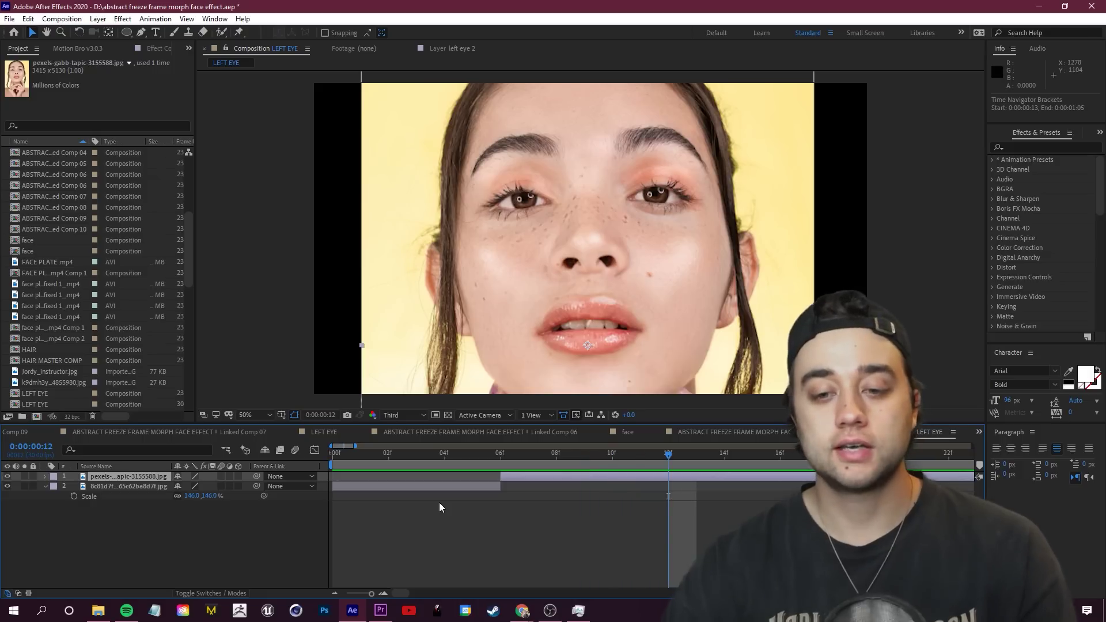
{"action": "key", "text": "ctrl+shift+d"}
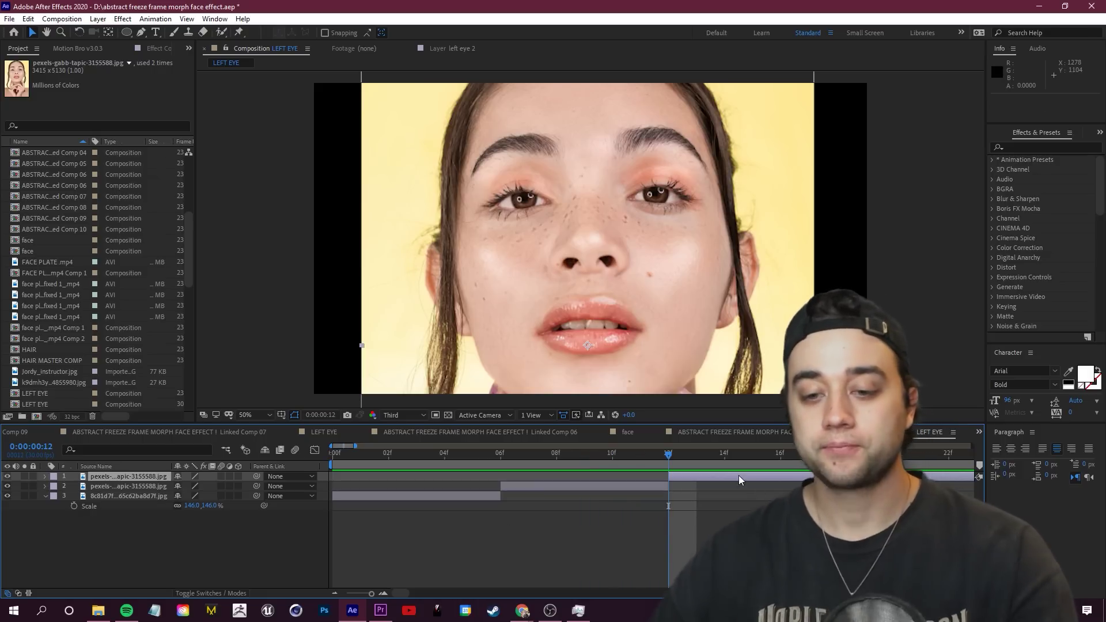
{"action": "key", "text": "Delete"}
{"action": "key", "text": "Home"}
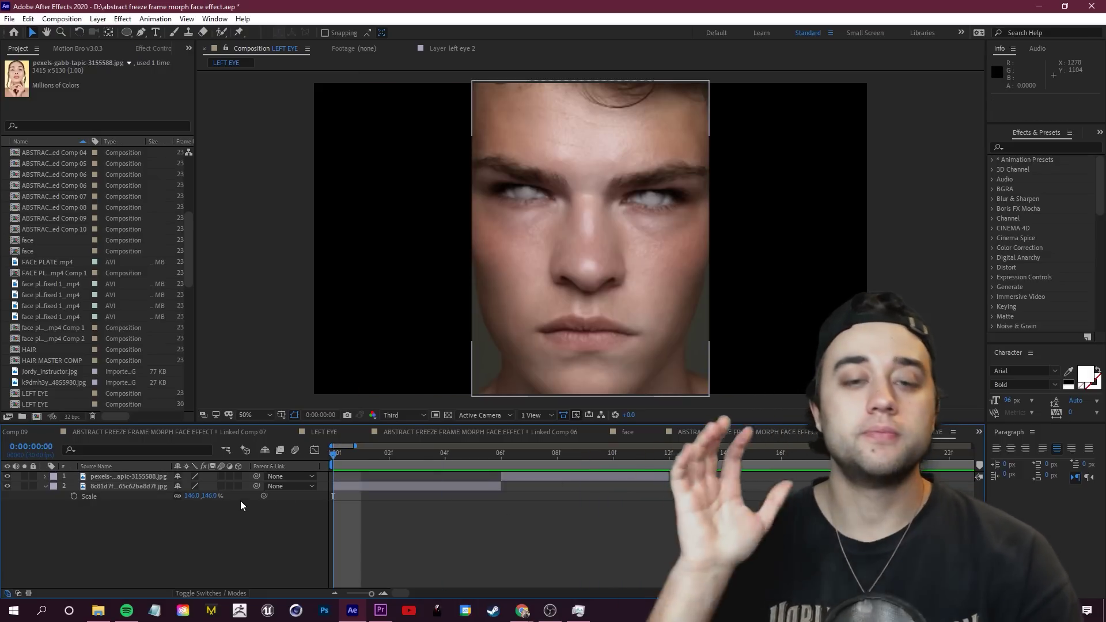
{"action": "key", "text": "space"}
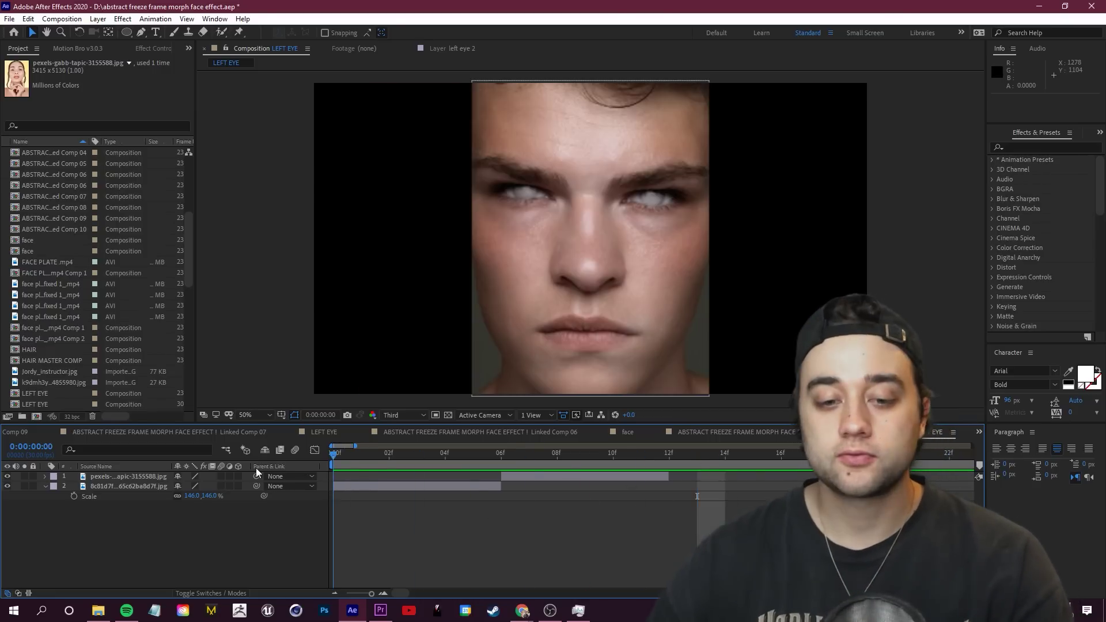
{"action": "key", "text": "space"}
Try holding the first portrait until frame 12 with the second starting there, preview the slower timing, and restore the six-frame layout.
{"action": "left_click_drag", "start_coordinate": [518, 476], "coordinate": [669, 486]}
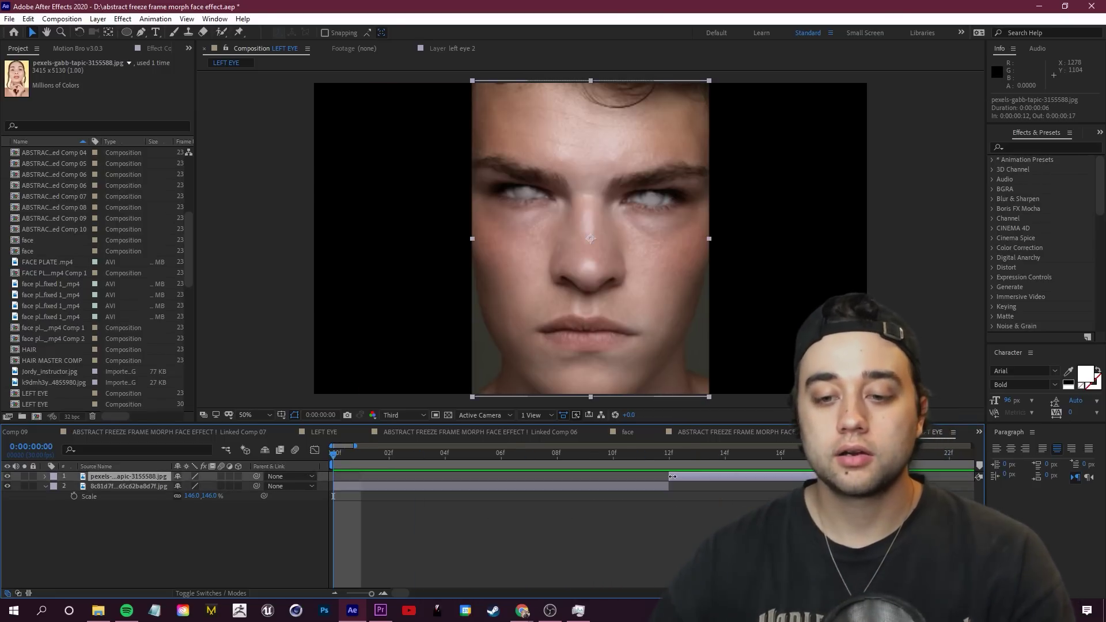
{"action": "key", "text": "space"}
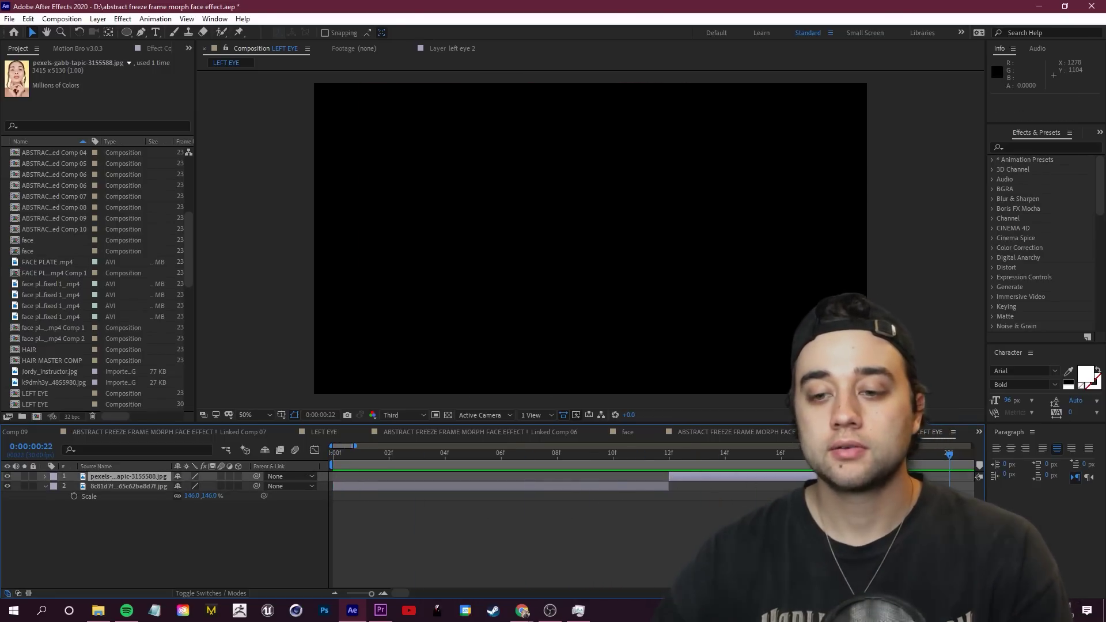
{"action": "key", "text": "space"}
{"action": "key", "text": "ctrl+z"}
{"action": "left_click_drag", "start_coordinate": [676, 476], "coordinate": [534, 478]}
{"action": "key", "text": "space"}
{"action": "key", "text": "space"}
{"action": "key", "text": "ctrl+z"}
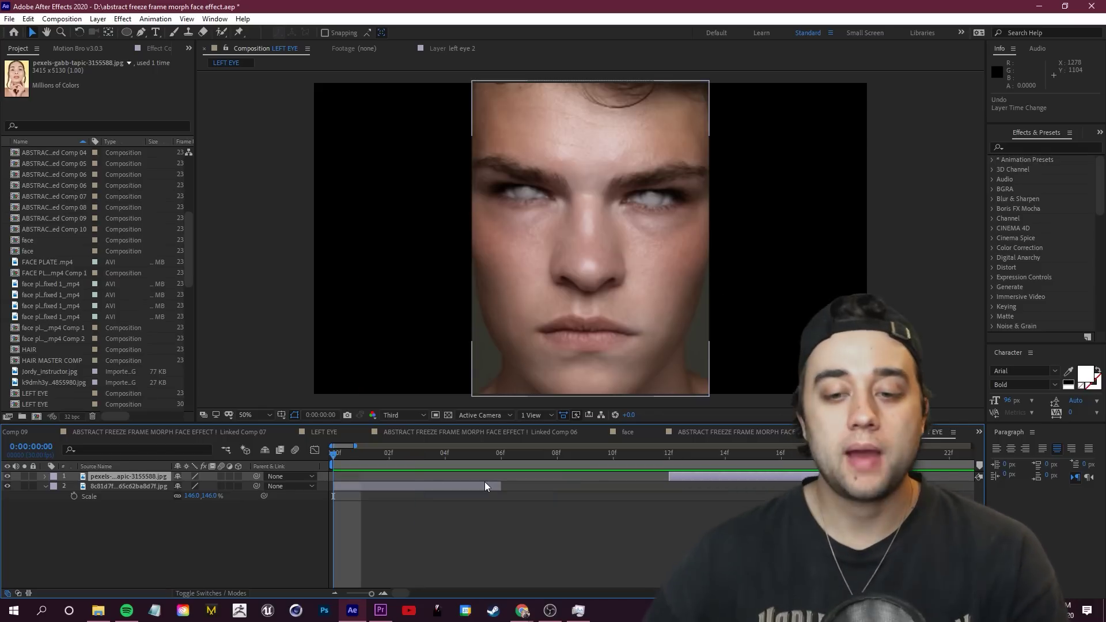
{"action": "left_click_drag", "start_coordinate": [718, 479], "coordinate": [549, 476]}
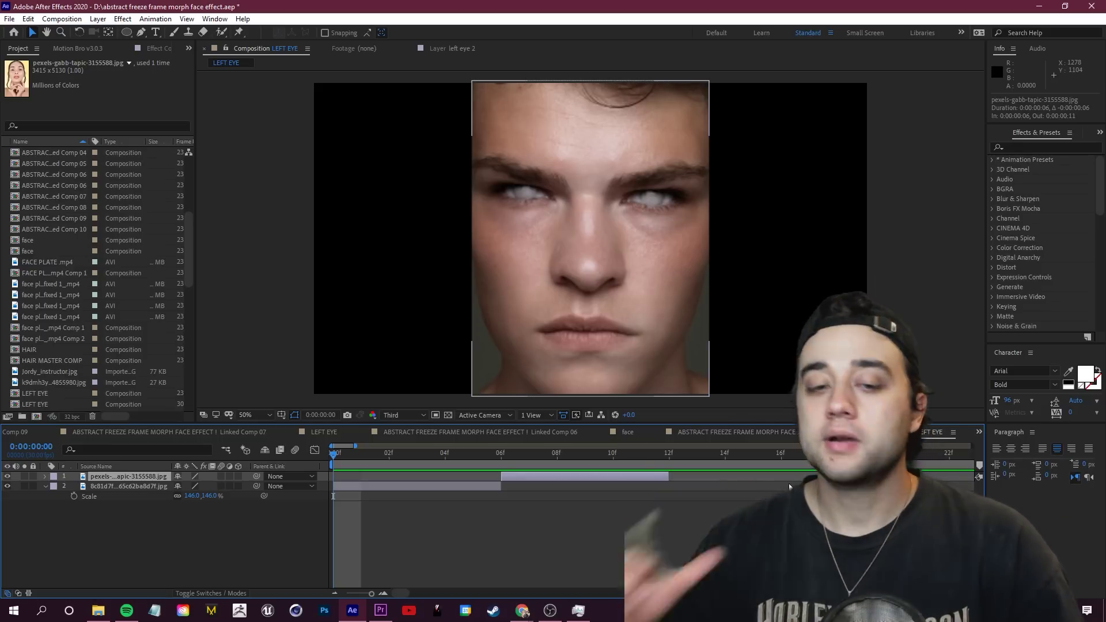
Add the painted butterfly portrait 1988681 from the faces folder as the top layer, starting at frame 12.
{"action": "left_click_drag", "start_coordinate": [328, 454], "coordinate": [334, 478]}
{"action": "scroll", "coordinate": [572, 316], "scroll_direction": "down", "scroll_amount": 1}
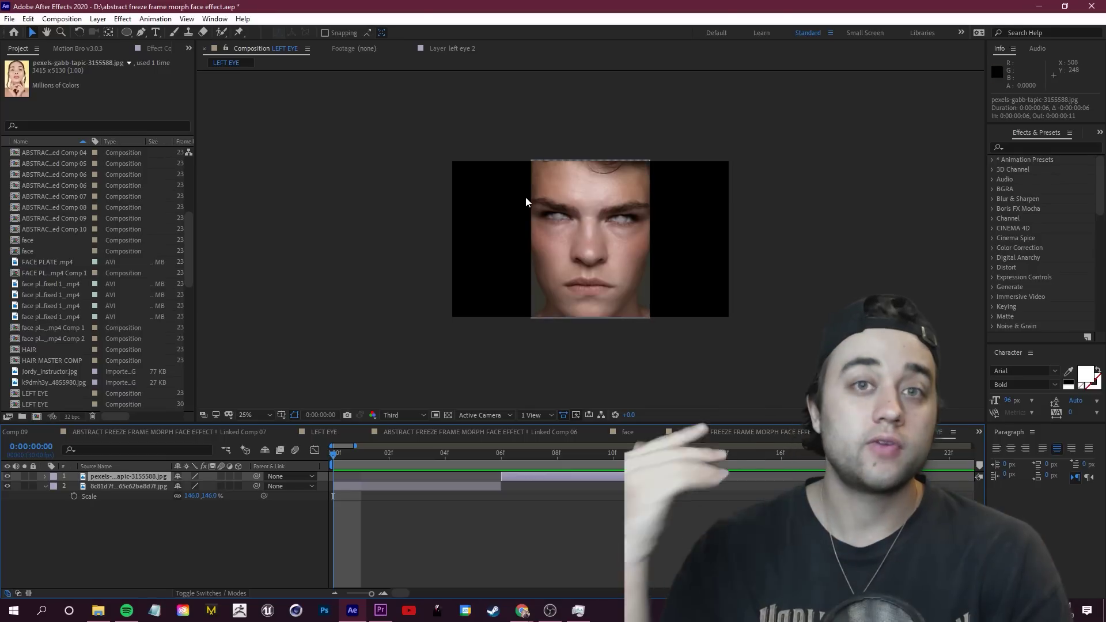
{"action": "left_click_drag", "start_coordinate": [354, 459], "coordinate": [586, 472]}
{"action": "left_click", "coordinate": [98, 610]}
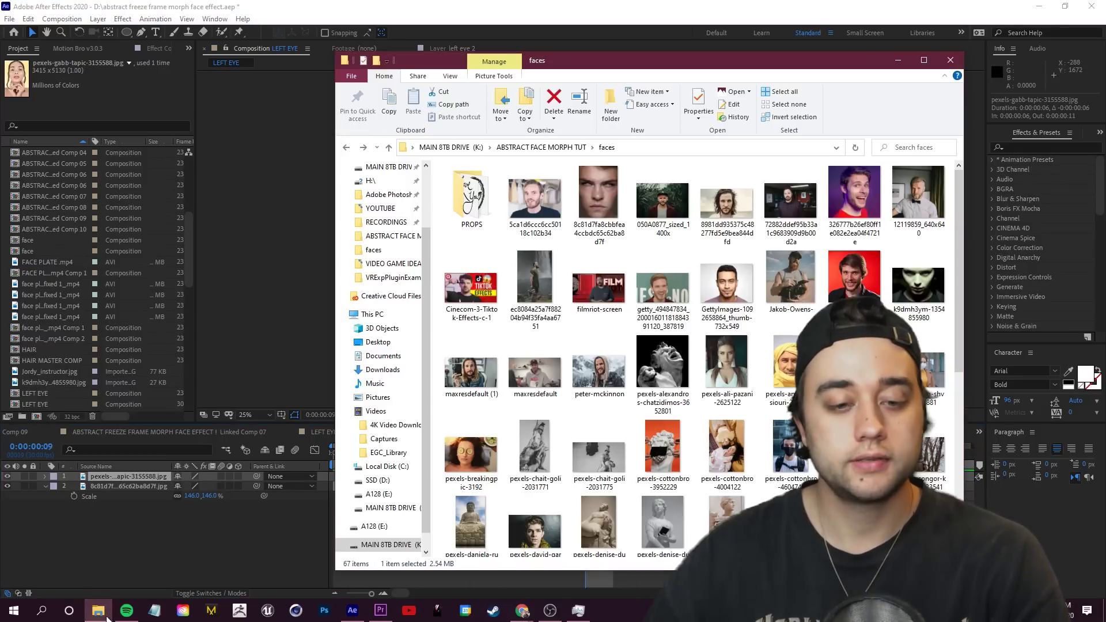
{"action": "left_click_drag", "start_coordinate": [421, 477], "coordinate": [758, 477]}
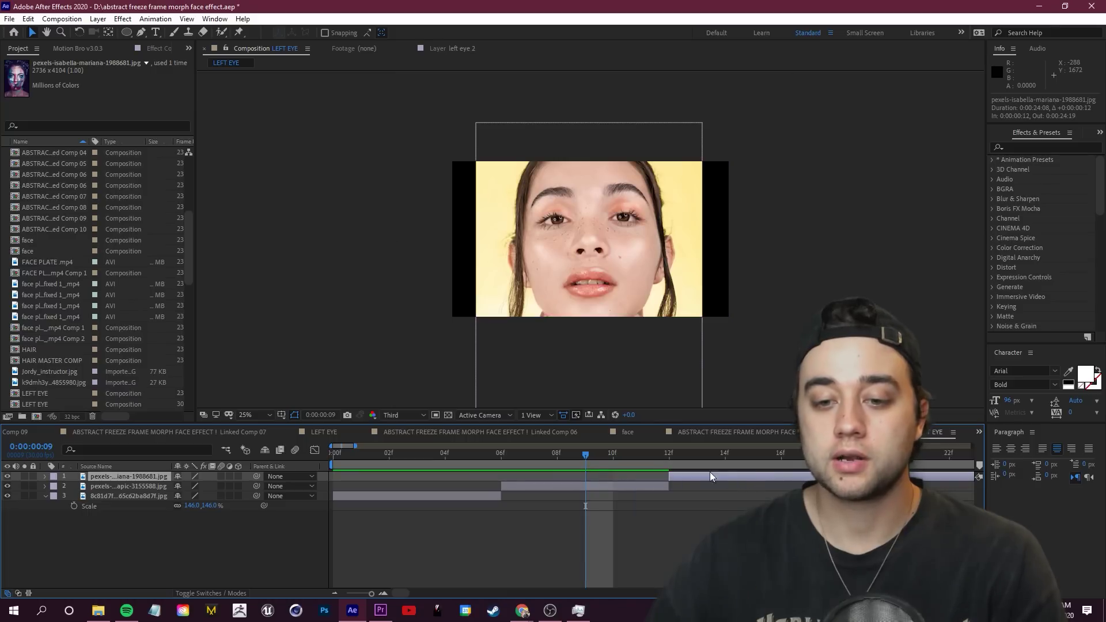
Split the painted butterfly portrait layer at frame 18 and delete the part after it.
{"action": "key", "text": "minus"}
{"action": "left_click_drag", "start_coordinate": [489, 455], "coordinate": [557, 473]}
{"action": "key", "text": "space"}
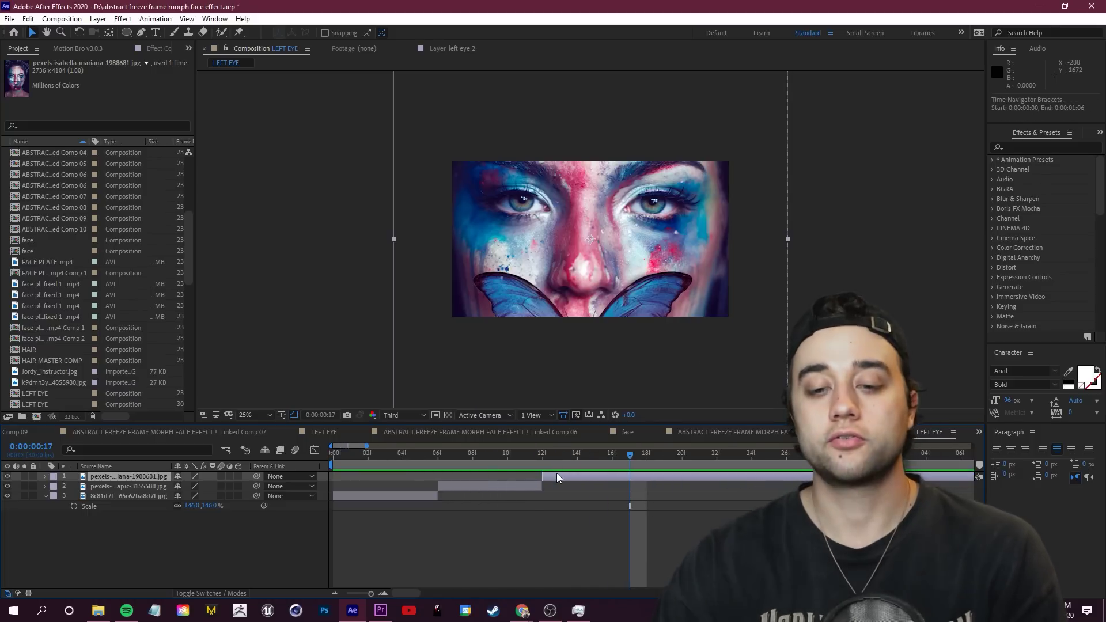
{"action": "key", "text": "Page_Down"}
{"action": "key", "text": "ctrl+shift+d"}
{"action": "key", "text": "Delete"}
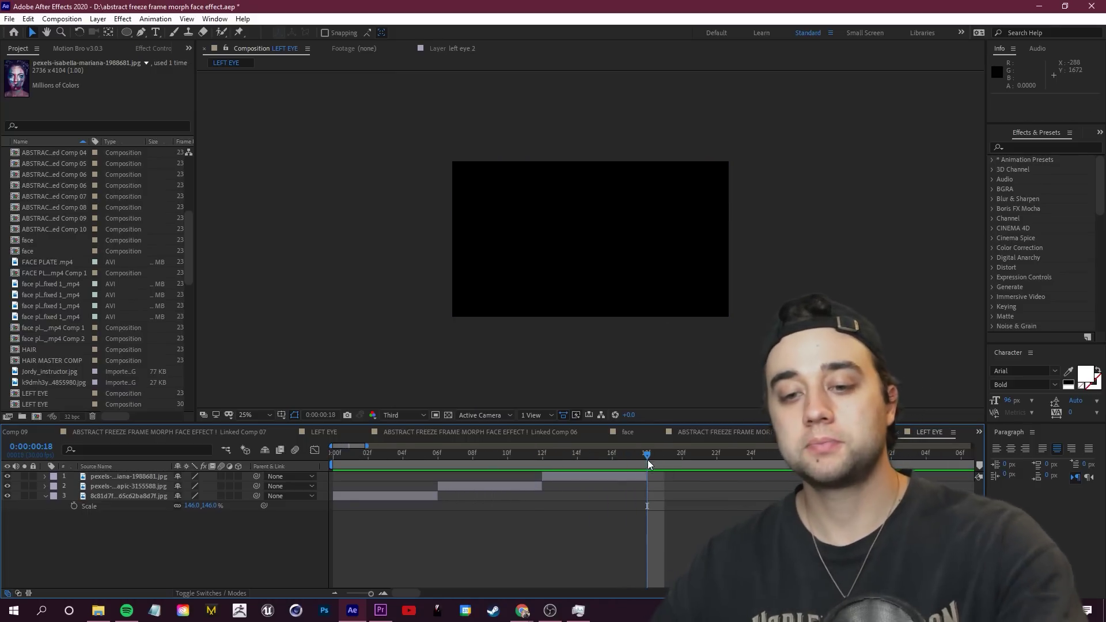
Extend the yellow-background portrait layer to frame 13 so it overlaps the start of the painted butterfly portrait.
{"action": "left_click_drag", "start_coordinate": [654, 459], "coordinate": [579, 475]}
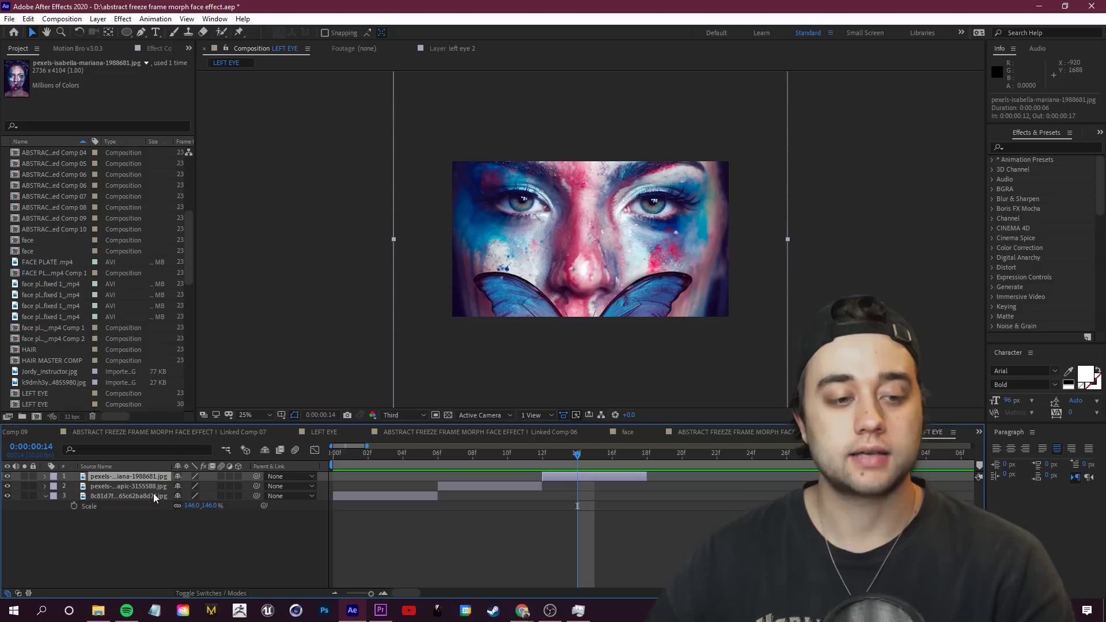
{"action": "key", "text": "Page_Up"}
{"action": "left_click", "coordinate": [527, 488]}
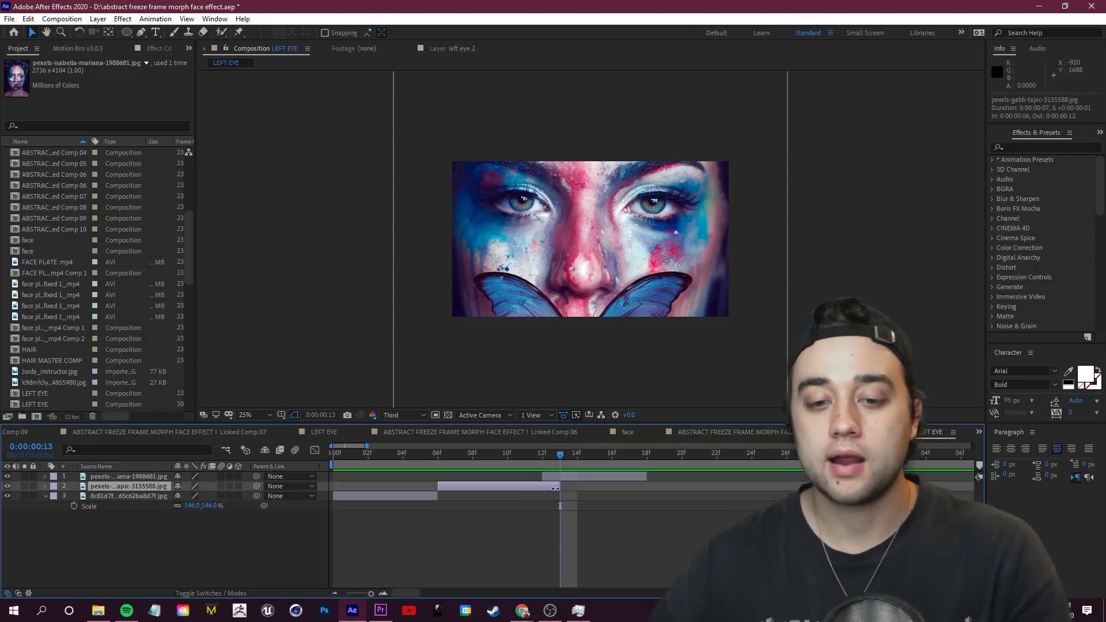
{"action": "left_click_drag", "start_coordinate": [560, 458], "coordinate": [546, 461]}
Align the painted portrait's eyes over the yellow-background portrait using reduced opacity, return it to 100% opacity, and remove the one-frame overlap.
{"action": "left_click", "coordinate": [555, 476]}
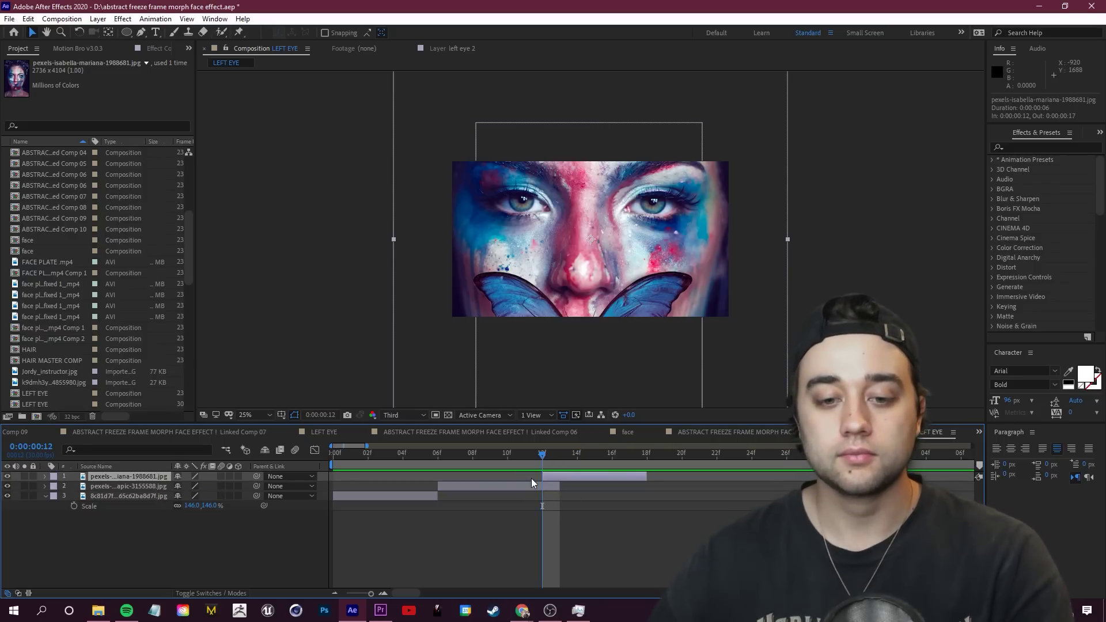
{"action": "key", "text": "t"}
{"action": "mouse_move", "coordinate": [179, 487]}
{"action": "left_mouse_down"}
{"action": "mouse_move", "coordinate": [158, 486]}
{"action": "mouse_move", "coordinate": [187, 492]}
{"action": "left_mouse_up"}
{"action": "key", "text": "s"}
{"action": "scroll", "coordinate": [557, 242], "scroll_direction": "up", "scroll_amount": 1}
{"action": "mouse_move", "coordinate": [558, 242]}
{"action": "left_mouse_down"}
{"action": "mouse_move", "coordinate": [561, 230]}
{"action": "mouse_move", "coordinate": [556, 244]}
{"action": "left_mouse_up"}
{"action": "key", "text": "t"}
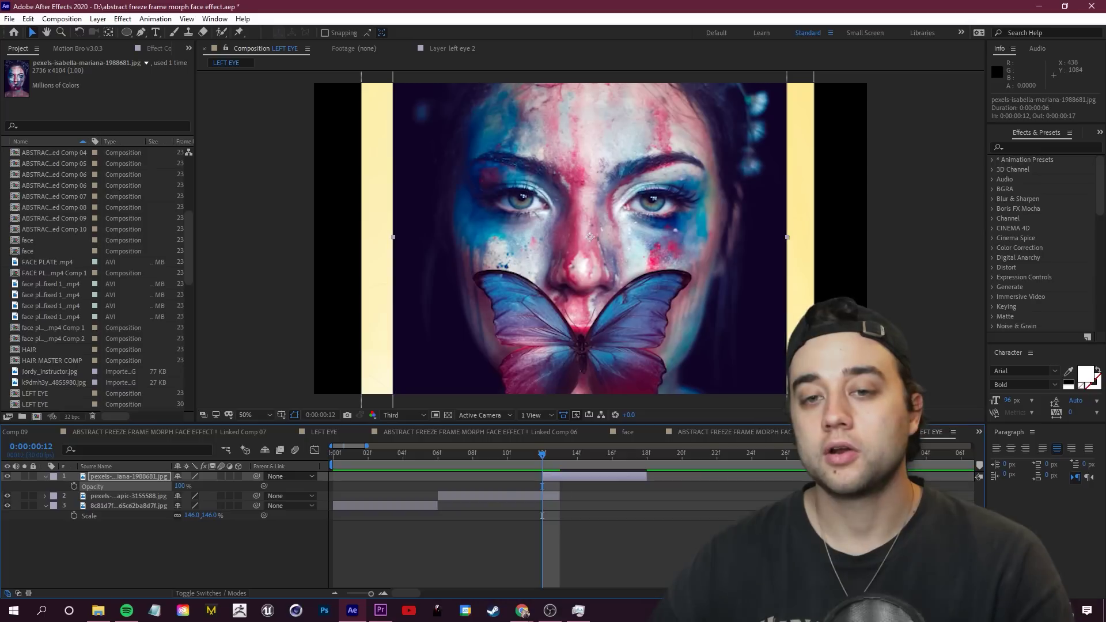
{"action": "left_click_drag", "start_coordinate": [559, 496], "coordinate": [537, 498]}
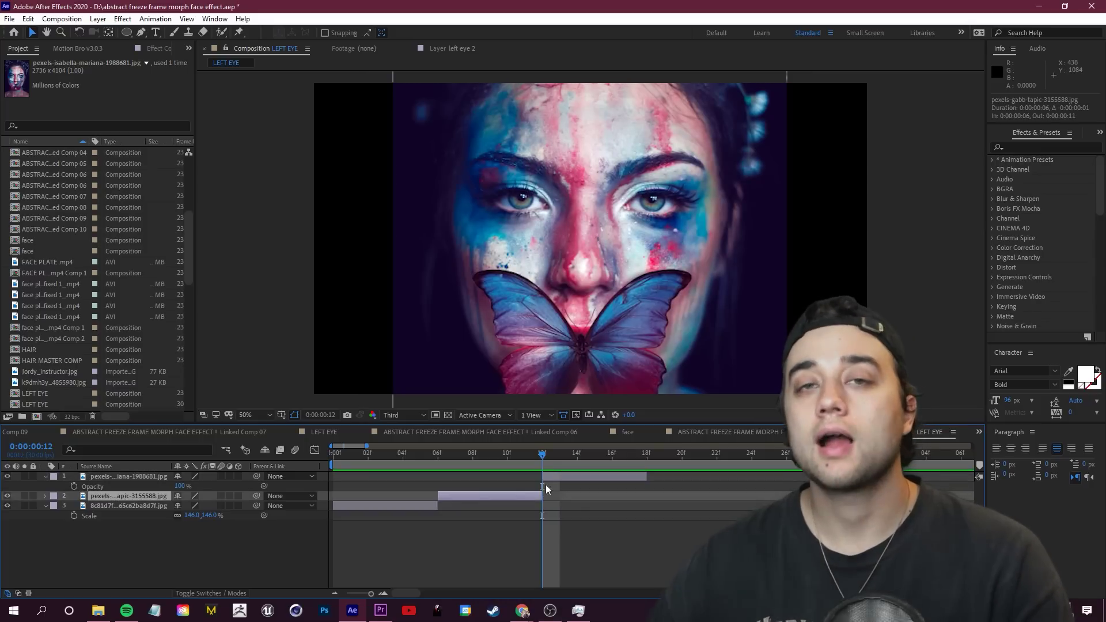
Add portraits 2128807 and 614810 as back-to-back layers after the painted portrait, make all five equally long, and play from the start.
{"action": "left_click", "coordinate": [108, 613]}
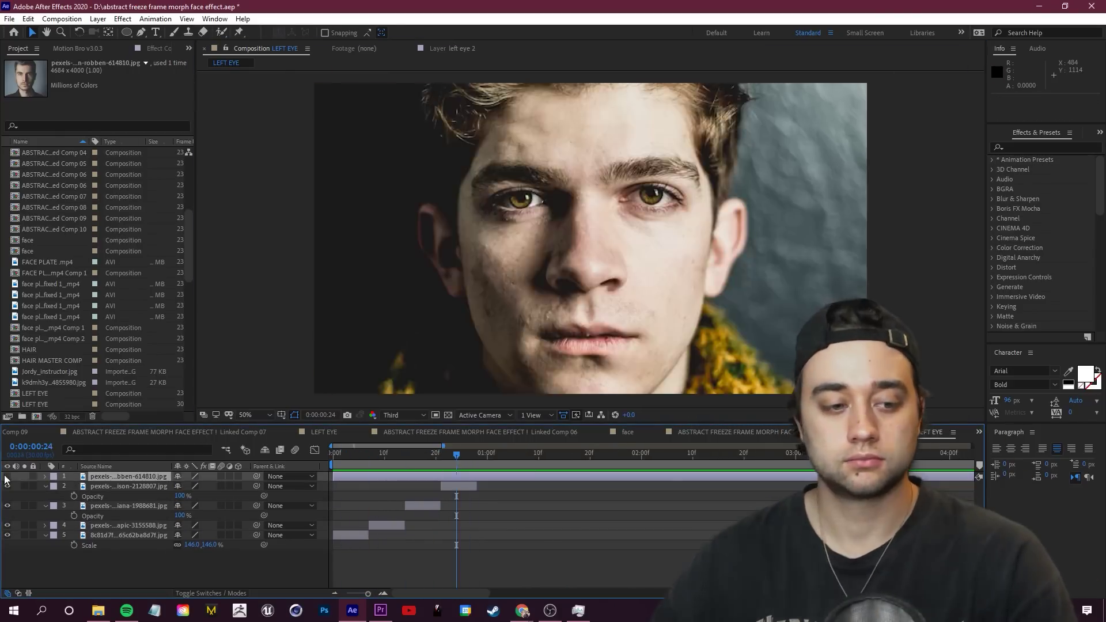
{"action": "left_click_drag", "start_coordinate": [456, 456], "coordinate": [525, 456]}
{"action": "key", "text": "Home"}
{"action": "key", "text": "space"}
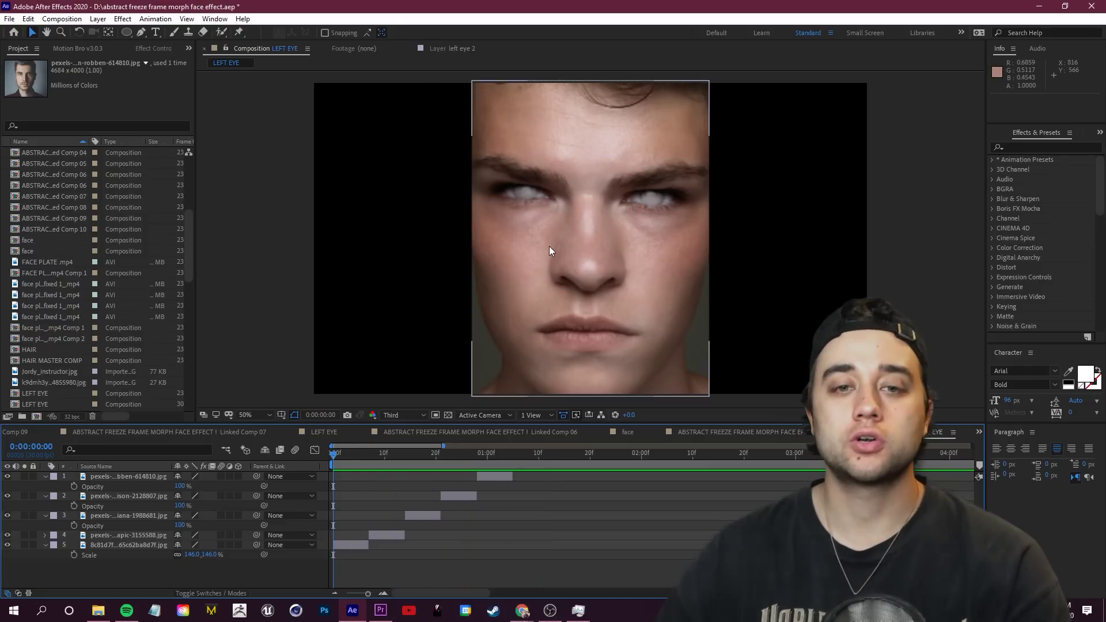
Play the LEFT EYE composition from the start to check the alternating portraits, then return to the first frame.
{"action": "key", "text": "space"}
{"action": "key", "text": "space"}
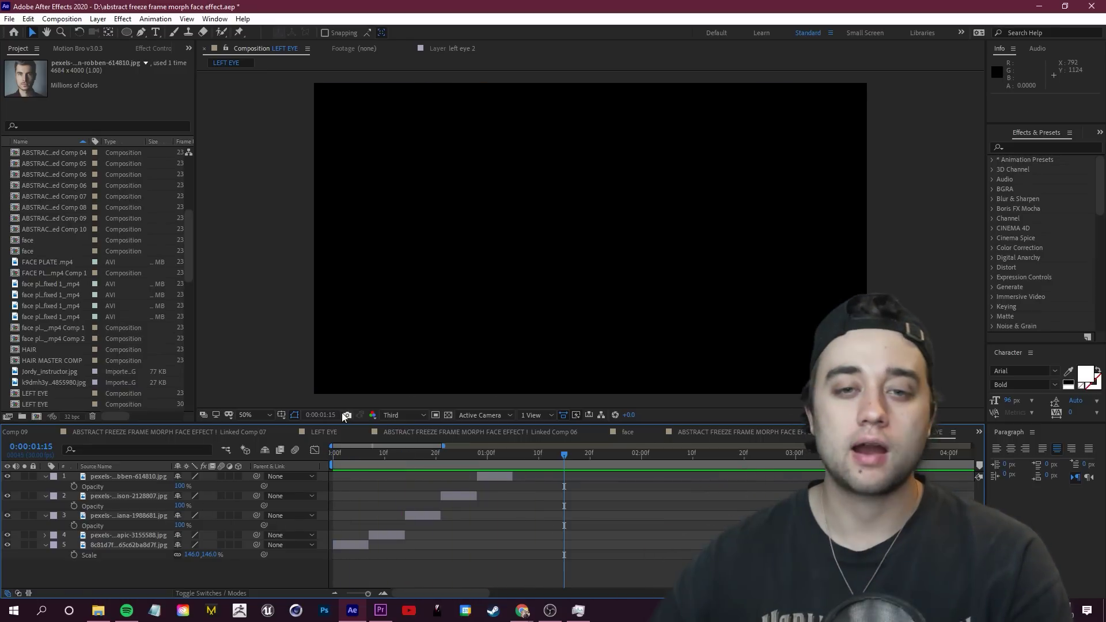
{"action": "key", "text": "space"}
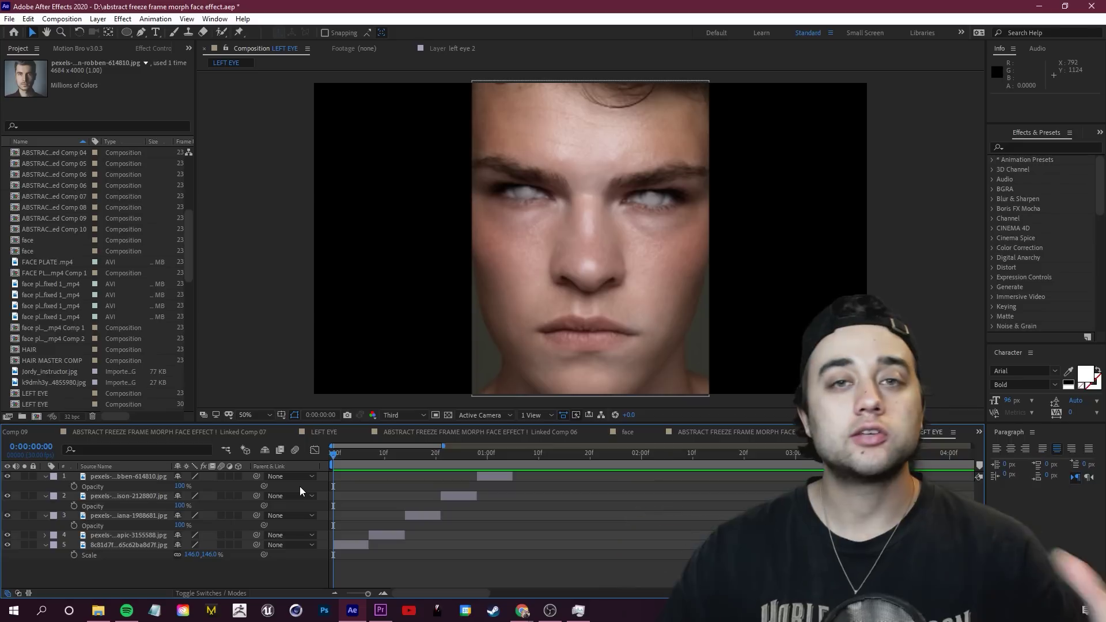
Open Linked Comp 10 with the tracked head footage and add the new LEFT EYE composition as its topmost layer, starting at frame 0.
{"action": "left_click", "coordinate": [764, 434]}
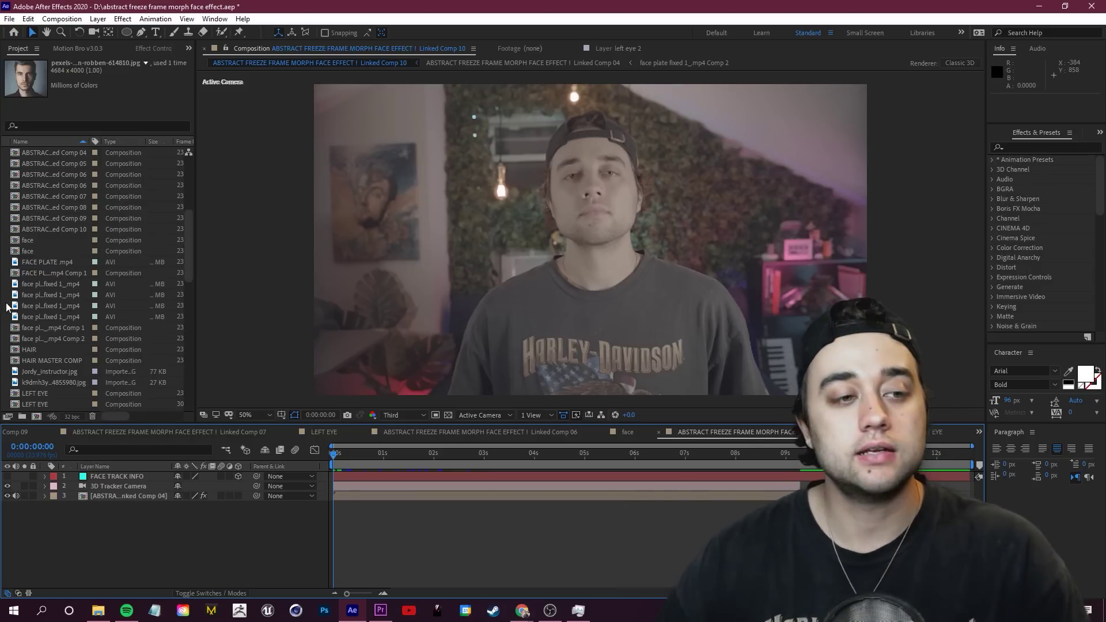
{"action": "scroll", "coordinate": [86, 298], "scroll_direction": "up", "scroll_amount": 5}
{"action": "scroll", "coordinate": [24, 339], "scroll_direction": "down", "scroll_amount": 18}
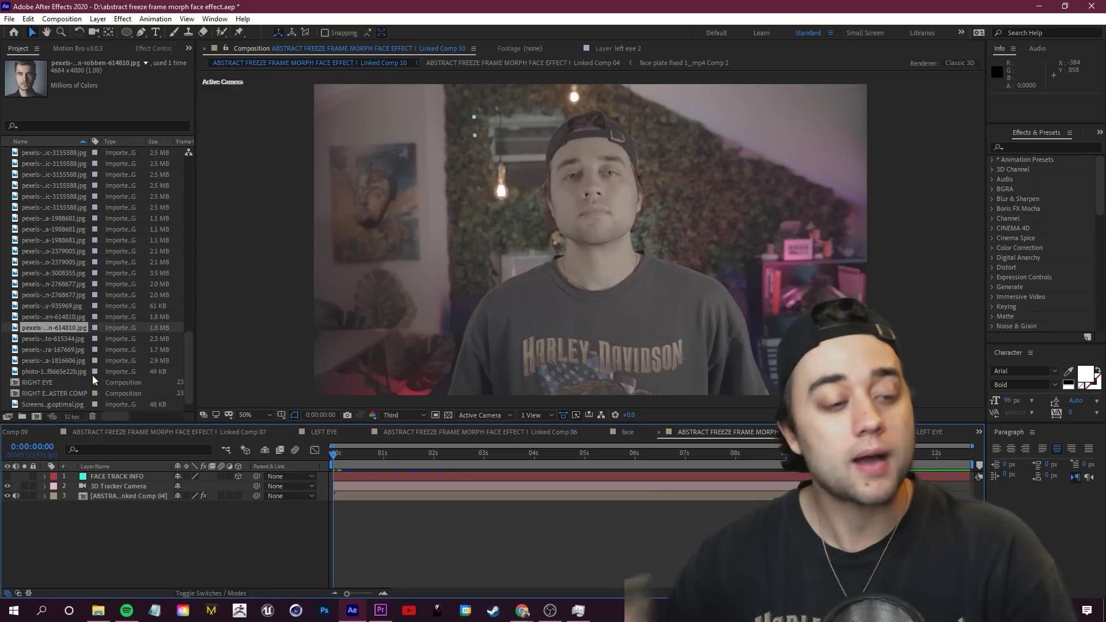
{"action": "scroll", "coordinate": [68, 354], "scroll_direction": "down", "scroll_amount": 1}
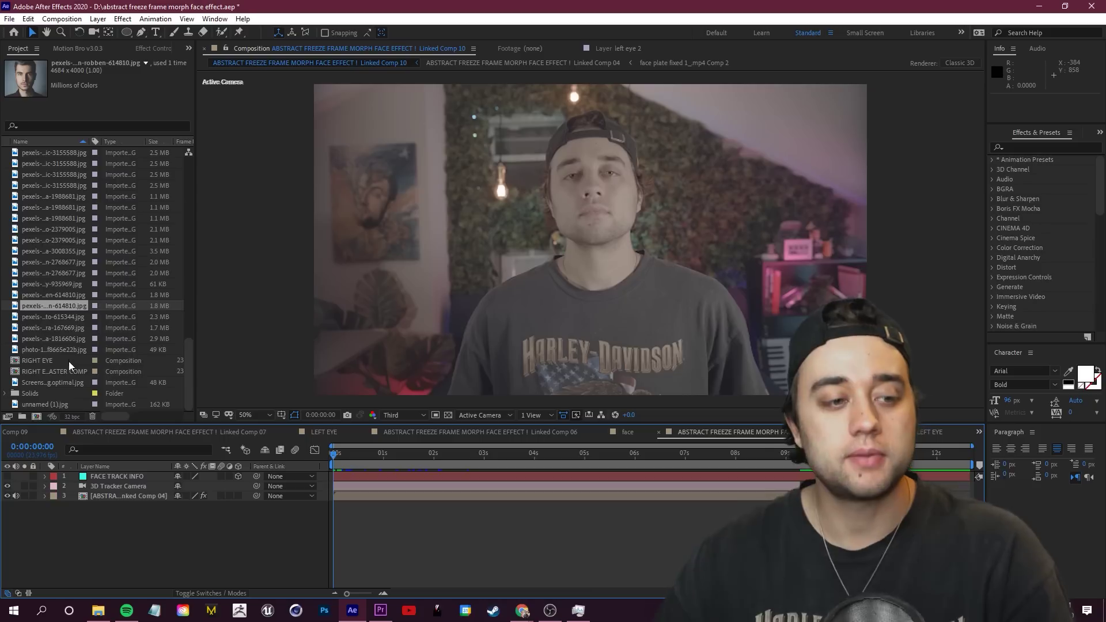
{"action": "left_click_drag", "start_coordinate": [55, 251], "coordinate": [115, 473]}
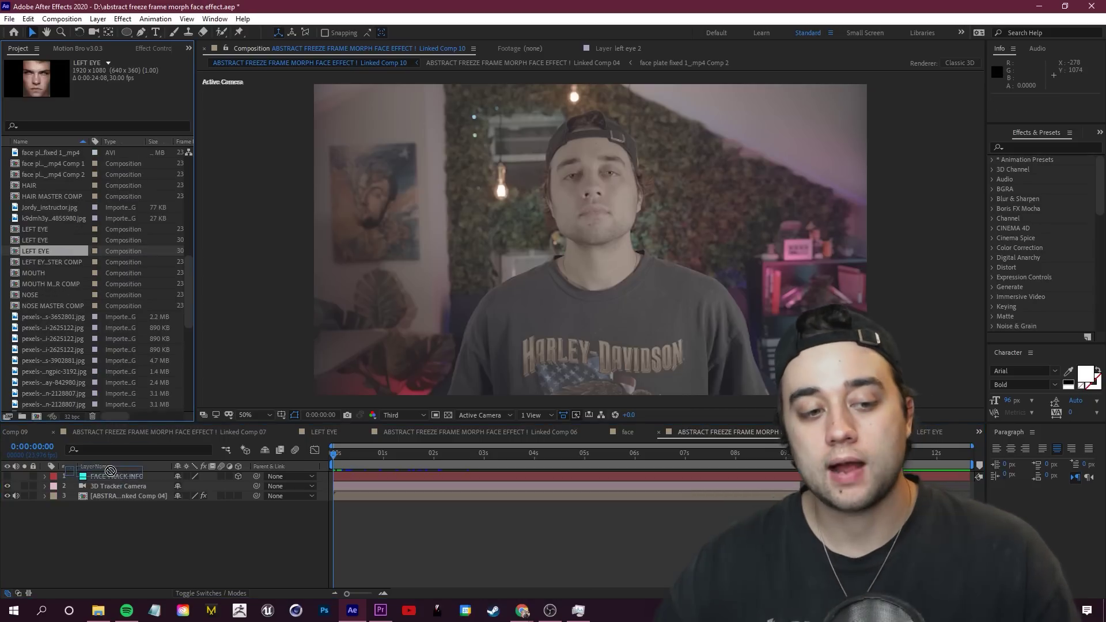
{"action": "left_click", "coordinate": [353, 458]}
{"action": "key", "text": "Home"}
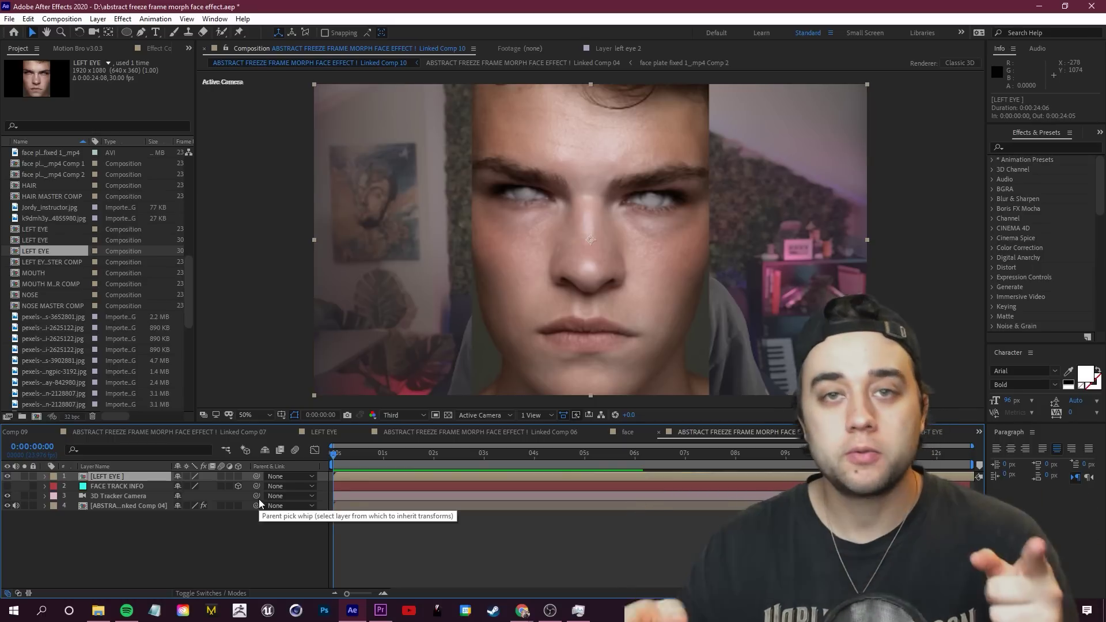
Turn the LEFT EYE layer into a 3D layer, like FACE TRACK INFO.
{"action": "left_click", "coordinate": [124, 489]}
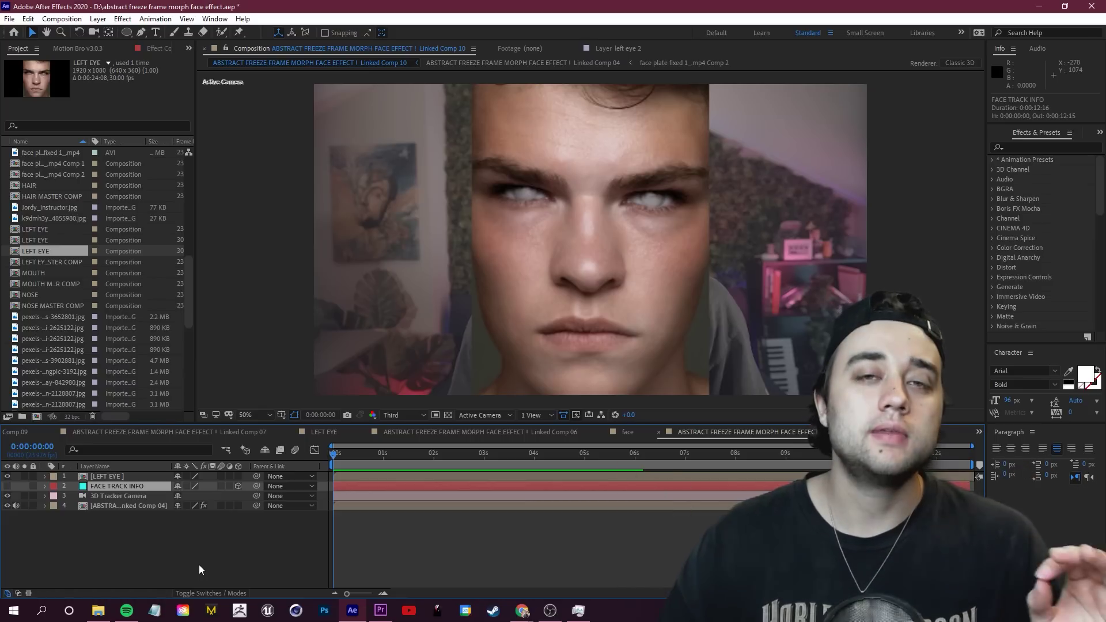
{"action": "left_click", "coordinate": [212, 545]}
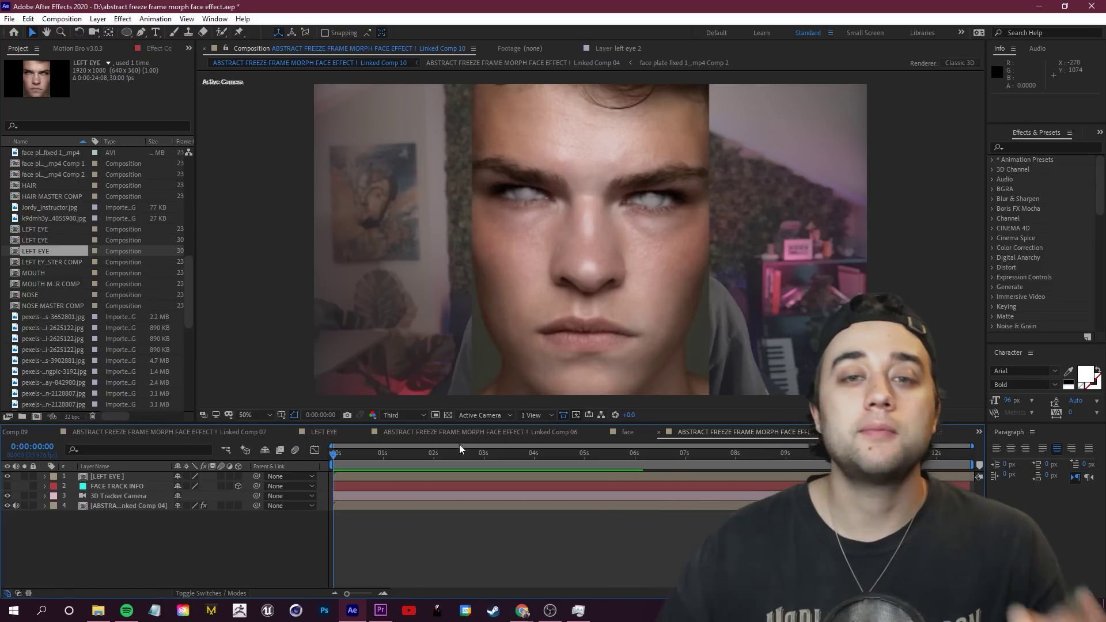
{"action": "left_click", "coordinate": [98, 485]}
{"action": "left_click", "coordinate": [99, 476]}
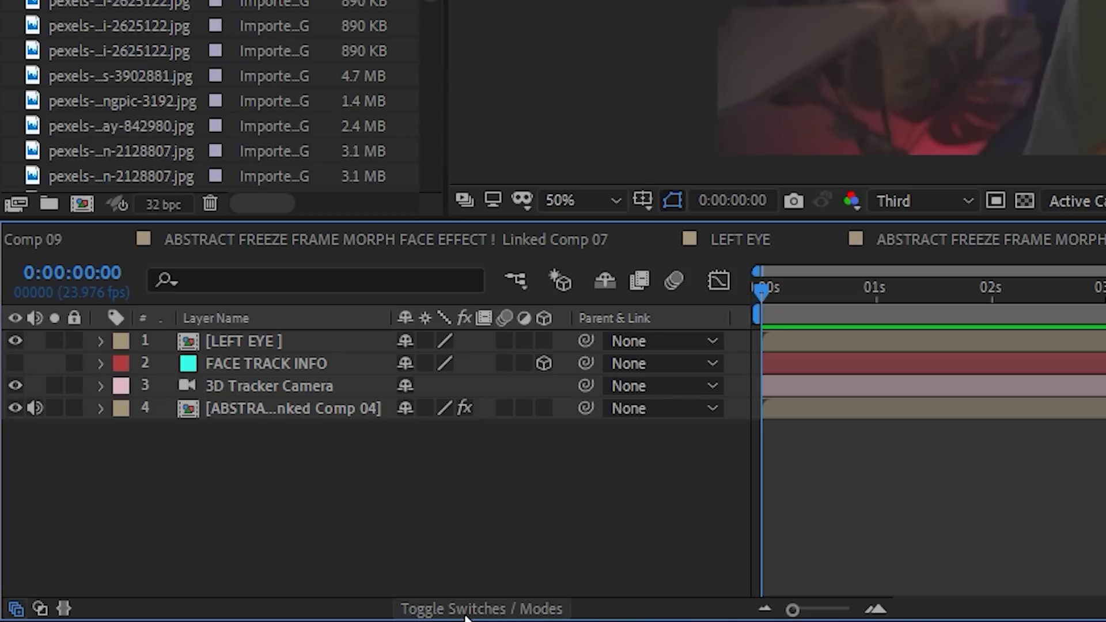
{"action": "left_click", "coordinate": [465, 610]}
{"action": "left_click", "coordinate": [468, 609]}
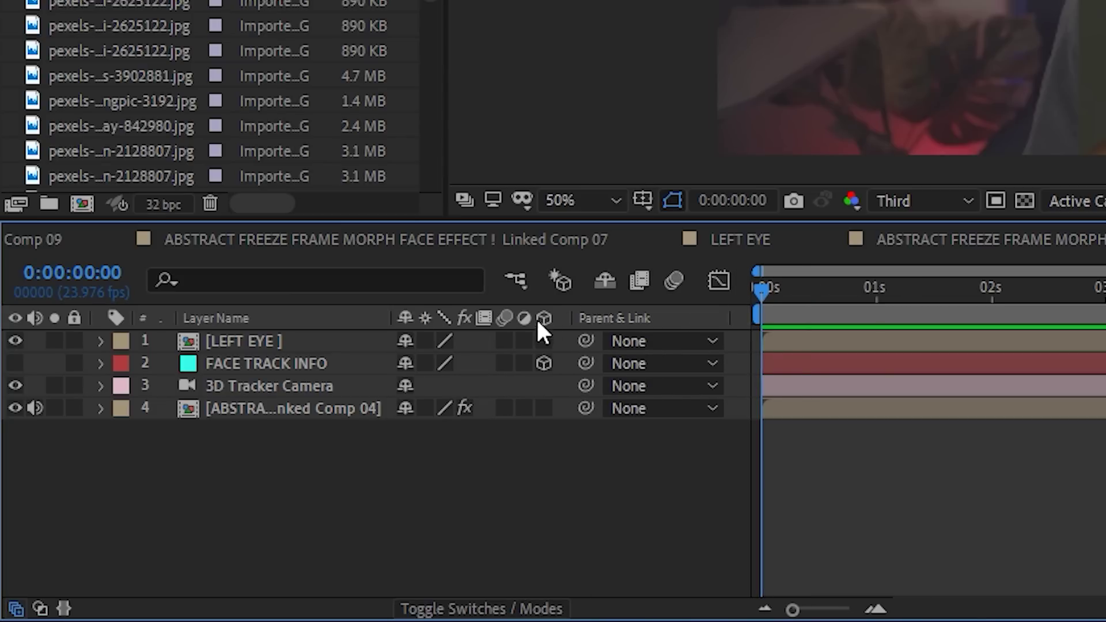
{"action": "left_click", "coordinate": [244, 363]}
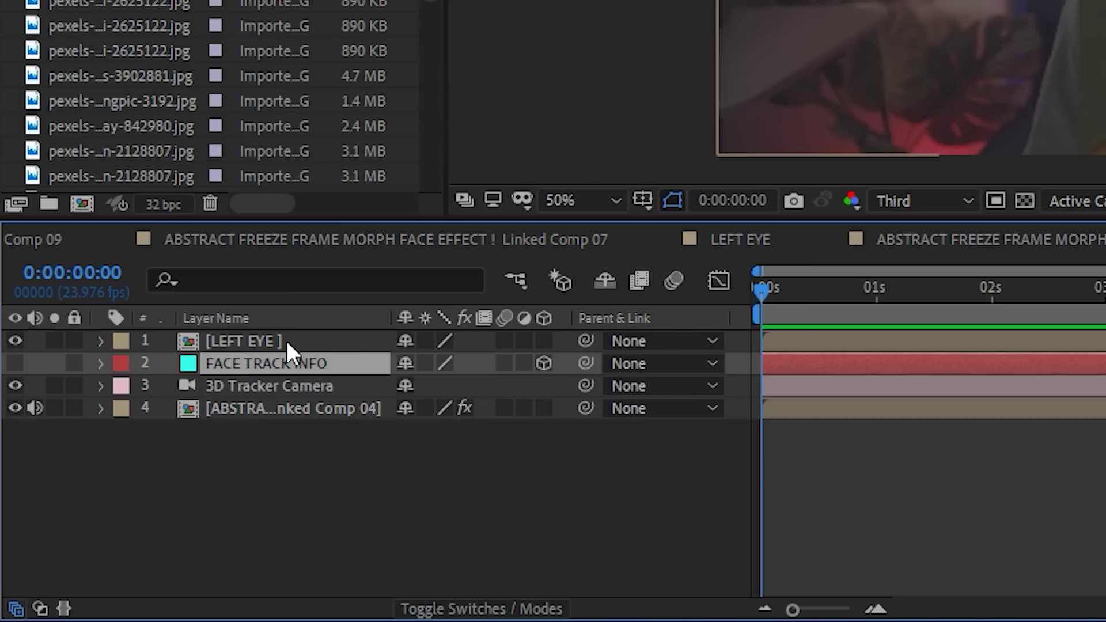
{"action": "left_click", "coordinate": [252, 339]}
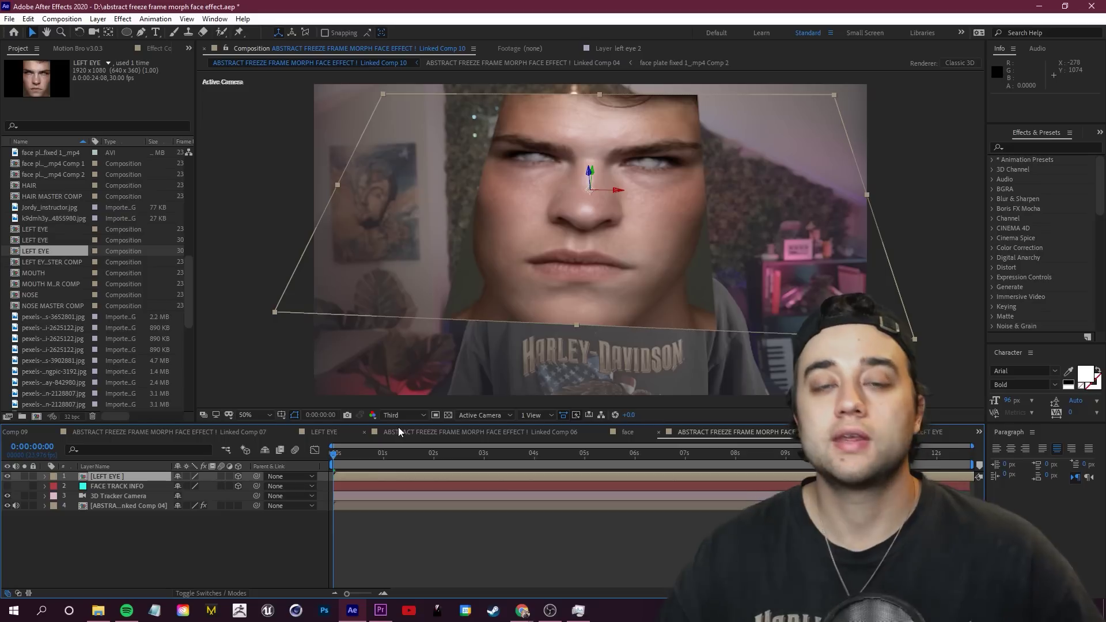
Play the tracked composition to check the 3D LEFT EYE layer over the head footage, and return to the start.
{"action": "key", "text": "space"}
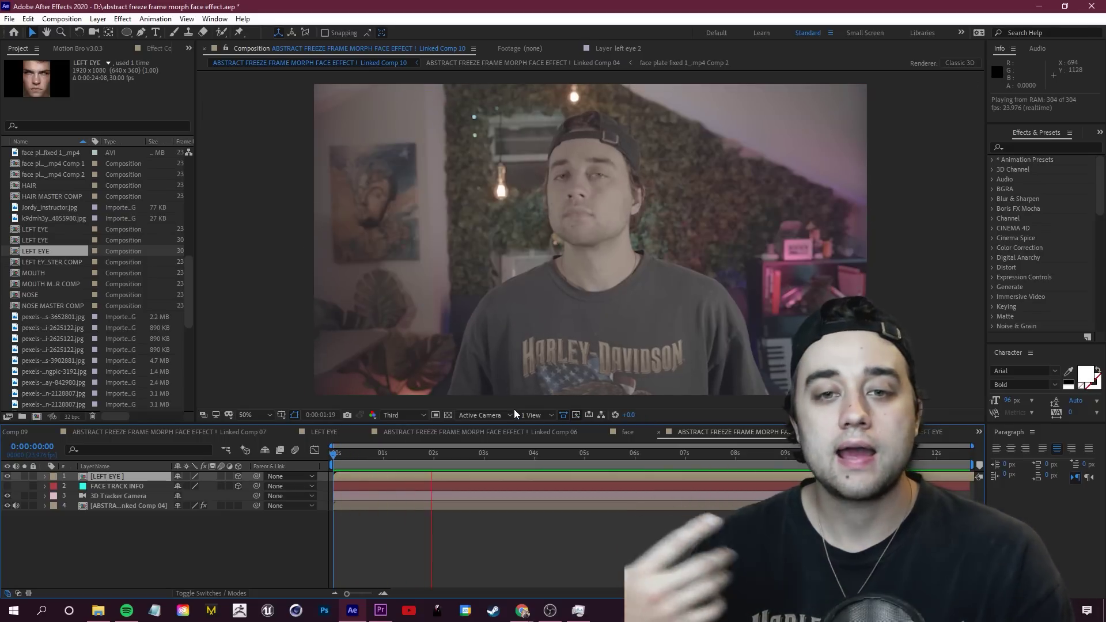
{"action": "key", "text": "space"}
{"action": "key", "text": "Home"}
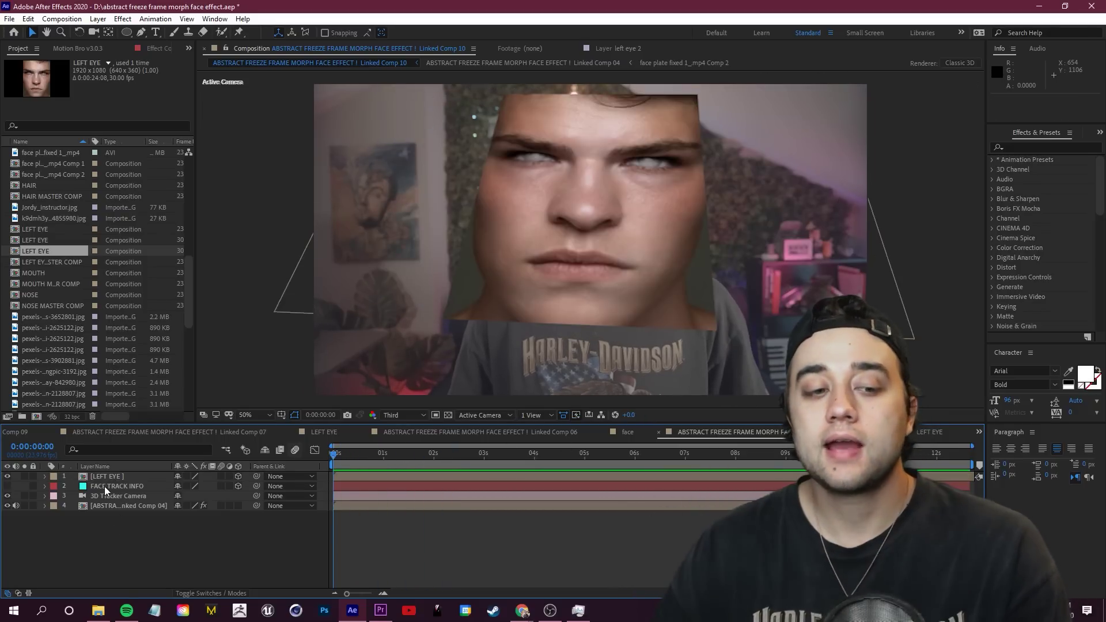
Parent the LEFT EYE layer to FACE TRACK INFO.
{"action": "left_click", "coordinate": [129, 486]}
{"action": "left_click", "coordinate": [123, 476]}
{"action": "left_click", "coordinate": [210, 528]}
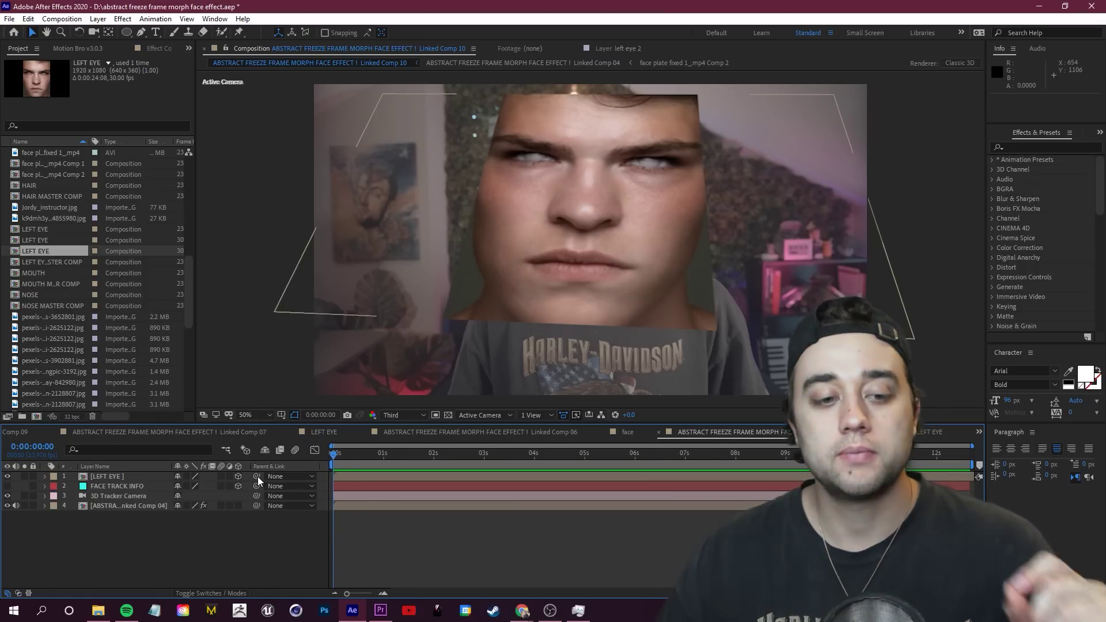
{"action": "left_click_drag", "start_coordinate": [255, 478], "coordinate": [313, 324]}
{"action": "left_click_drag", "start_coordinate": [162, 526], "coordinate": [106, 489]}
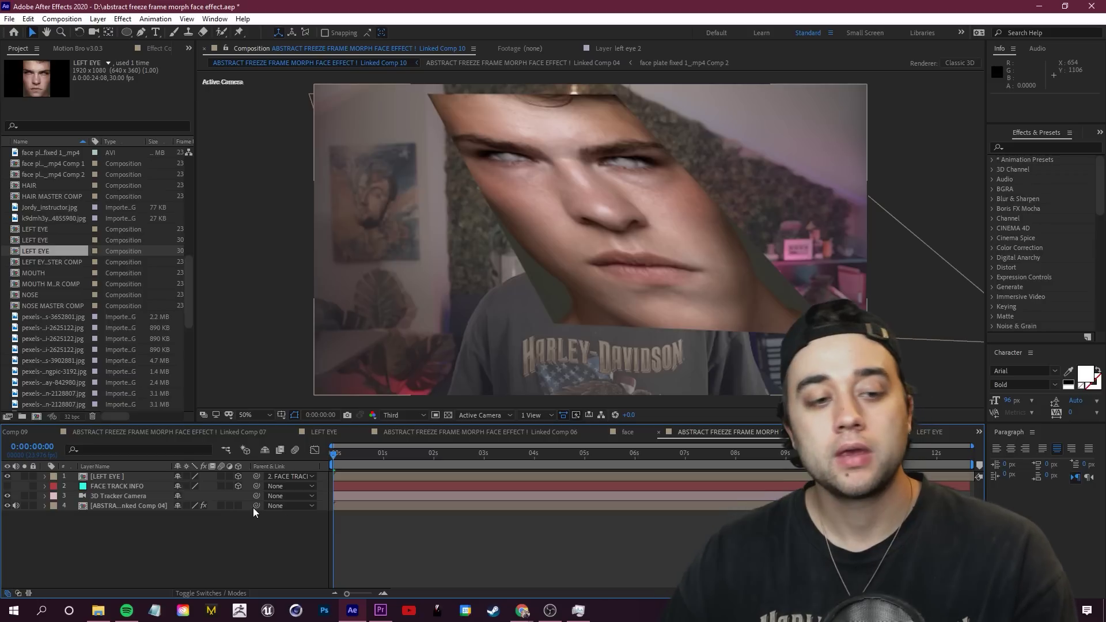
Reset the LEFT EYE layer's transform properties, collapse the layer, and move the current time to frame 2.
{"action": "left_click", "coordinate": [45, 477]}
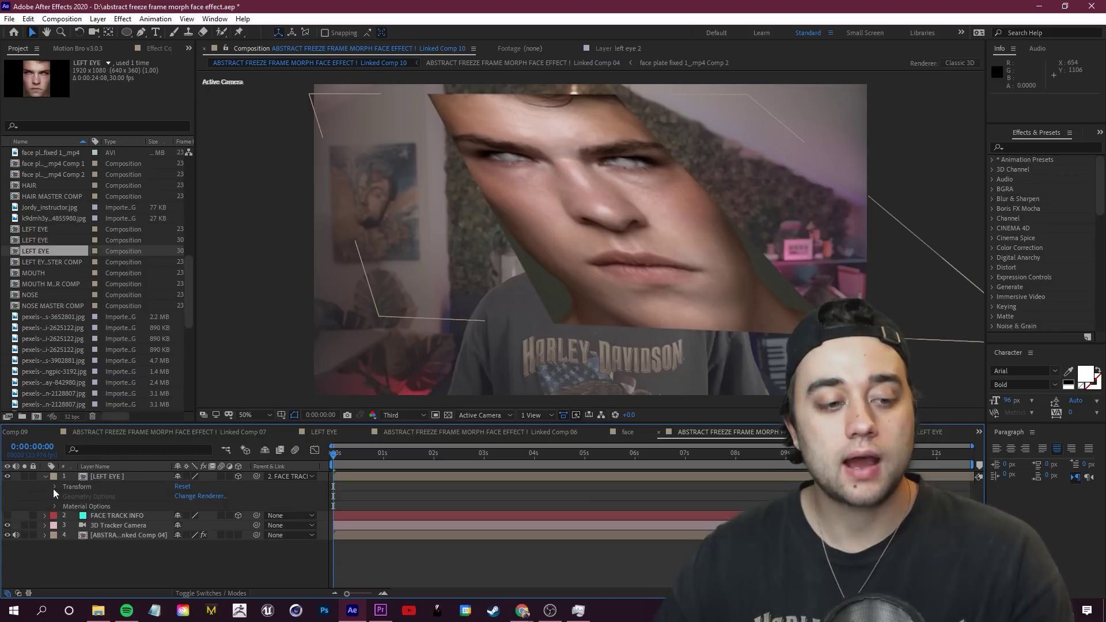
{"action": "left_click", "coordinate": [55, 487]}
{"action": "left_click", "coordinate": [183, 488]}
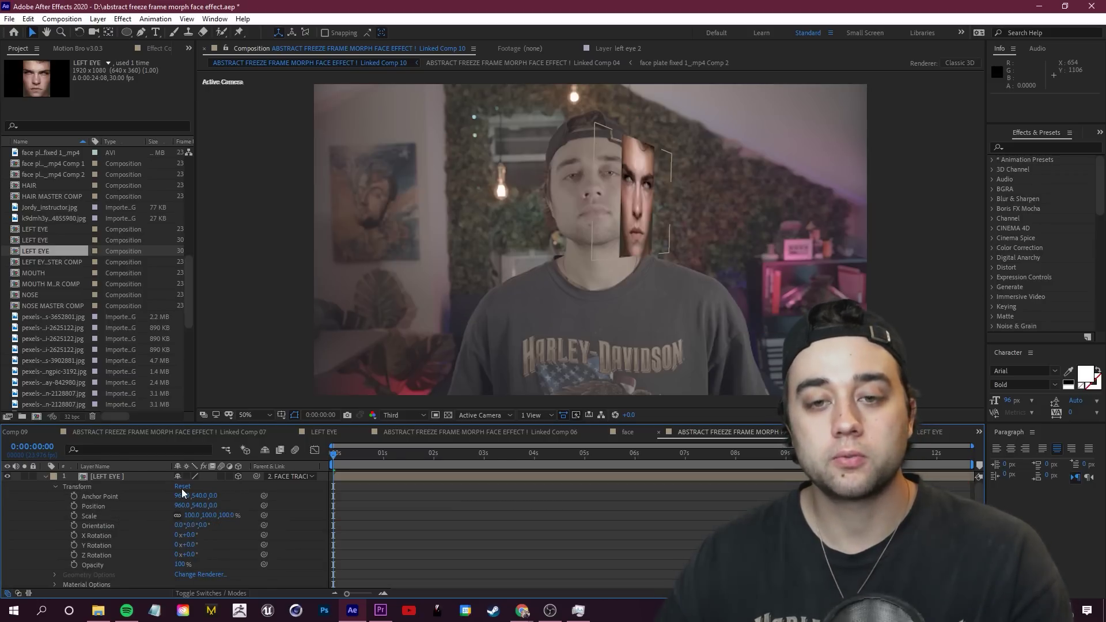
{"action": "left_click", "coordinate": [45, 477]}
{"action": "mouse_move", "coordinate": [334, 455]}
{"action": "left_mouse_down"}
{"action": "mouse_move", "coordinate": [389, 461]}
{"action": "mouse_move", "coordinate": [346, 473]}
{"action": "mouse_move", "coordinate": [336, 466]}
{"action": "left_mouse_up"}
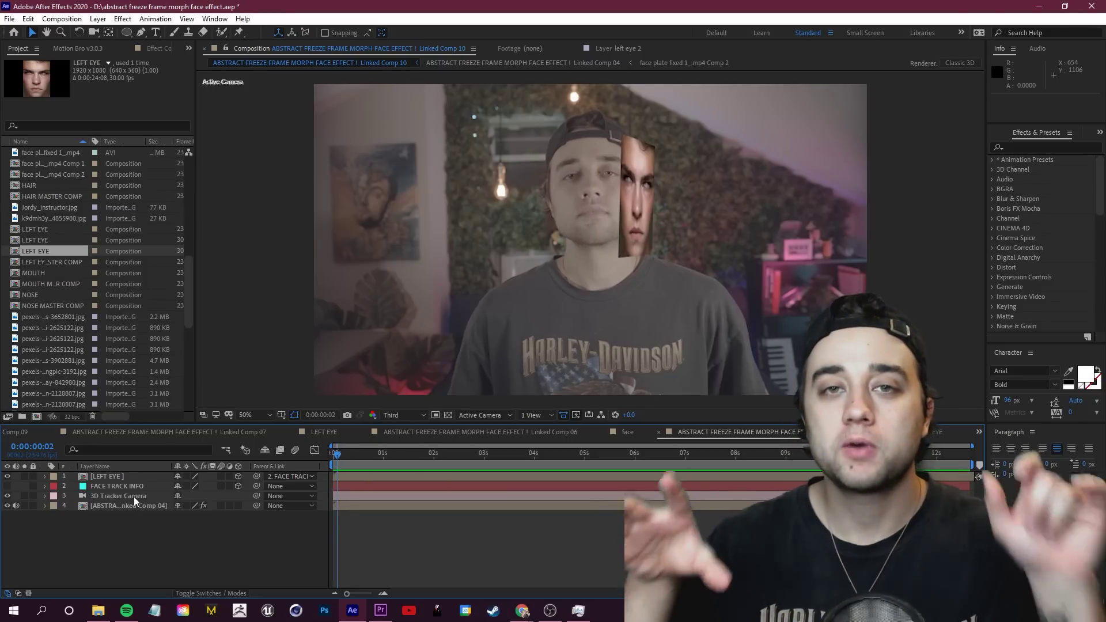
Delete the FACE TRACK INFO layer and display the 3D Camera Tracker's track points on the Linked Comp 04 footage layer.
{"action": "left_click", "coordinate": [118, 486]}
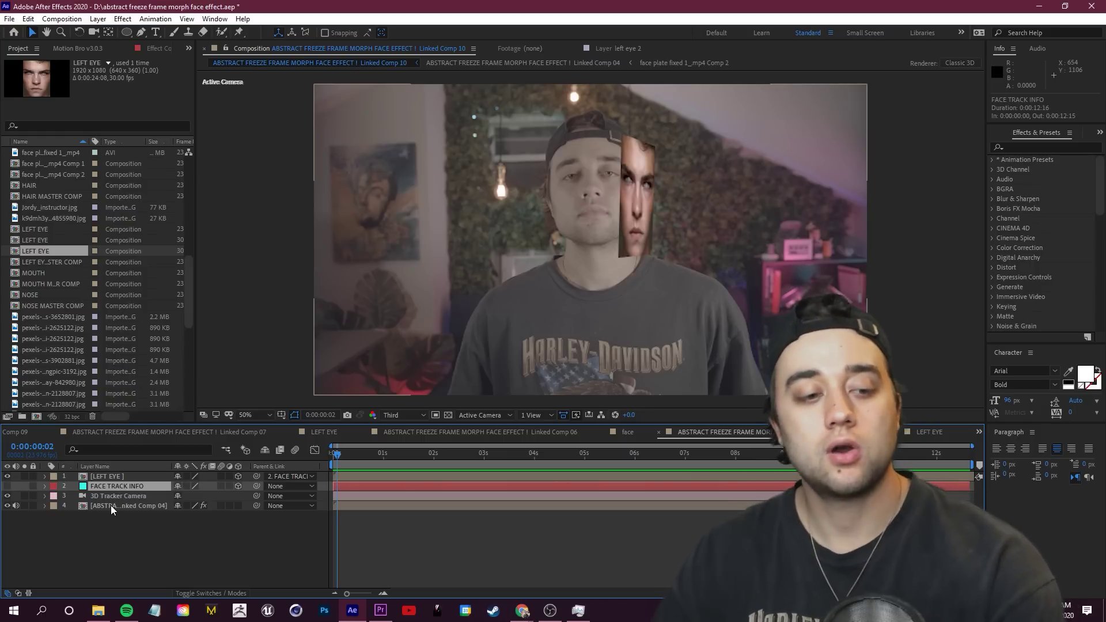
{"action": "key", "text": "Delete"}
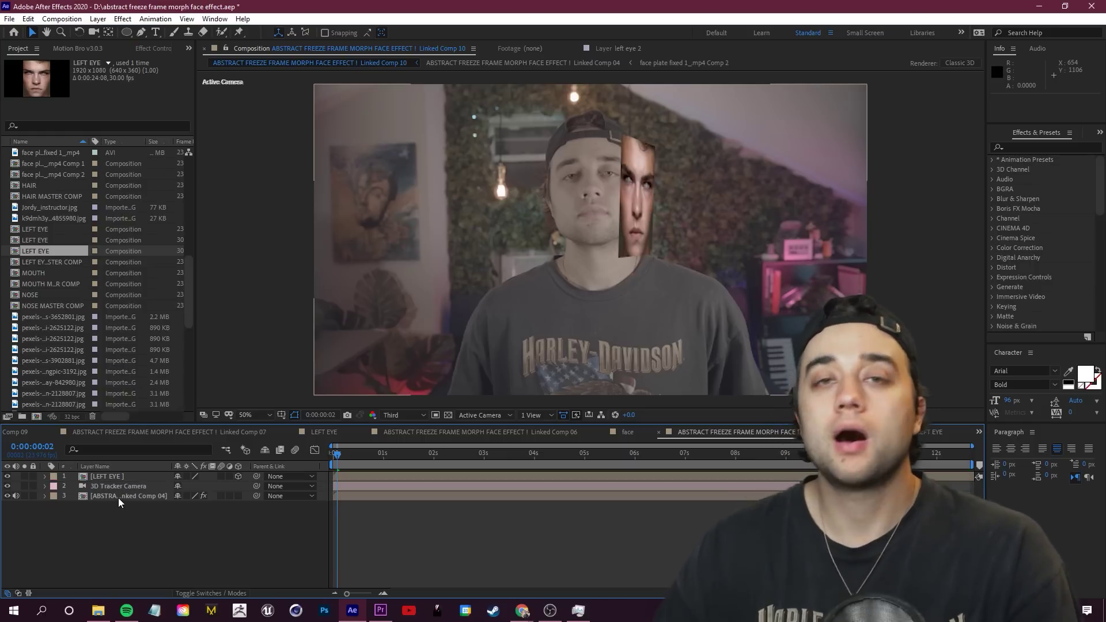
{"action": "left_click", "coordinate": [119, 498]}
{"action": "left_click", "coordinate": [152, 48]}
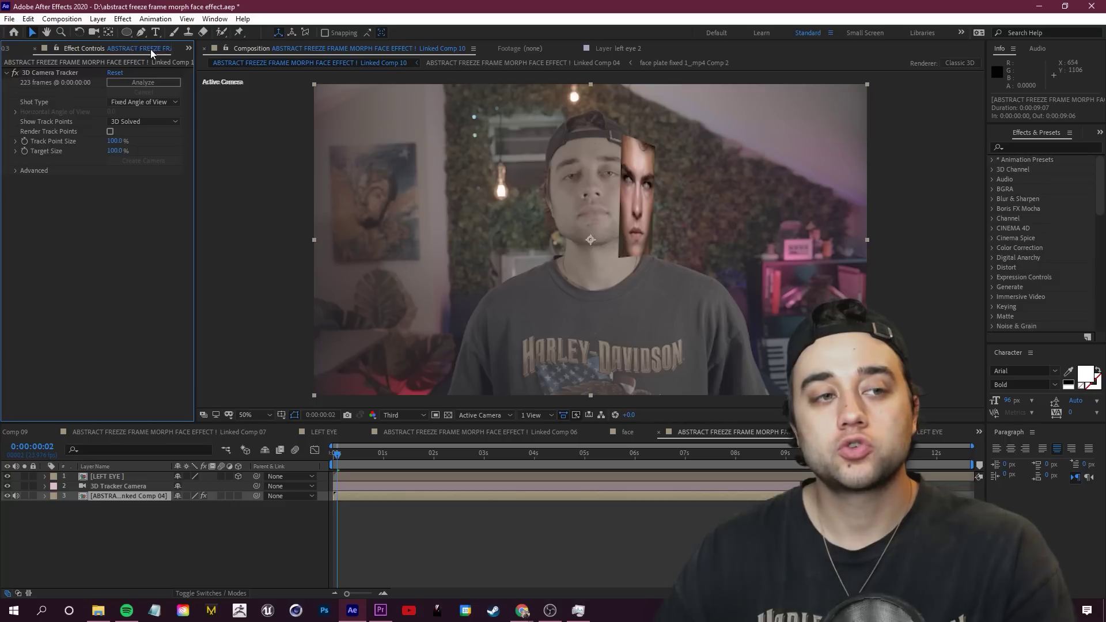
{"action": "left_click", "coordinate": [55, 71]}
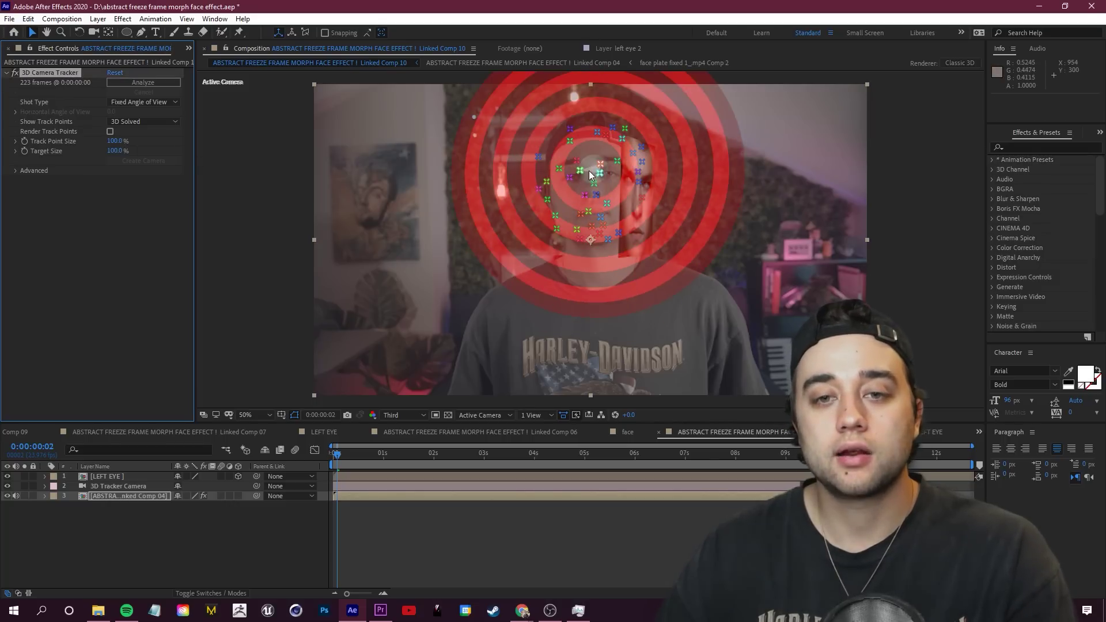
With LEFT EYE hidden, create a solid from the track points at the middle of the face, scale it to about 52%, and preview it.
{"action": "left_click", "coordinate": [7, 477]}
{"action": "right_click", "coordinate": [594, 167]}
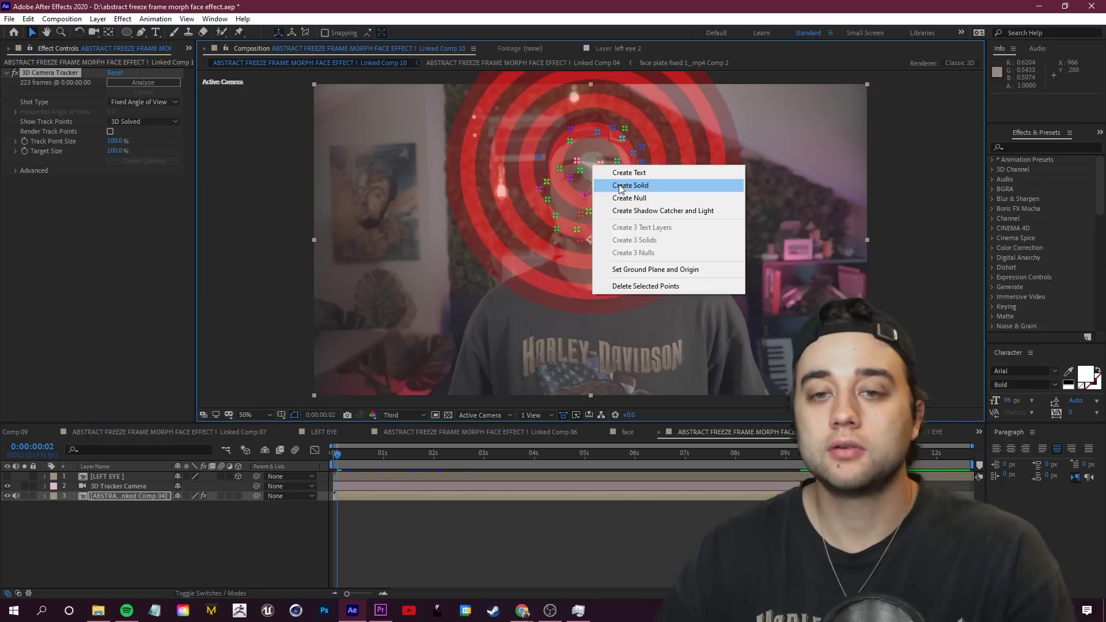
{"action": "left_click", "coordinate": [613, 184]}
{"action": "left_click", "coordinate": [115, 477]}
{"action": "left_click_drag", "start_coordinate": [754, 314], "coordinate": [679, 241]}
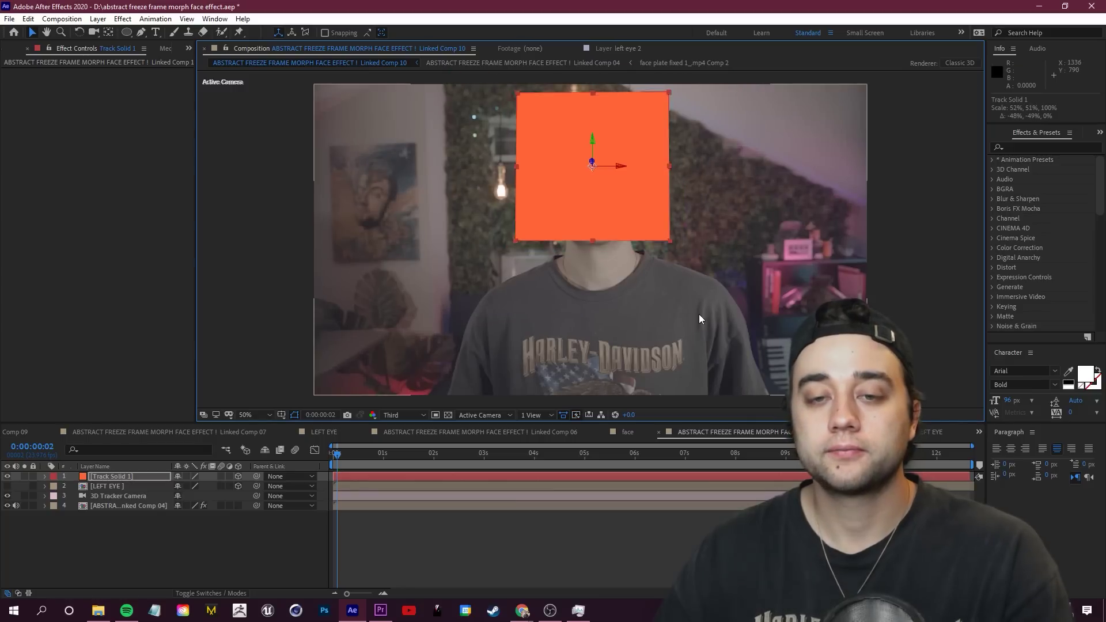
{"action": "key", "text": "space"}
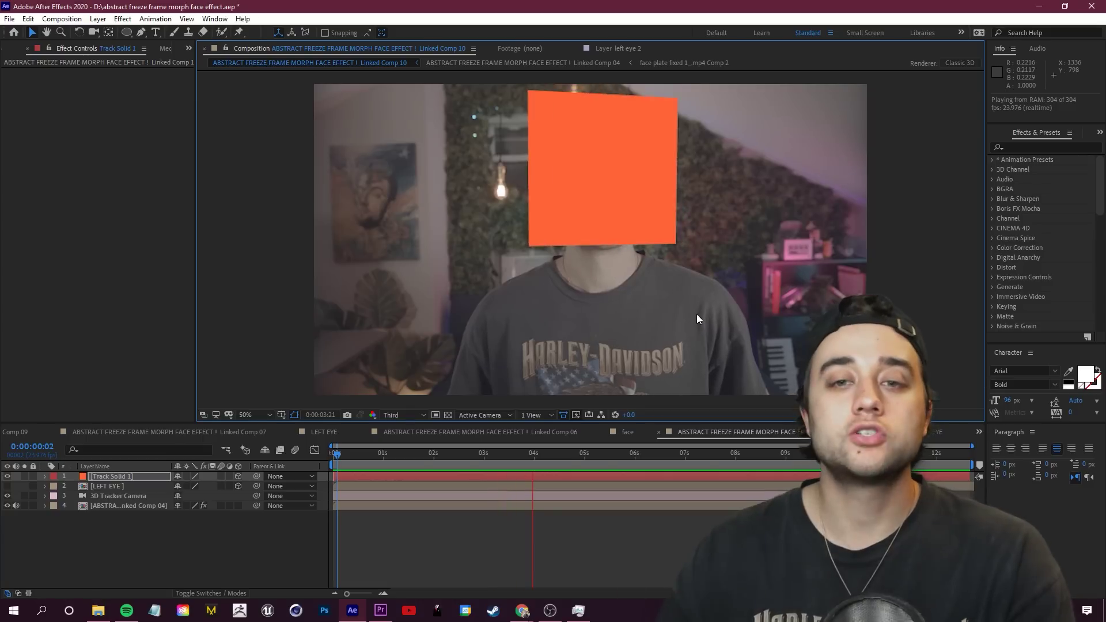
{"action": "key", "text": "space"}
Parent the LEFT EYE layer to the new track solid.
{"action": "left_click", "coordinate": [119, 496]}
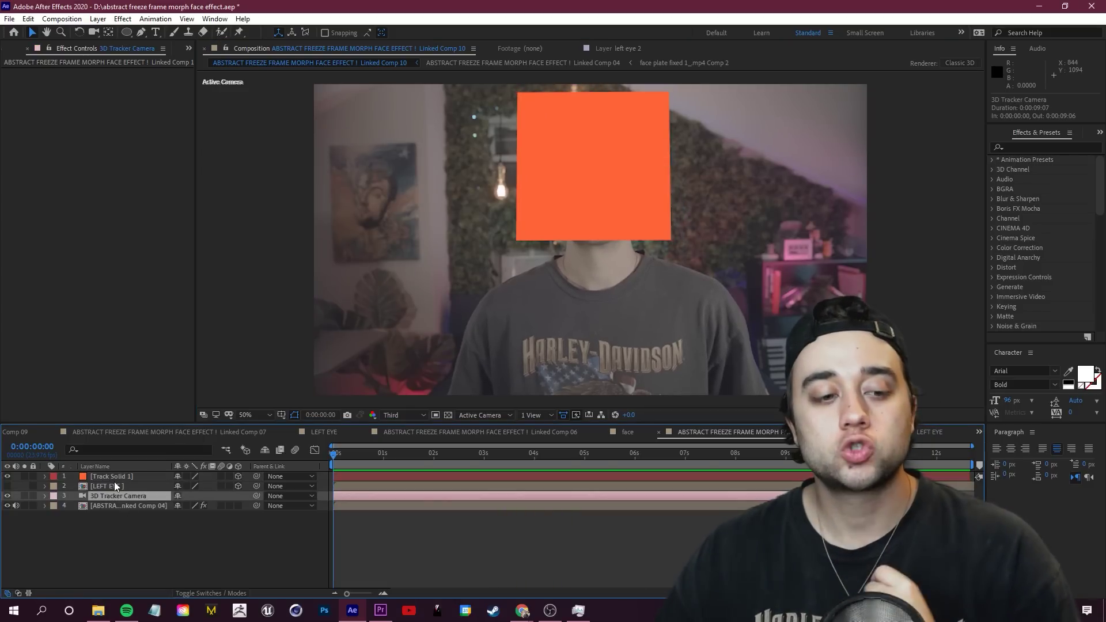
{"action": "left_click", "coordinate": [115, 487]}
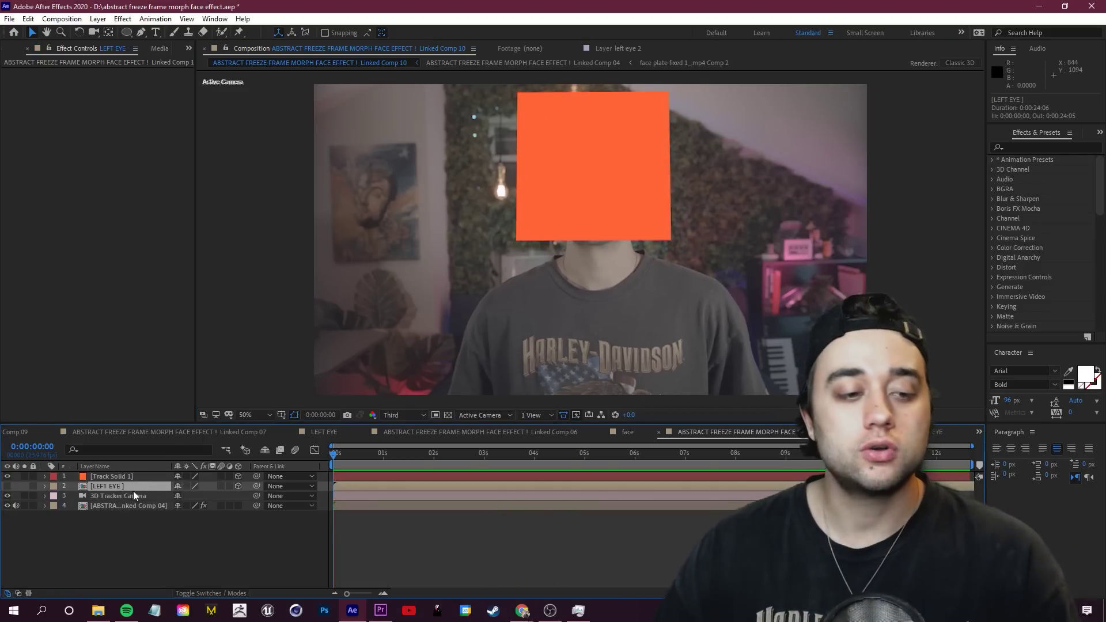
{"action": "left_click_drag", "start_coordinate": [254, 486], "coordinate": [138, 475]}
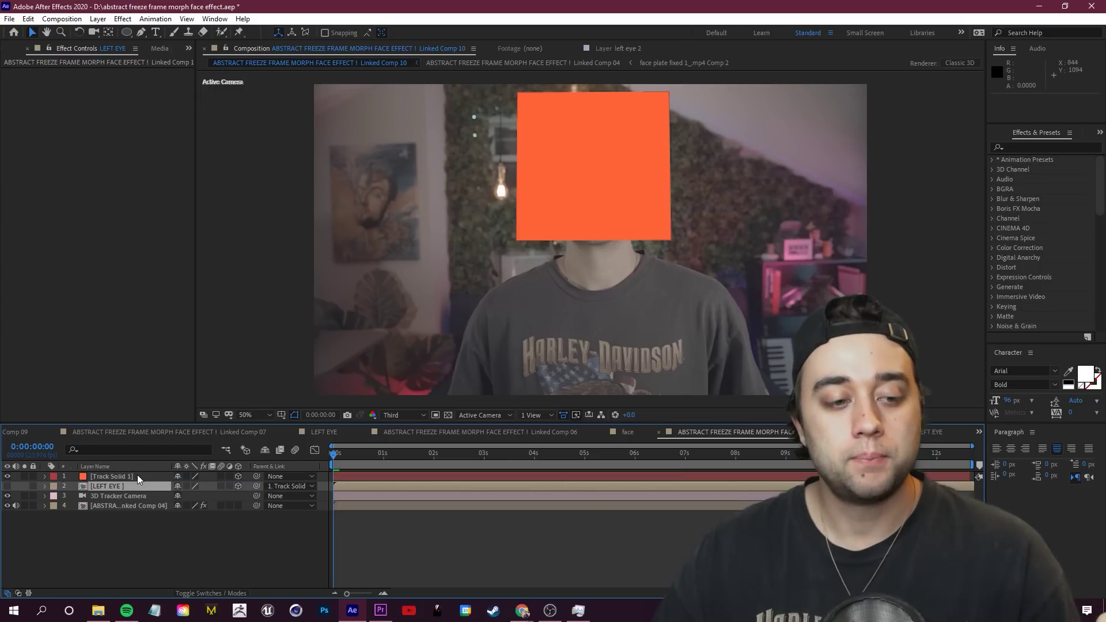
Rename the track solid as "face track".
{"action": "right_click", "coordinate": [130, 479]}
{"action": "left_click", "coordinate": [150, 455]}
{"action": "type", "text": "fa"}
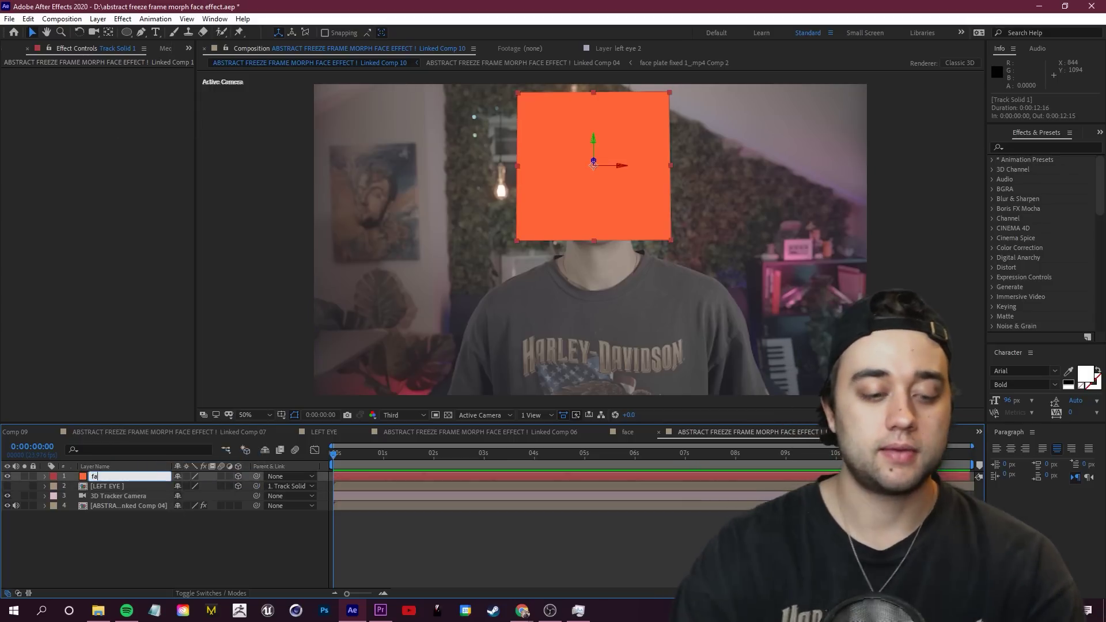
{"action": "type", "text": "ce track"}
{"action": "key", "text": "Return"}
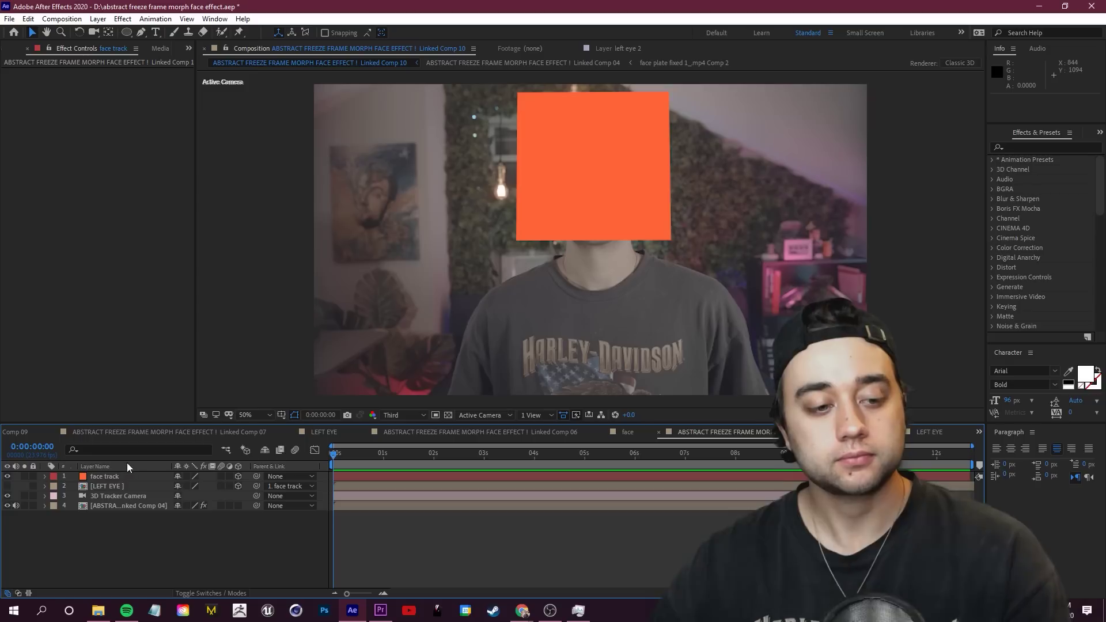
Hide the face track solid and make the LEFT EYE layer visible again.
{"action": "left_click", "coordinate": [8, 476]}
{"action": "left_click", "coordinate": [115, 486]}
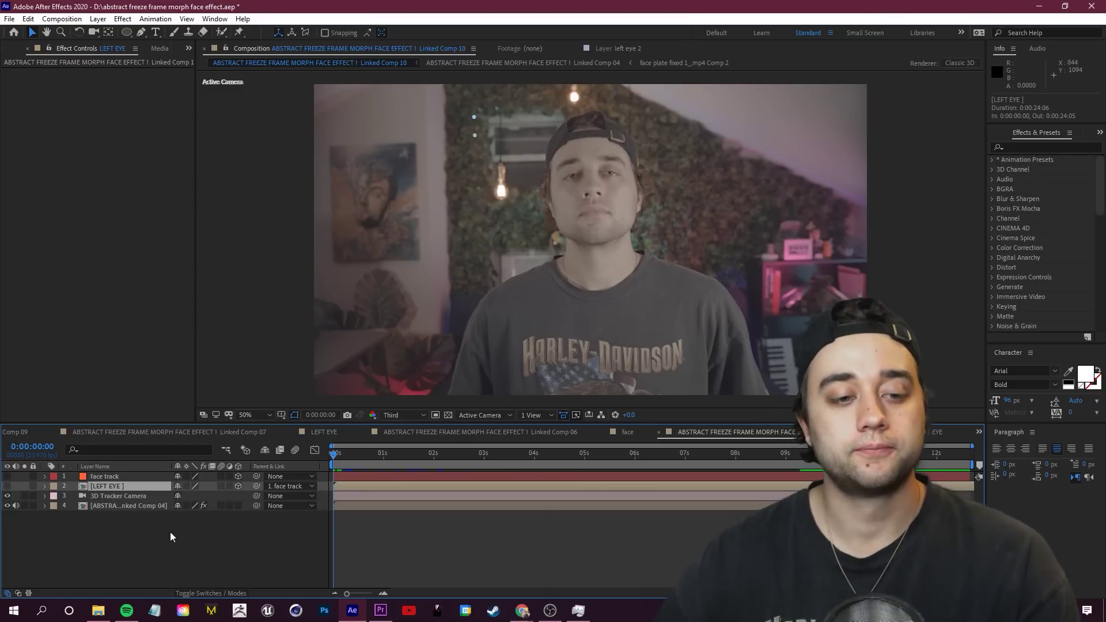
{"action": "left_click", "coordinate": [7, 477]}
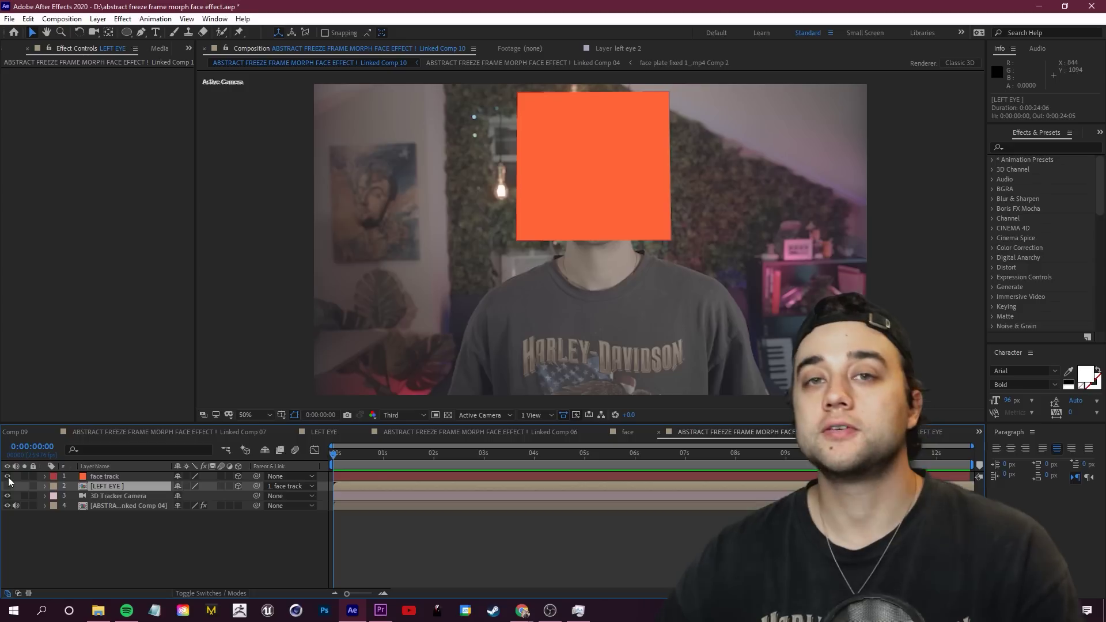
{"action": "left_click", "coordinate": [8, 477]}
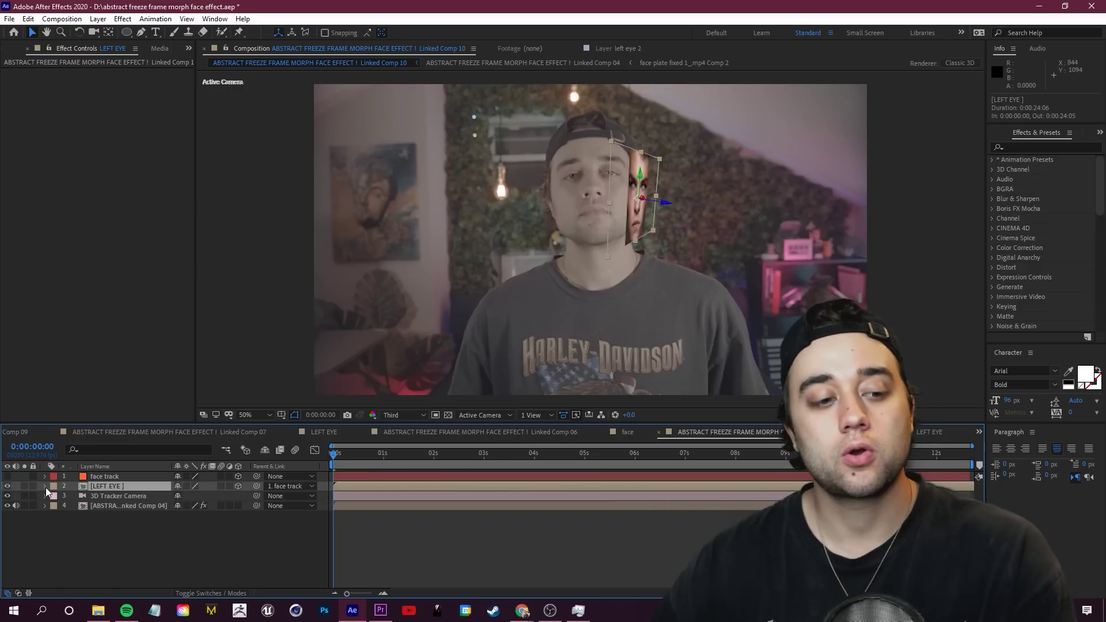
Reset the LEFT EYE layer's transform and preview how it follows the head turn, ending back at the first frame.
{"action": "left_click", "coordinate": [45, 487]}
{"action": "left_click", "coordinate": [182, 487]}
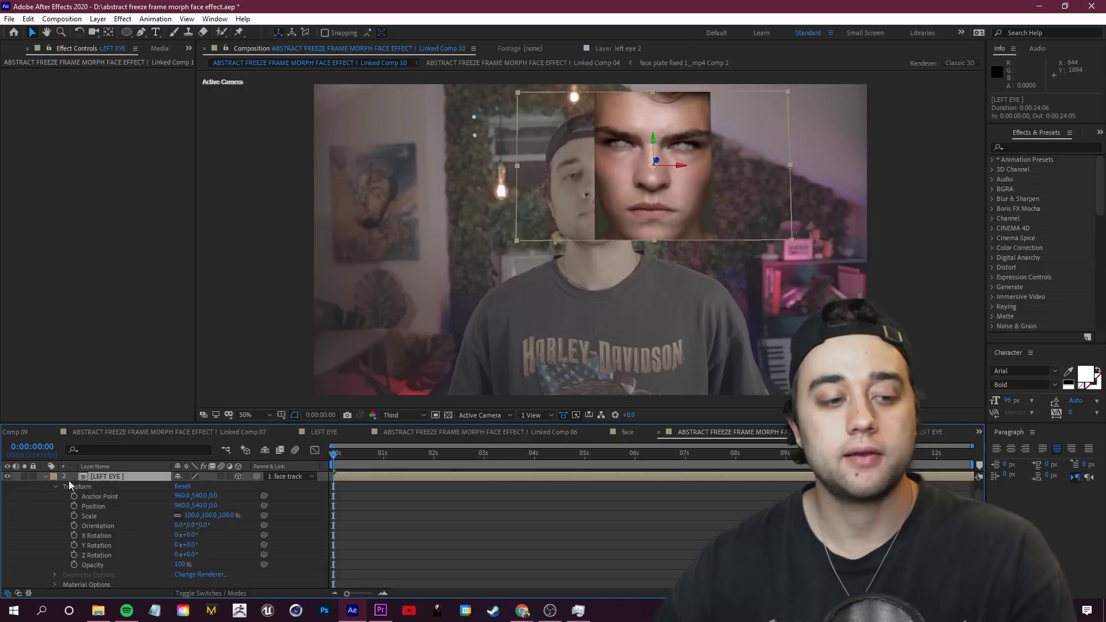
{"action": "left_click", "coordinate": [52, 487]}
{"action": "key", "text": "space"}
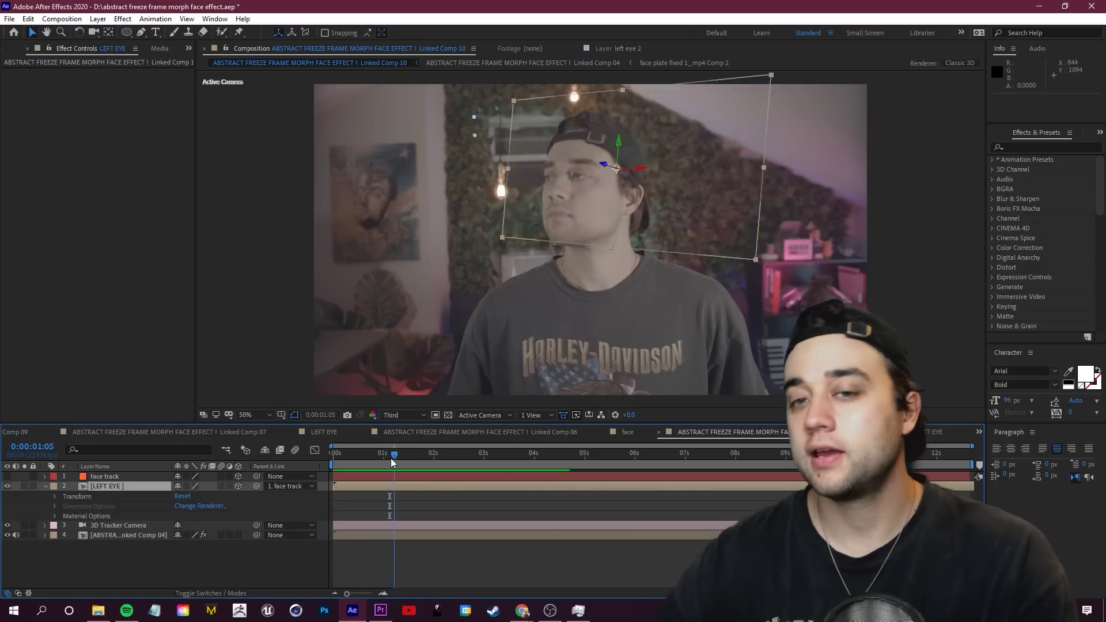
{"action": "left_click", "coordinate": [344, 462]}
{"action": "mouse_move", "coordinate": [343, 462]}
{"action": "left_mouse_down"}
{"action": "mouse_move", "coordinate": [385, 466]}
{"action": "mouse_move", "coordinate": [333, 465]}
{"action": "left_mouse_up"}
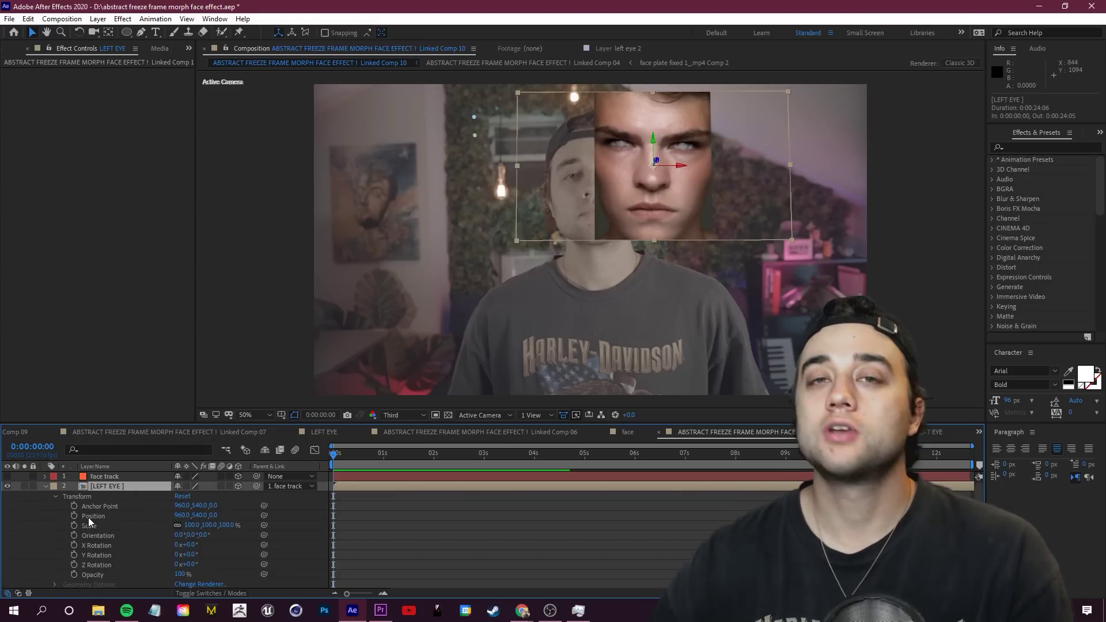
Set the LEFT EYE anchor point to 1286.0, 309.0 to lay the portrait over the face, and lower its opacity to 55%.
{"action": "left_click_drag", "start_coordinate": [183, 505], "coordinate": [470, 534]}
{"action": "left_click_drag", "start_coordinate": [207, 507], "coordinate": [54, 529]}
{"action": "left_click_drag", "start_coordinate": [186, 507], "coordinate": [157, 505]}
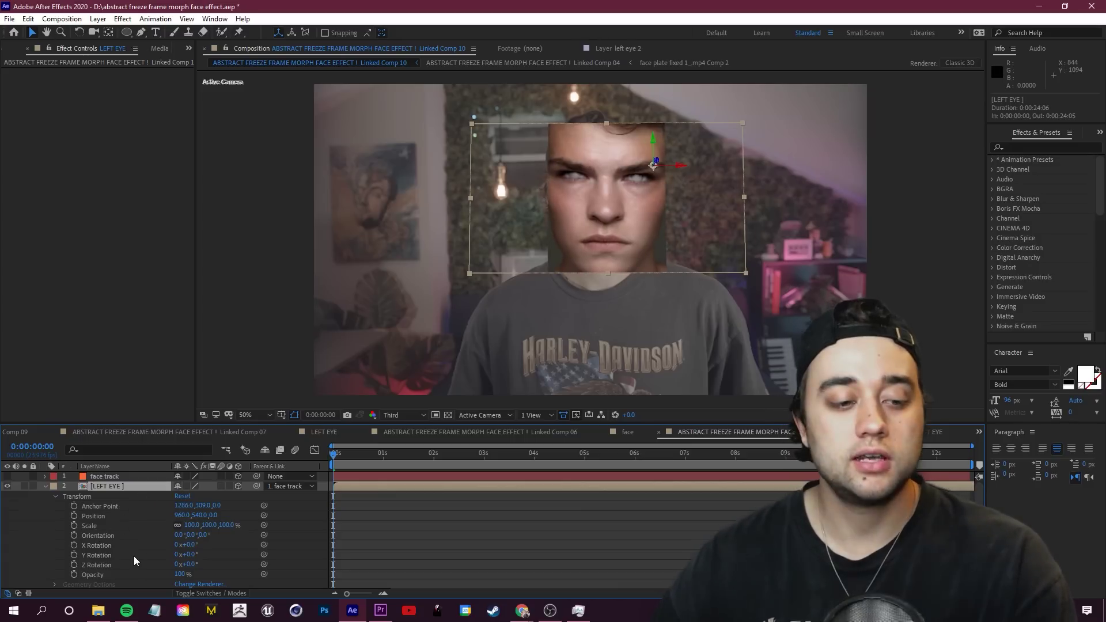
{"action": "left_click_drag", "start_coordinate": [181, 576], "coordinate": [173, 576]}
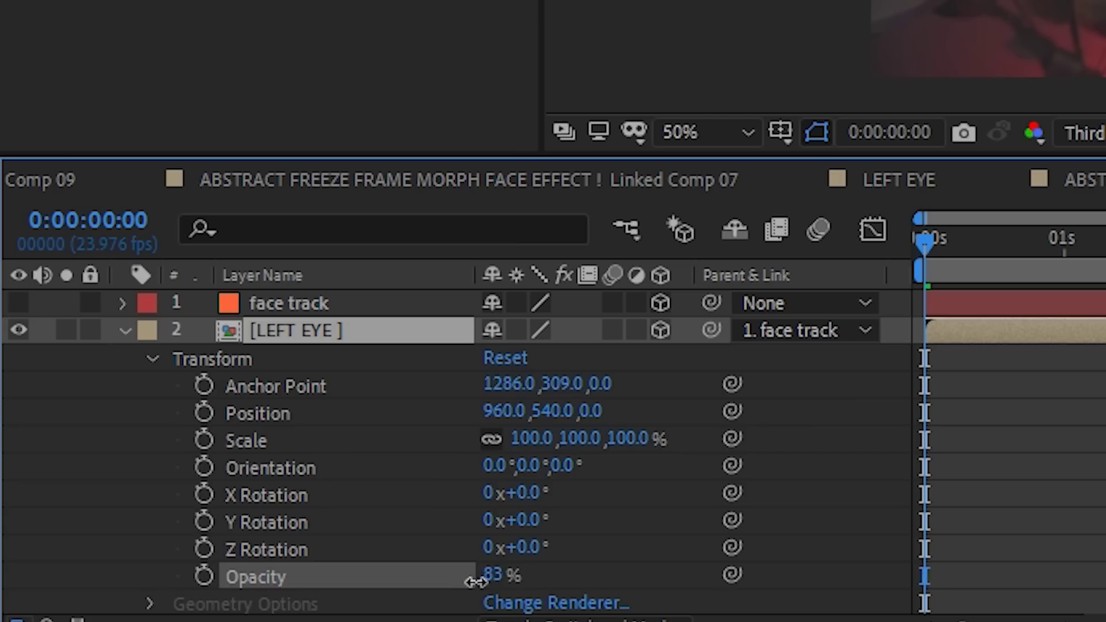
{"action": "left_click_drag", "start_coordinate": [447, 582], "coordinate": [425, 582]}
Fit the portrait to the face with a 70% scale and anchor point 1554.0, 285.0, and restore its opacity to 100%.
{"action": "scroll", "coordinate": [492, 156], "scroll_direction": "up", "scroll_amount": 2}
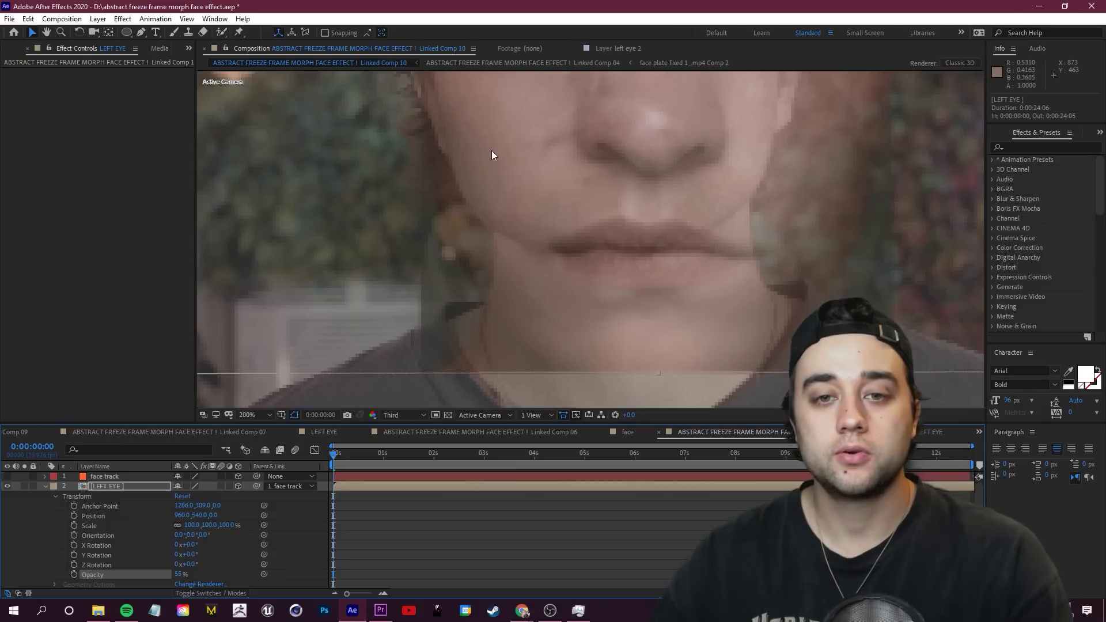
{"action": "left_click_drag", "start_coordinate": [533, 438], "coordinate": [520, 437]}
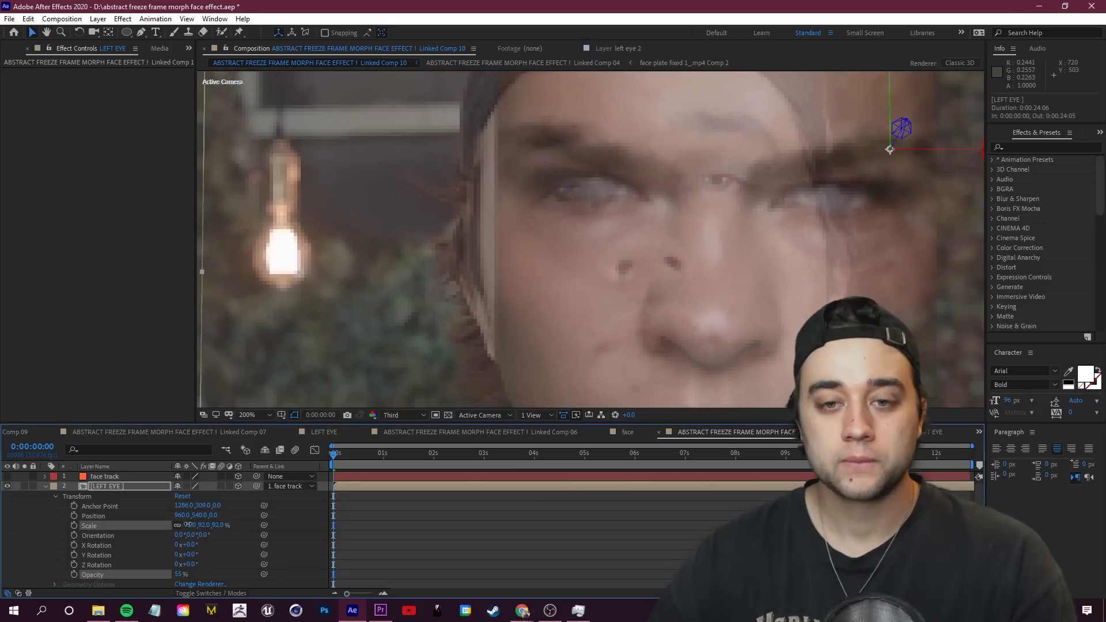
{"action": "left_click_drag", "start_coordinate": [187, 525], "coordinate": [348, 524]}
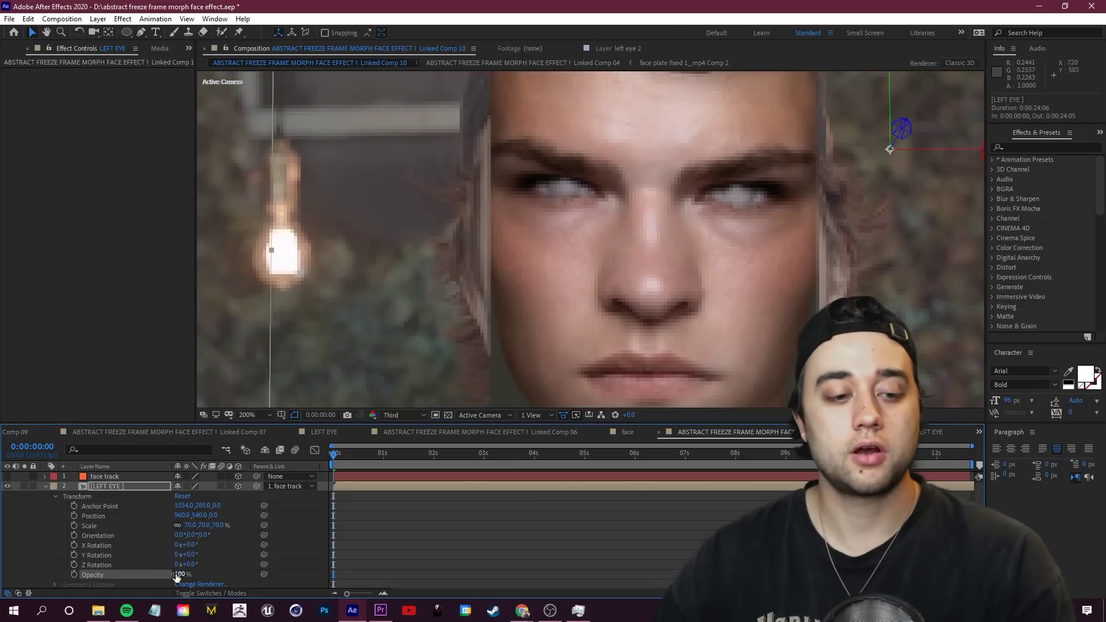
{"action": "left_click_drag", "start_coordinate": [178, 575], "coordinate": [392, 536]}
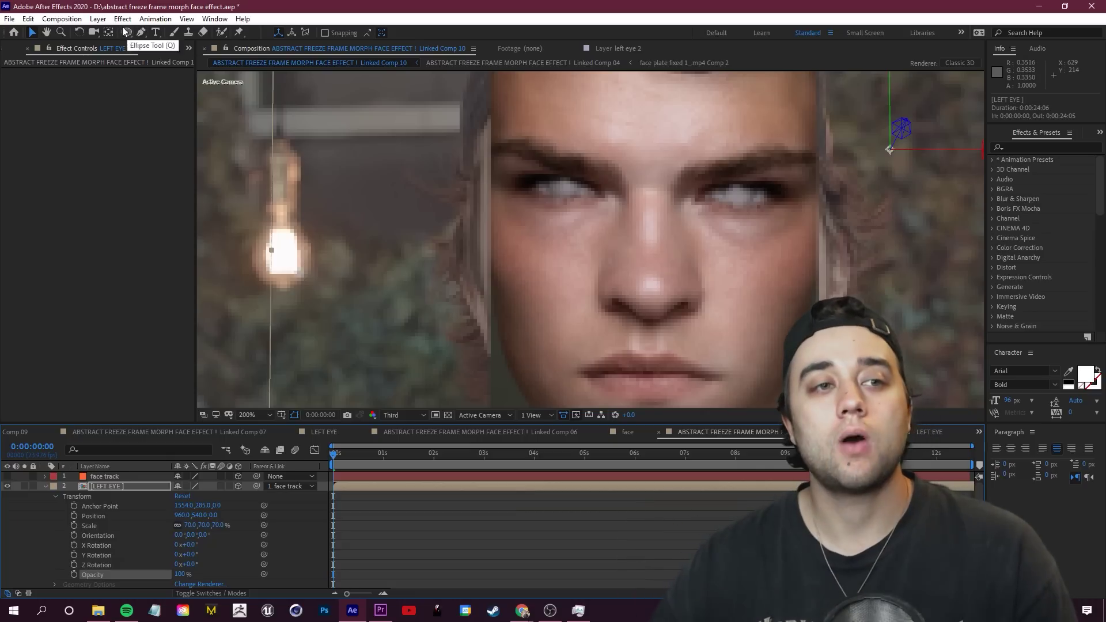
Mask the LEFT EYE layer with a rectangle around the left eye and brow, deselect it, and preview the head turn.
{"action": "left_click", "coordinate": [125, 33]}
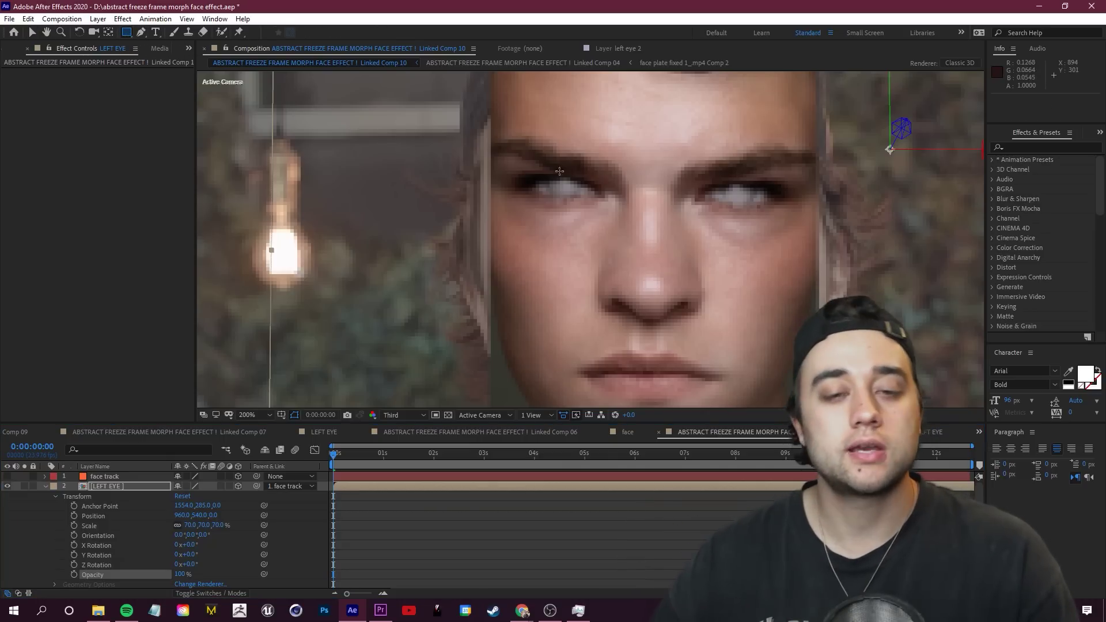
{"action": "left_click_drag", "start_coordinate": [495, 141], "coordinate": [505, 153]}
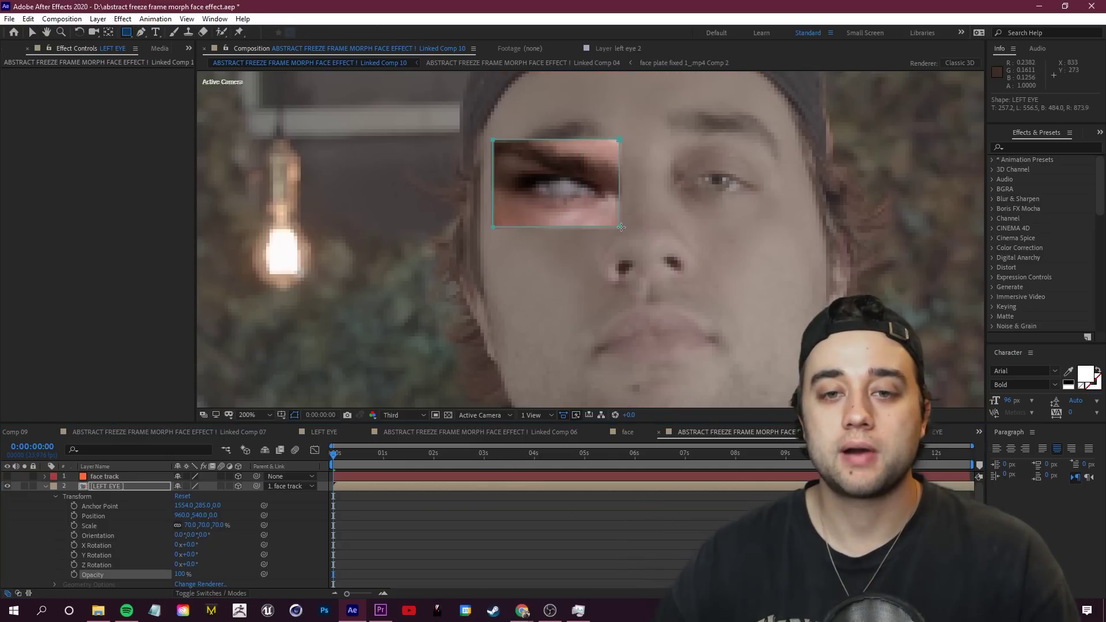
{"action": "left_click_drag", "start_coordinate": [621, 227], "coordinate": [630, 230]}
{"action": "key", "text": "F2"}
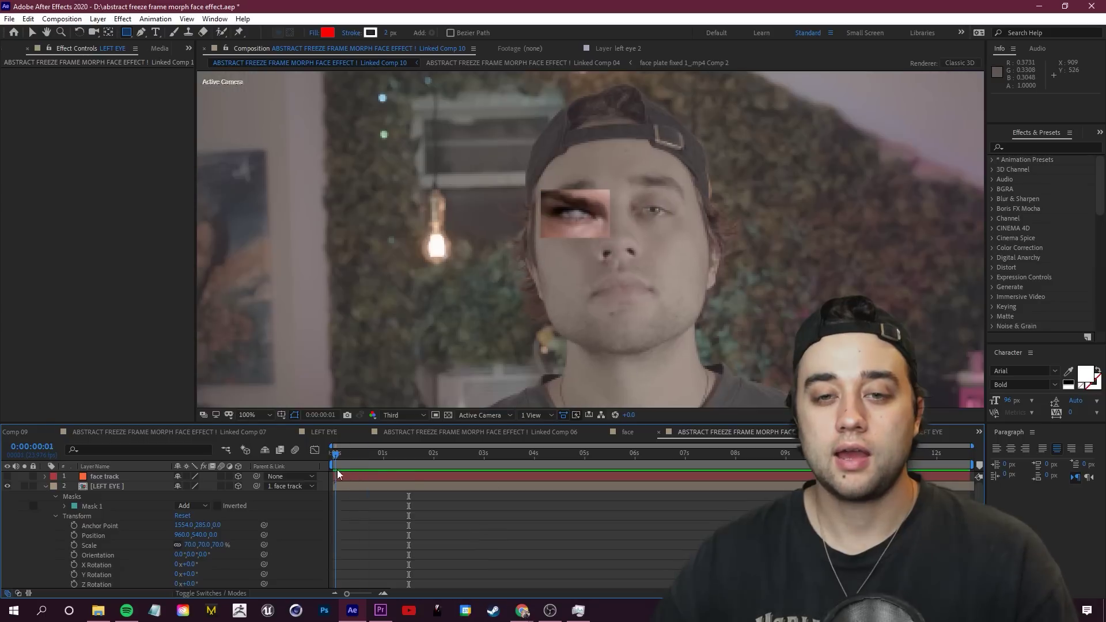
{"action": "key", "text": "space"}
{"action": "key", "text": "space"}
{"action": "key", "text": "space"}
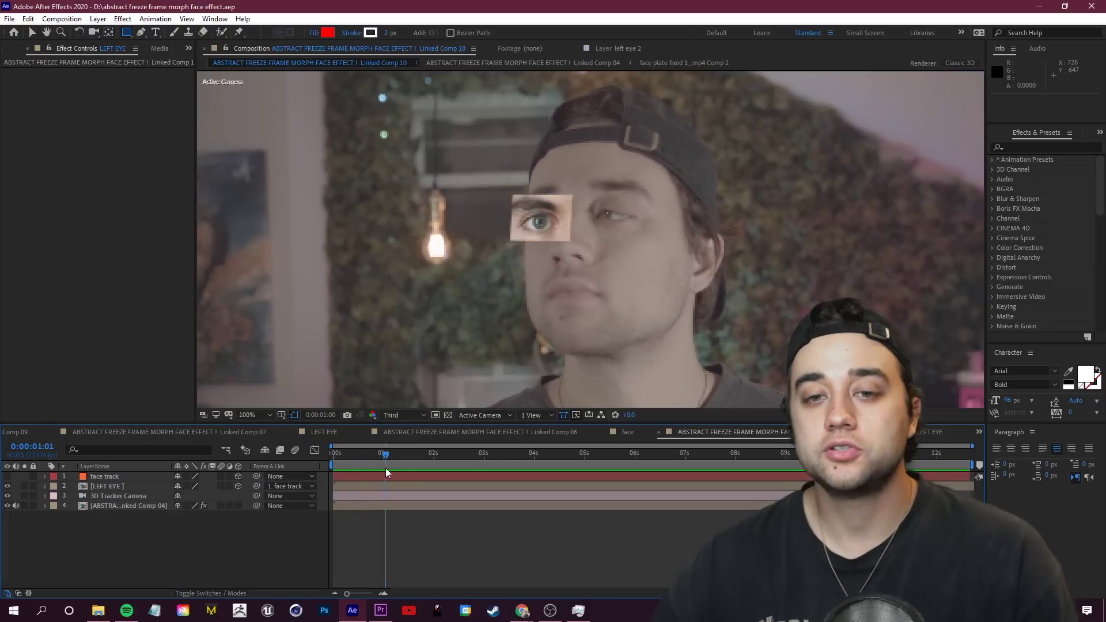
{"action": "mouse_move", "coordinate": [386, 468]}
{"action": "left_mouse_down"}
{"action": "mouse_move", "coordinate": [357, 469]}
{"action": "mouse_move", "coordinate": [389, 479]}
{"action": "mouse_move", "coordinate": [359, 479]}
{"action": "mouse_move", "coordinate": [390, 489]}
{"action": "mouse_move", "coordinate": [351, 499]}
{"action": "mouse_move", "coordinate": [452, 482]}
{"action": "mouse_move", "coordinate": [390, 487]}
{"action": "left_mouse_up"}
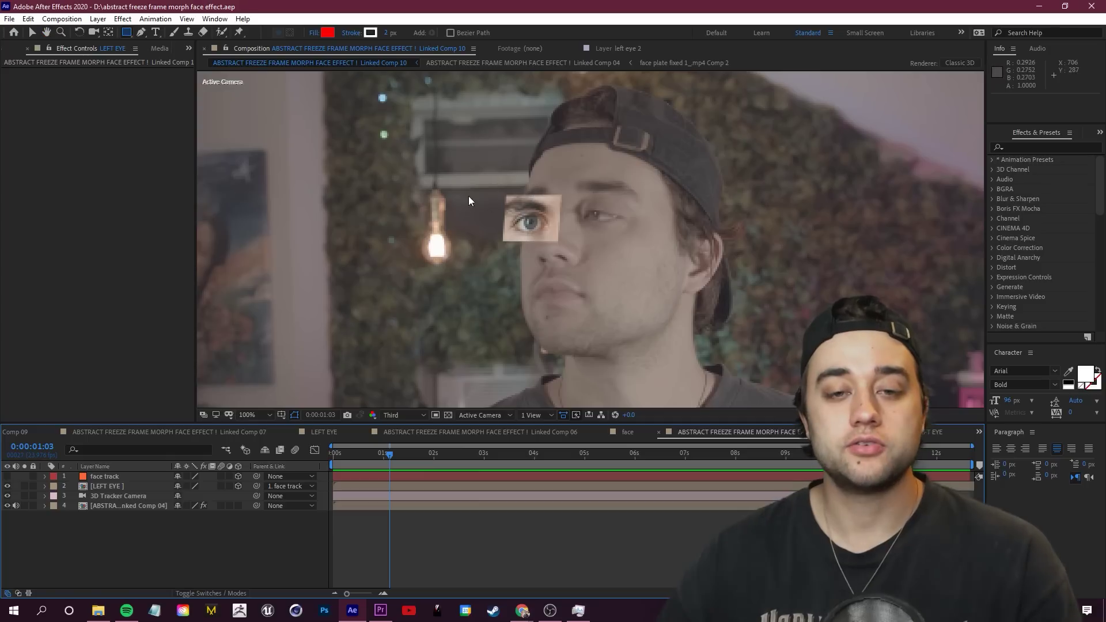
{"action": "left_click_drag", "start_coordinate": [379, 454], "coordinate": [386, 460]}
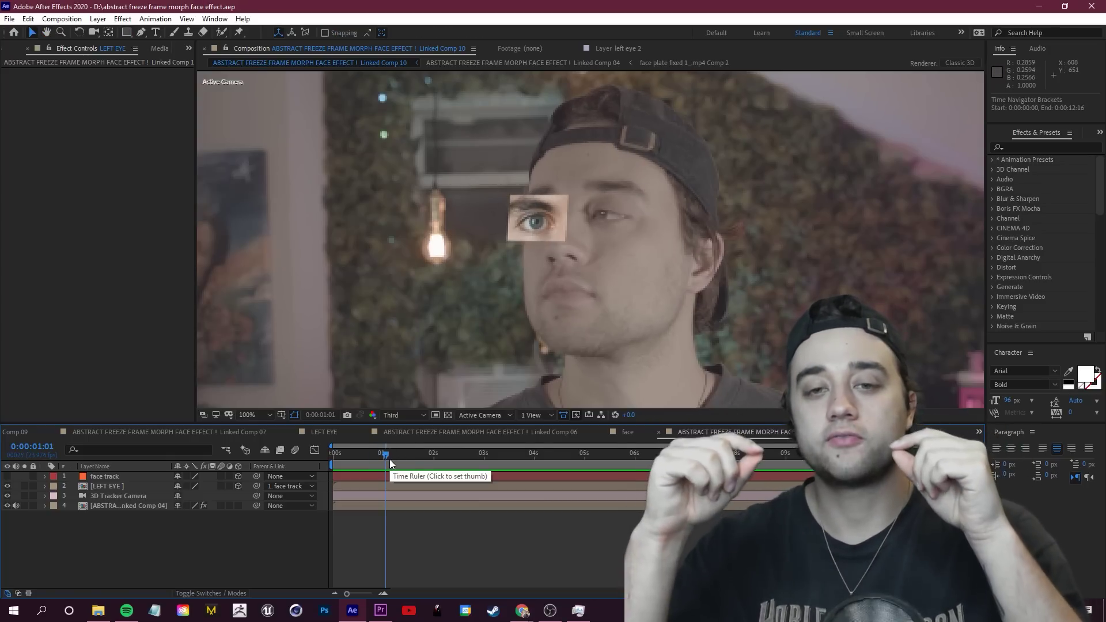
Shift the face track solid's Z position to about -80.9 and check the eye's placement back at the start.
{"action": "left_click", "coordinate": [128, 477]}
{"action": "left_click", "coordinate": [120, 553]}
{"action": "left_click", "coordinate": [109, 477]}
{"action": "left_click", "coordinate": [45, 476]}
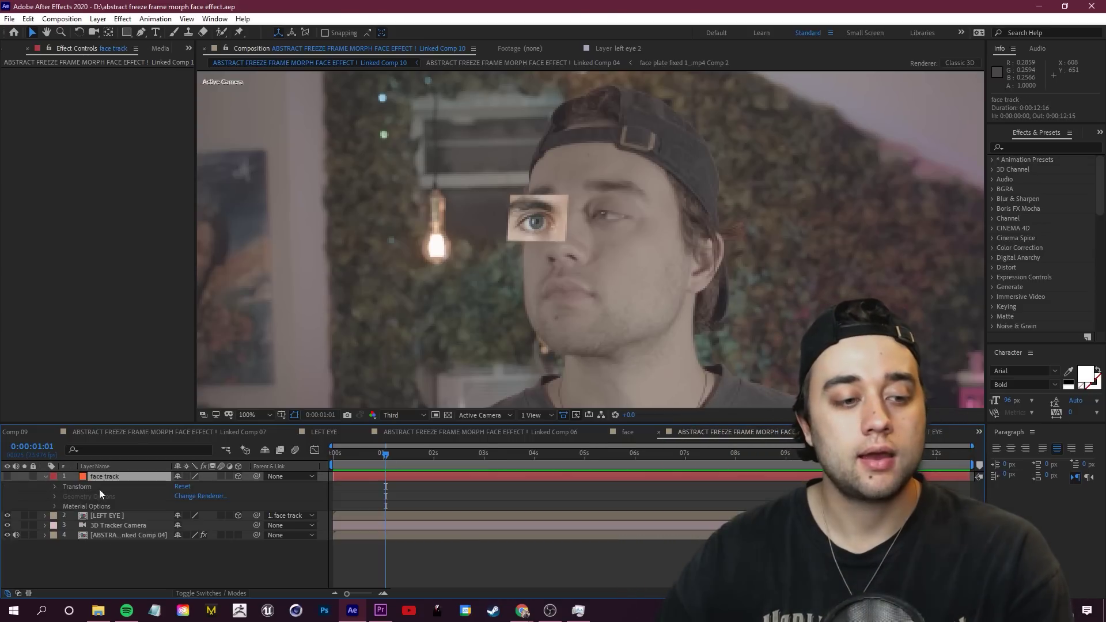
{"action": "left_click", "coordinate": [55, 487]}
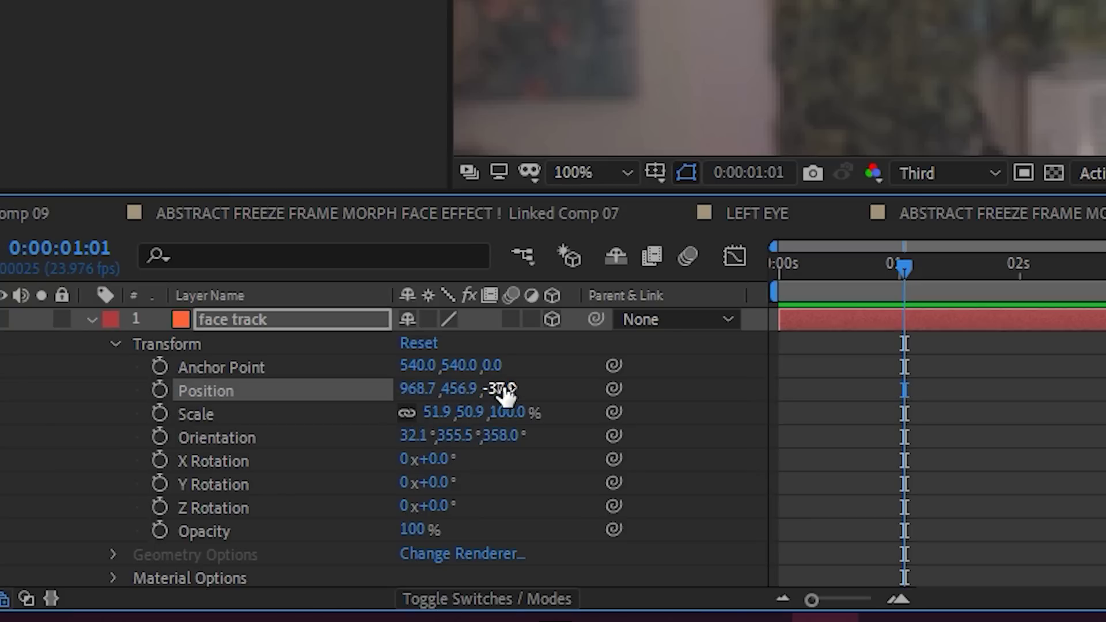
{"action": "left_click_drag", "start_coordinate": [514, 386], "coordinate": [481, 388]}
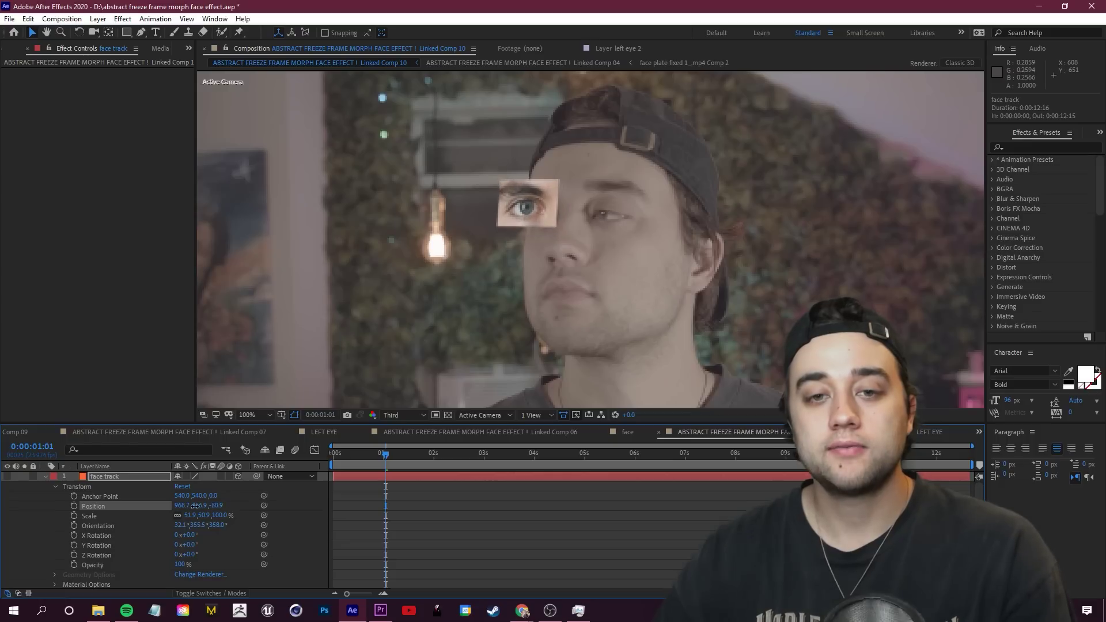
{"action": "left_click_drag", "start_coordinate": [385, 458], "coordinate": [347, 465]}
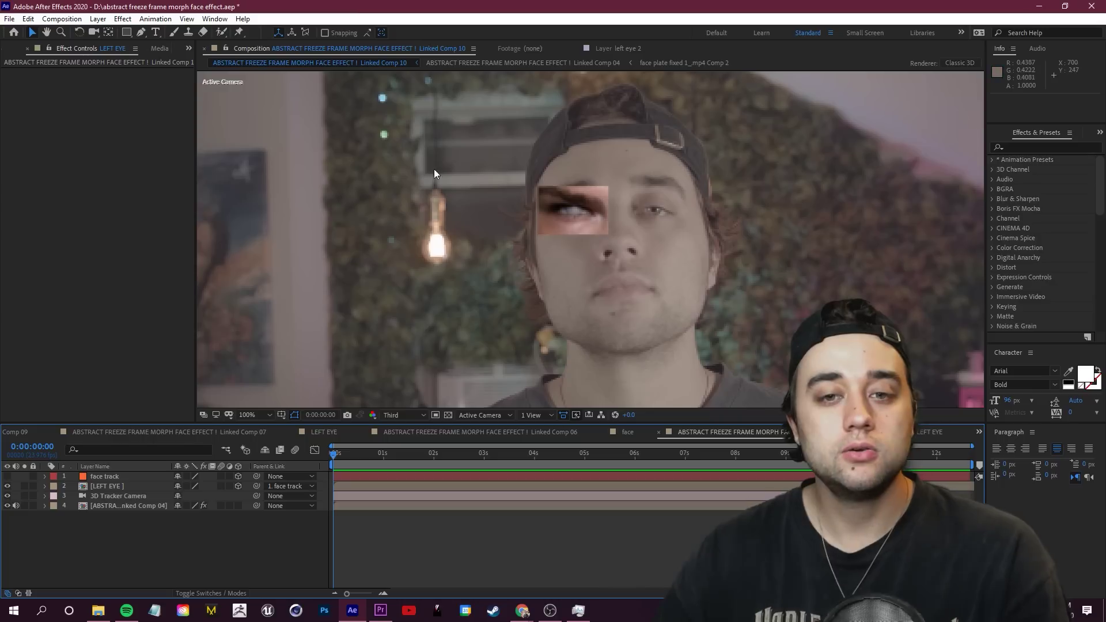
Save the project and open the LEFT EYE composition.
{"action": "left_click", "coordinate": [9, 19]}
{"action": "left_click", "coordinate": [53, 134]}
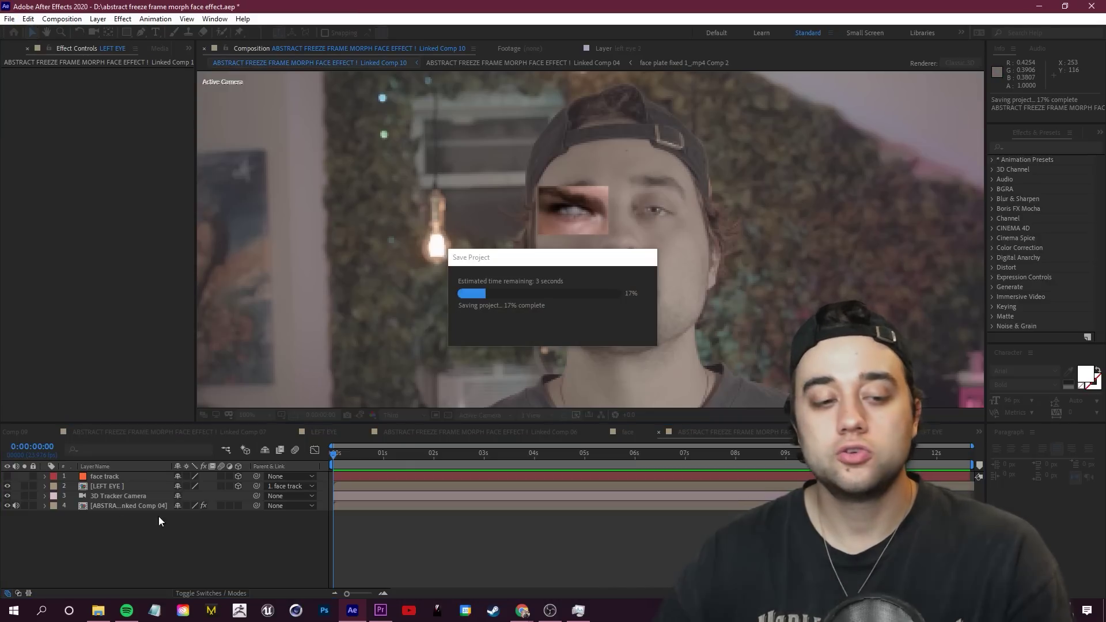
{"action": "double_click", "coordinate": [109, 487]}
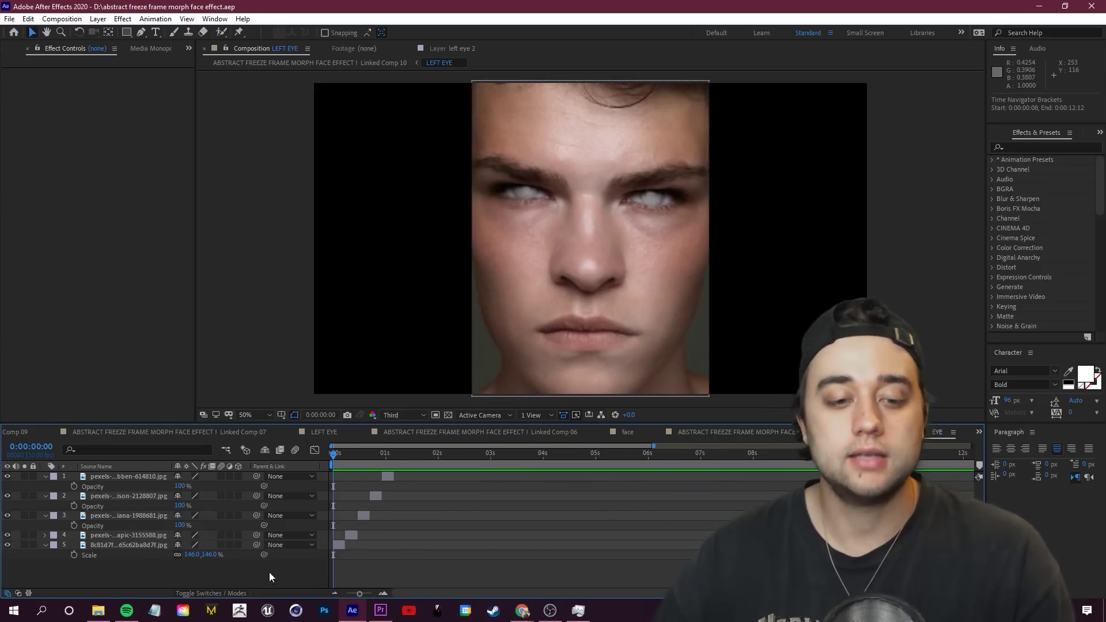
Duplicate all five portrait layers and move the copies so they start at 0:00:01:05.
{"action": "left_click", "coordinate": [108, 546]}
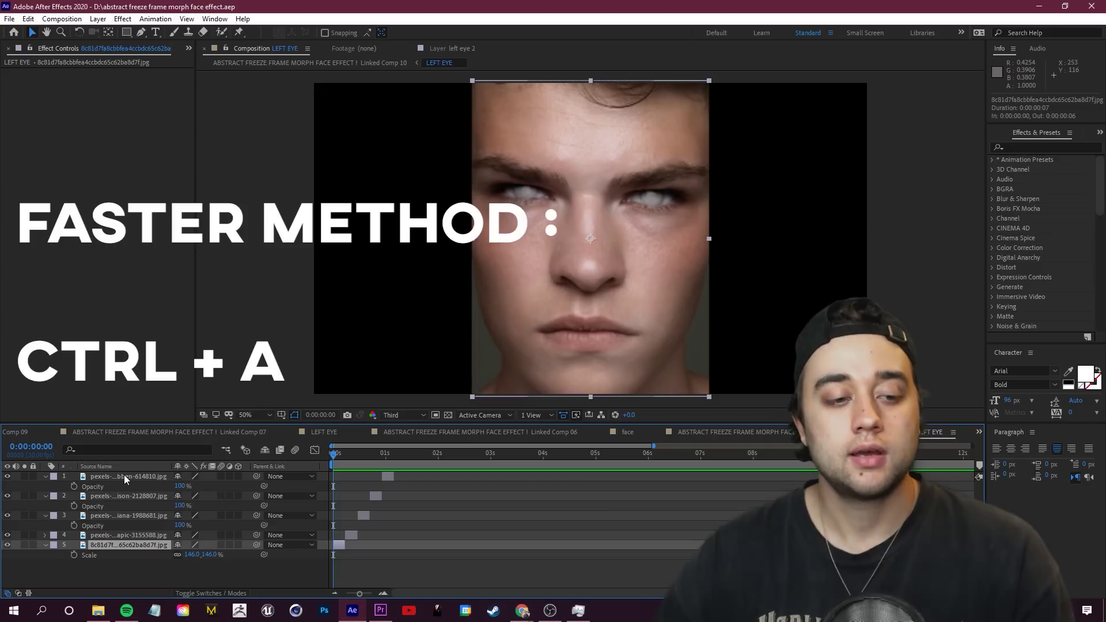
{"action": "key", "text": "ctrl+a"}
{"action": "left_click", "coordinate": [340, 455]}
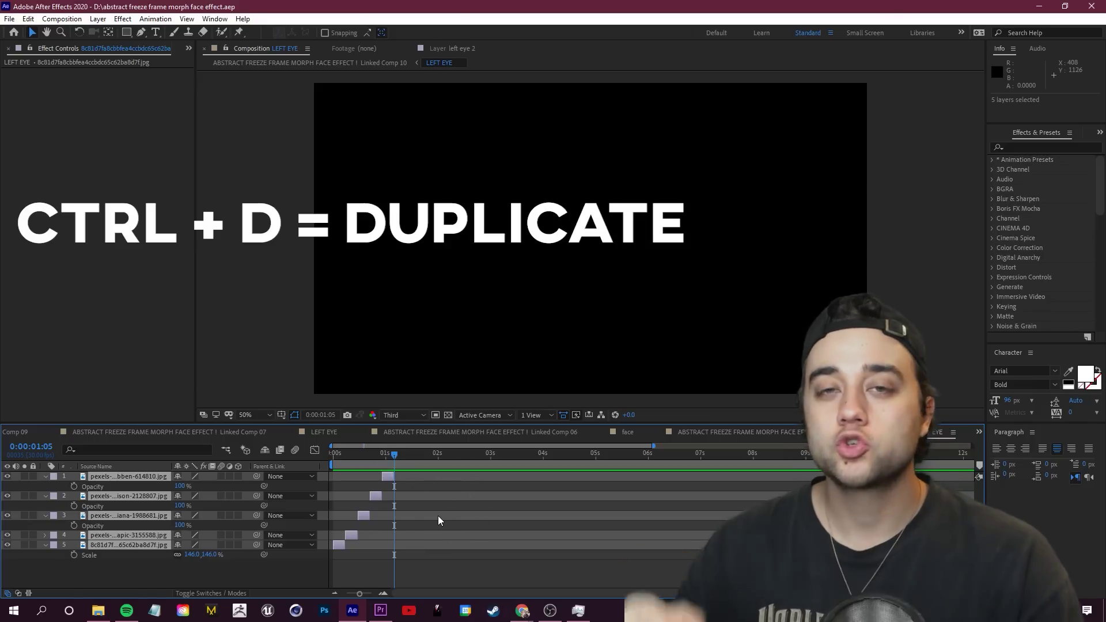
{"action": "key", "text": "ctrl+d"}
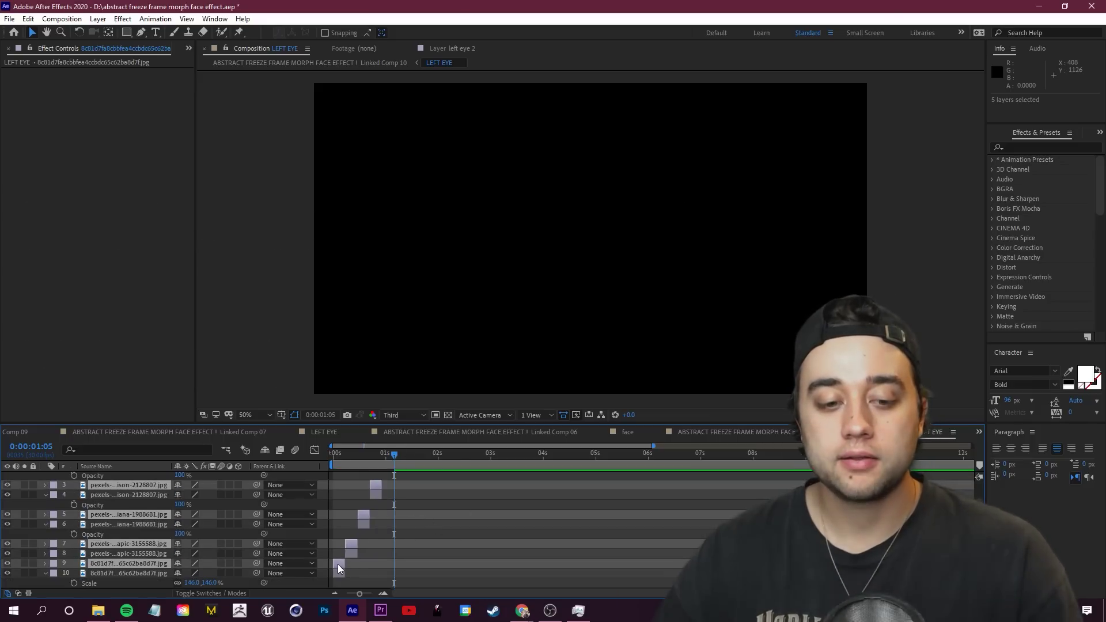
{"action": "left_click_drag", "start_coordinate": [340, 569], "coordinate": [400, 566]}
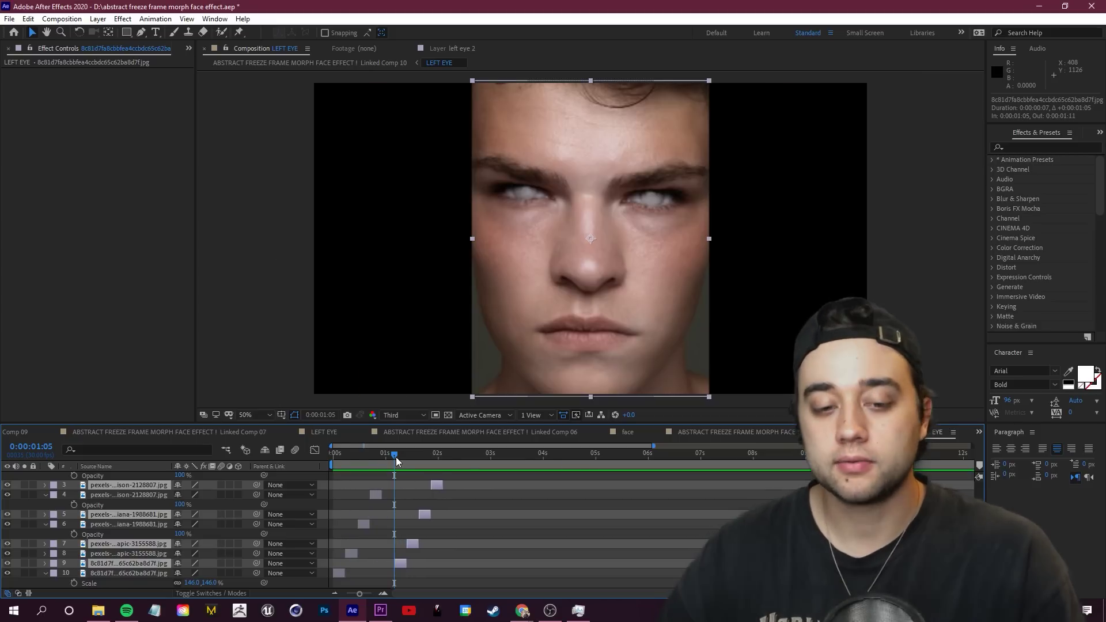
Duplicate the five selected portrait layers again and move the new set so it starts at 0:00:02:03.
{"action": "left_click_drag", "start_coordinate": [412, 458], "coordinate": [443, 457]}
{"action": "key", "text": "ctrl+d"}
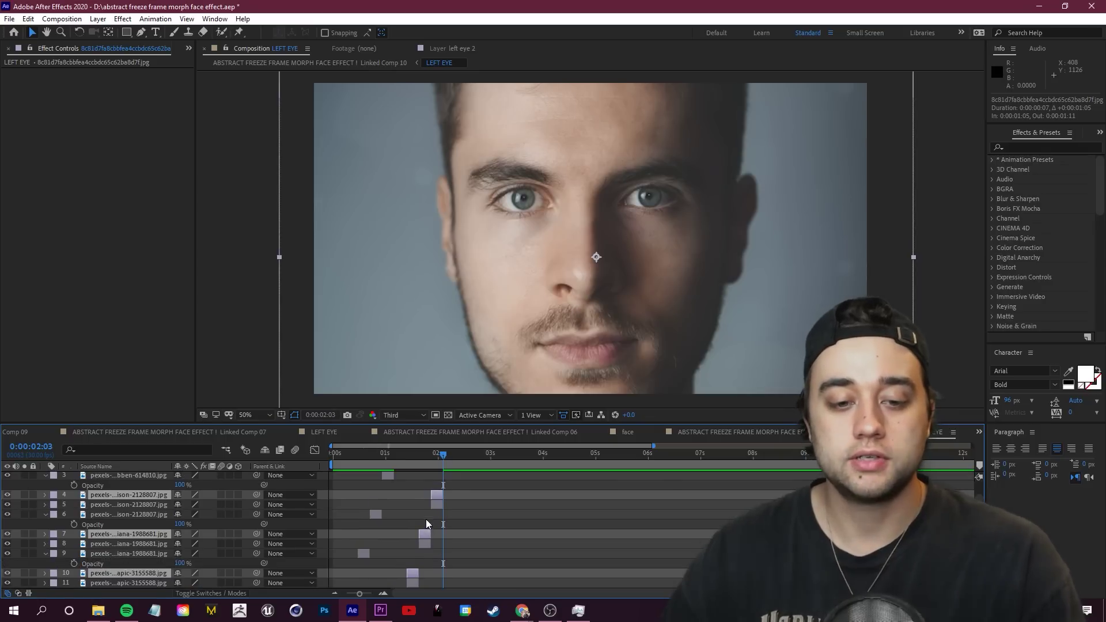
{"action": "scroll", "coordinate": [415, 536], "scroll_direction": "down", "scroll_amount": 3}
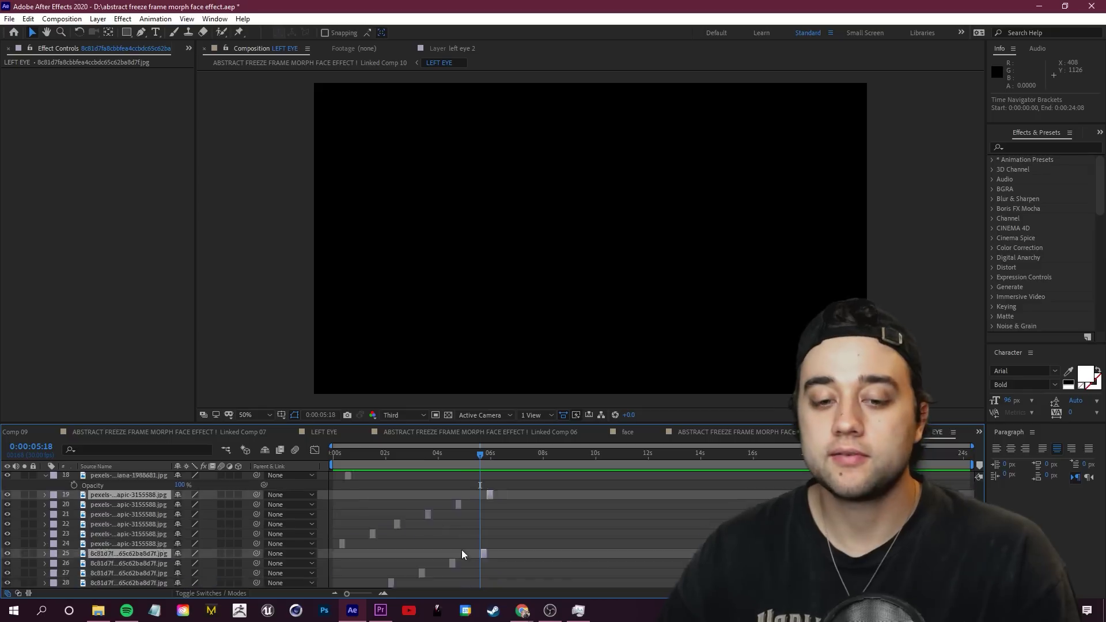
{"action": "left_click", "coordinate": [462, 544]}
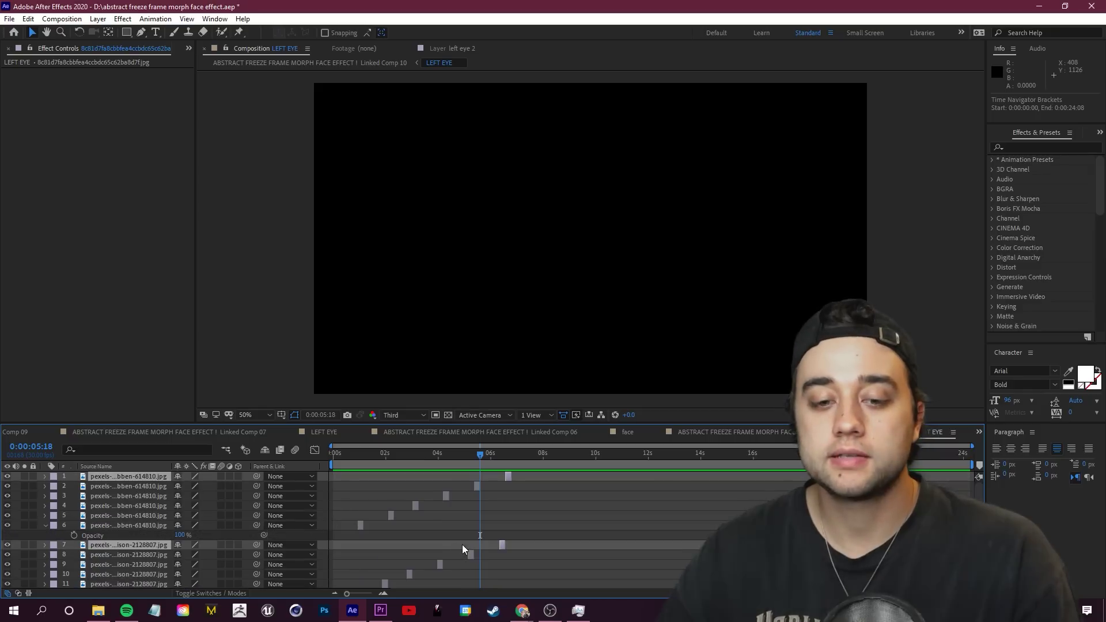
Set the current time to 0:00:06:24, select every portrait layer from first to last, and duplicate them all.
{"action": "left_click_drag", "start_coordinate": [491, 453], "coordinate": [536, 460]}
{"action": "key", "text": "="}
{"action": "key", "text": "minus"}
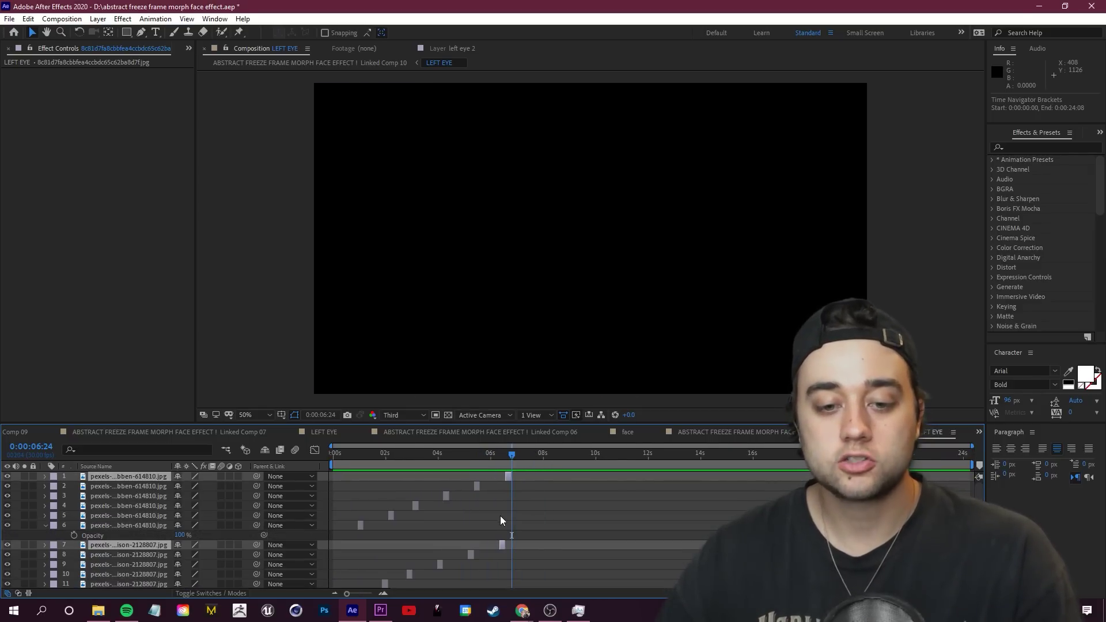
{"action": "left_click", "coordinate": [119, 475]}
{"action": "scroll", "coordinate": [136, 556], "scroll_direction": "down", "scroll_amount": 5}
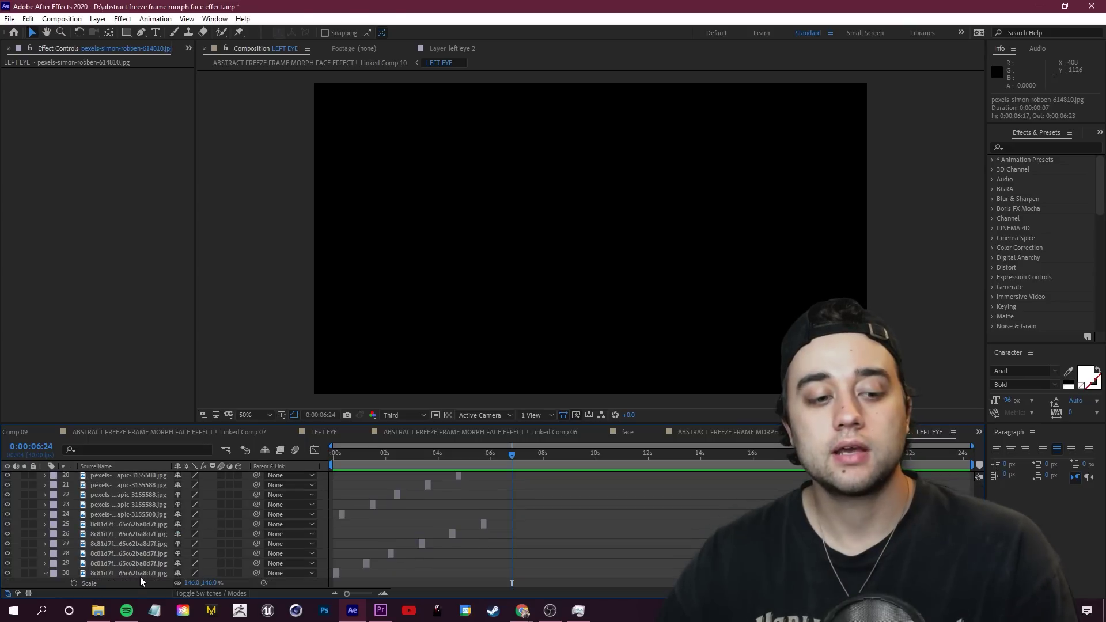
{"action": "left_click", "coordinate": [138, 573], "text": "shift"}
{"action": "scroll", "coordinate": [134, 572], "scroll_direction": "up", "scroll_amount": 5}
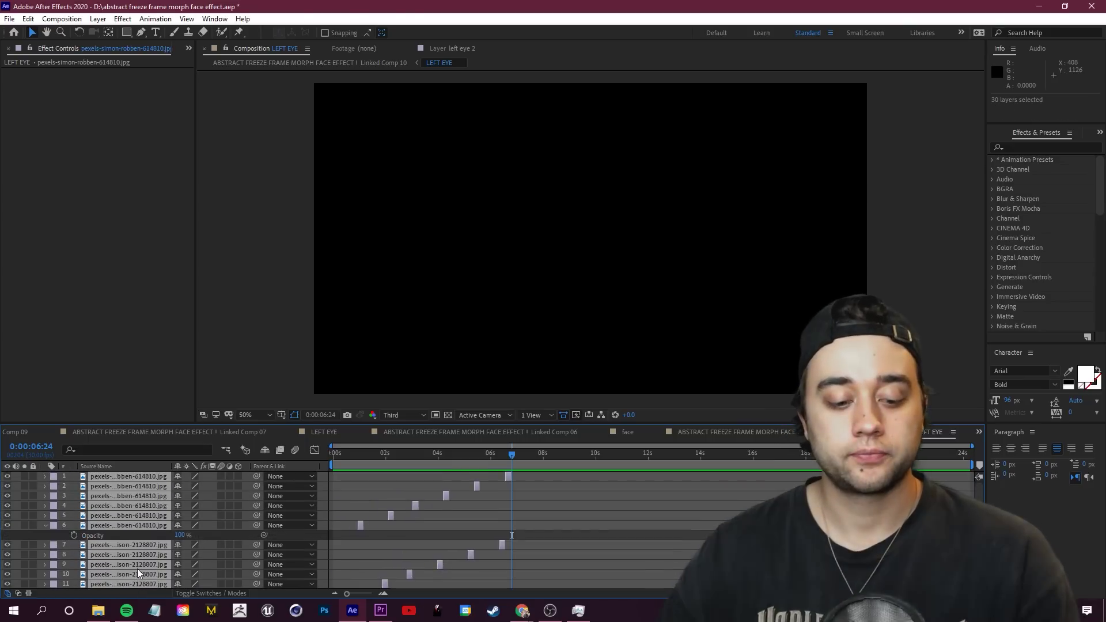
{"action": "key", "text": "ctrl+d"}
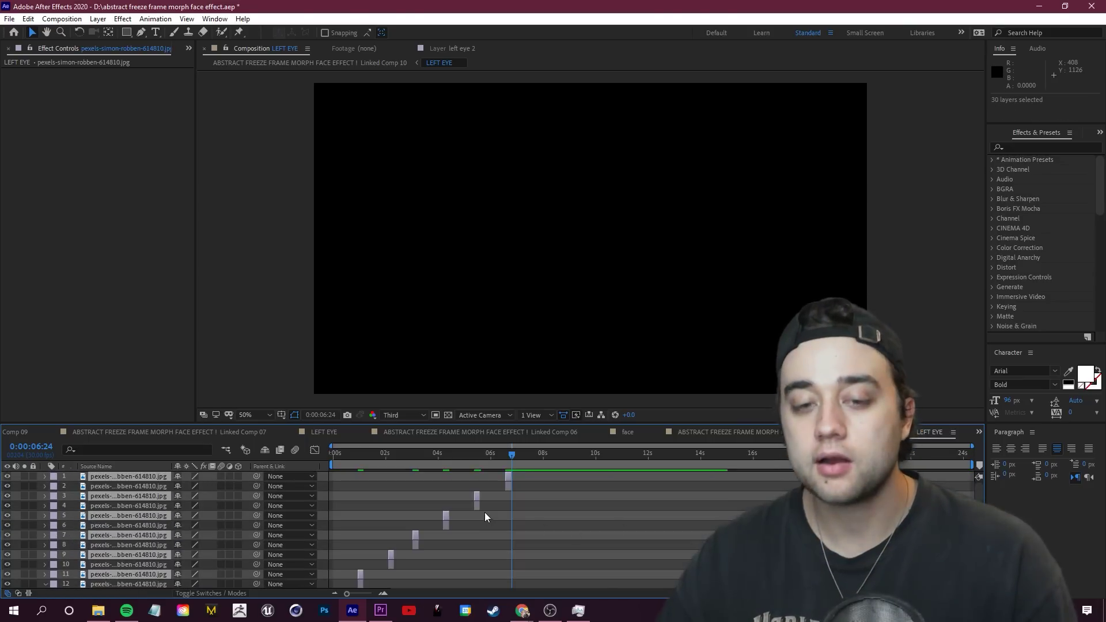
Place the copied portraits after the existing ones, repeat the duplication until they fill the timeline, and preview the sequence.
{"action": "scroll", "coordinate": [465, 517], "scroll_direction": "down", "scroll_amount": 5}
{"action": "scroll", "coordinate": [461, 513], "scroll_direction": "down", "scroll_amount": 8}
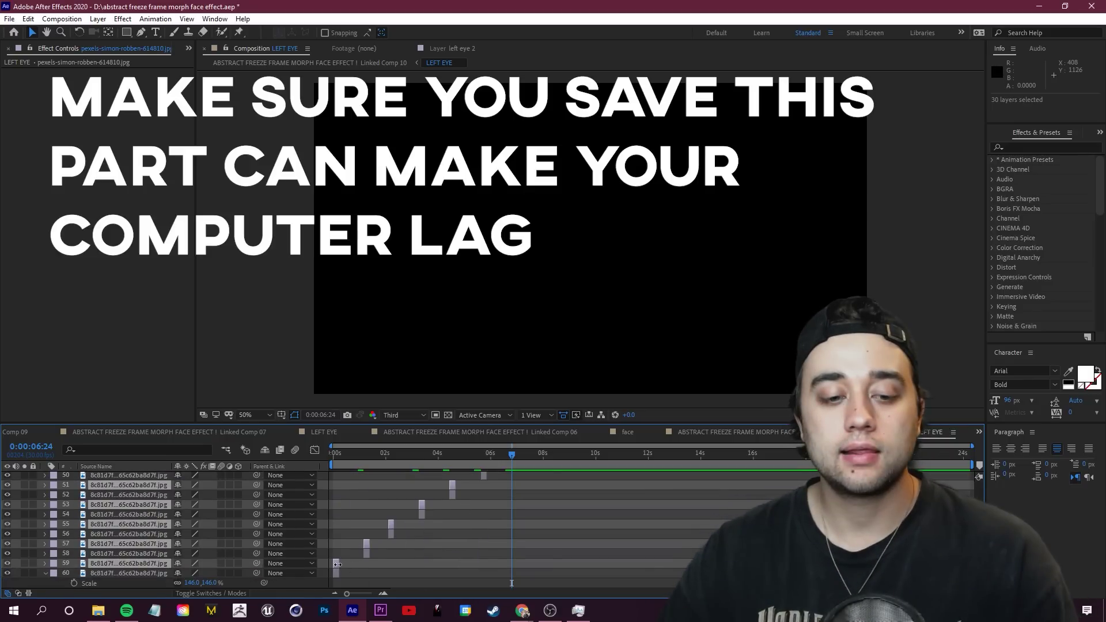
{"action": "scroll", "coordinate": [338, 566], "scroll_direction": "up", "scroll_amount": 2}
{"action": "left_click_drag", "start_coordinate": [339, 567], "coordinate": [696, 564]}
{"action": "scroll", "coordinate": [663, 556], "scroll_direction": "down", "scroll_amount": 1}
{"action": "scroll", "coordinate": [621, 562], "scroll_direction": "down", "scroll_amount": 1}
{"action": "scroll", "coordinate": [614, 548], "scroll_direction": "up", "scroll_amount": 12}
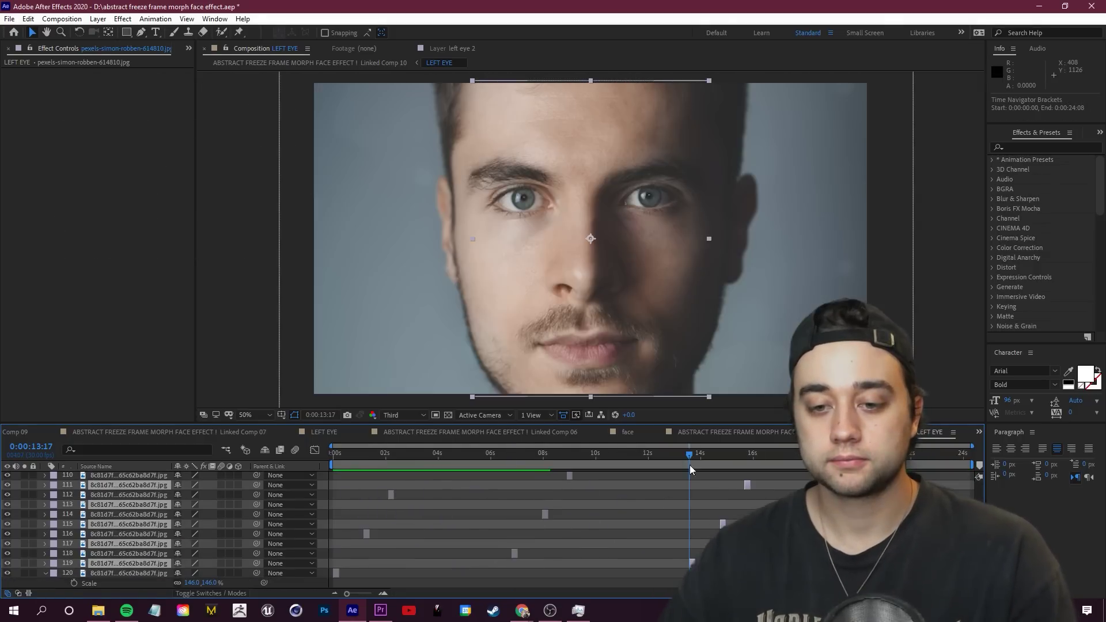
{"action": "mouse_move", "coordinate": [690, 463]}
{"action": "left_mouse_down"}
{"action": "mouse_move", "coordinate": [948, 479]}
{"action": "mouse_move", "coordinate": [686, 478]}
{"action": "left_mouse_up"}
{"action": "key", "text": "space"}
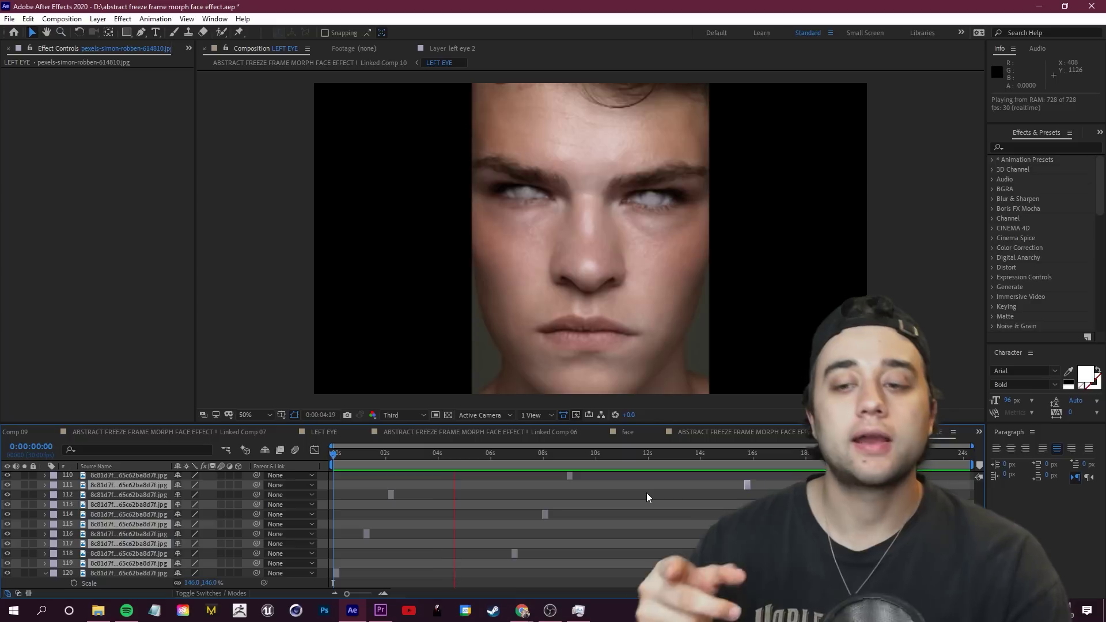
Return to the Linked Comp 10 composition, preview the eye over the head footage, and nudge it toward the turned face.
{"action": "left_click", "coordinate": [771, 432]}
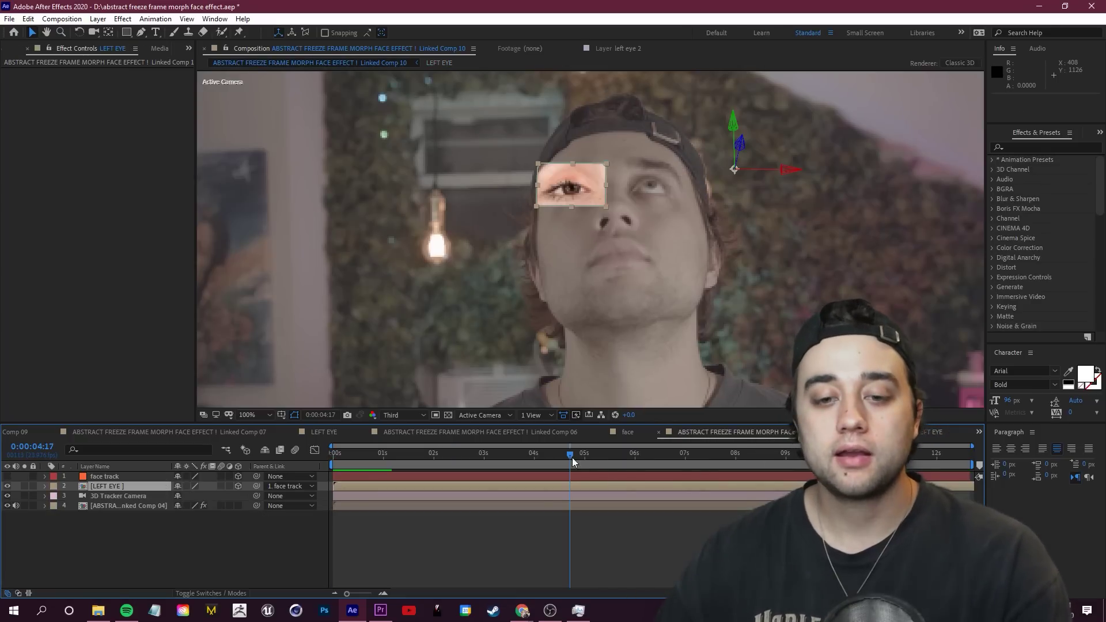
{"action": "key", "text": "space"}
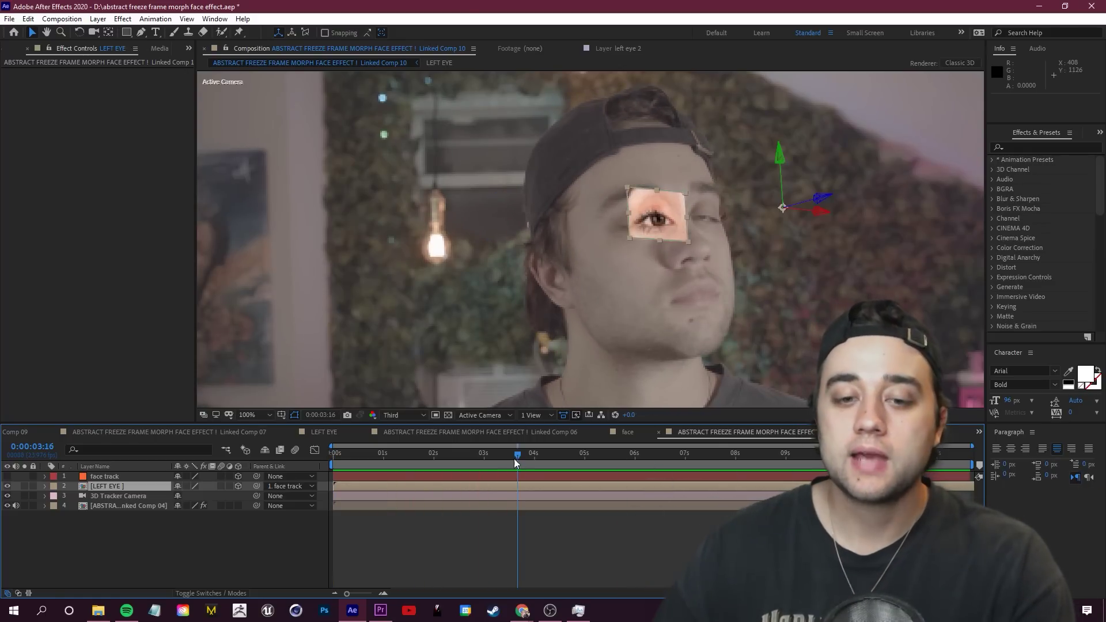
{"action": "left_click_drag", "start_coordinate": [514, 459], "coordinate": [500, 459]}
{"action": "left_click_drag", "start_coordinate": [834, 205], "coordinate": [808, 207]}
{"action": "left_click_drag", "start_coordinate": [885, 167], "coordinate": [793, 257]}
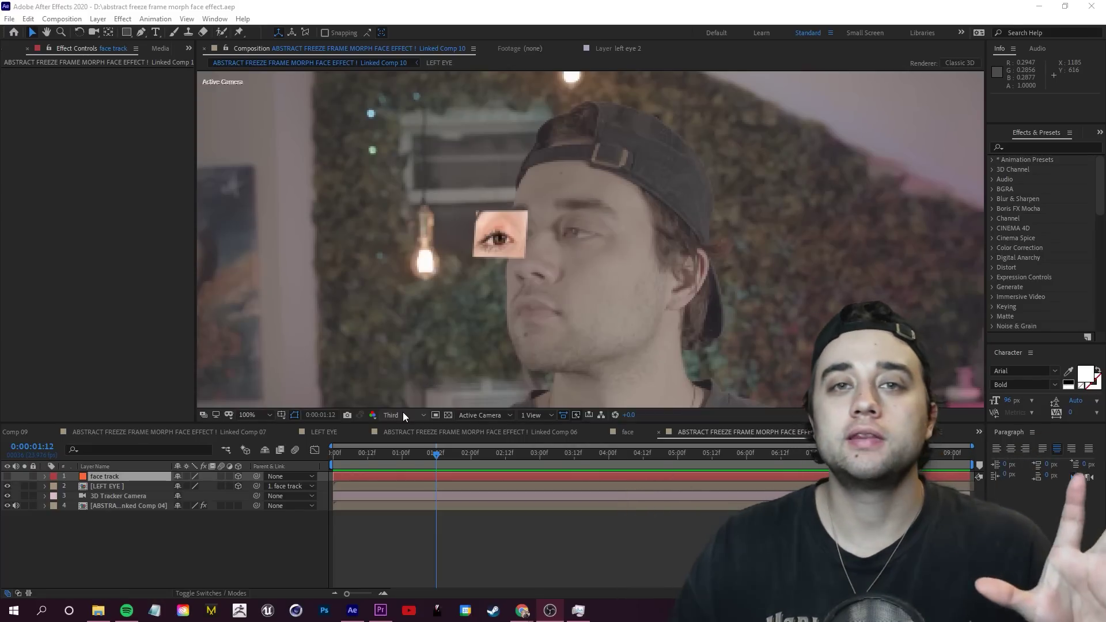
Try moving the LEFT EYE layer across the face at 0:00:04:08, and undo the move.
{"action": "left_click_drag", "start_coordinate": [450, 454], "coordinate": [632, 462]}
{"action": "left_click", "coordinate": [557, 234]}
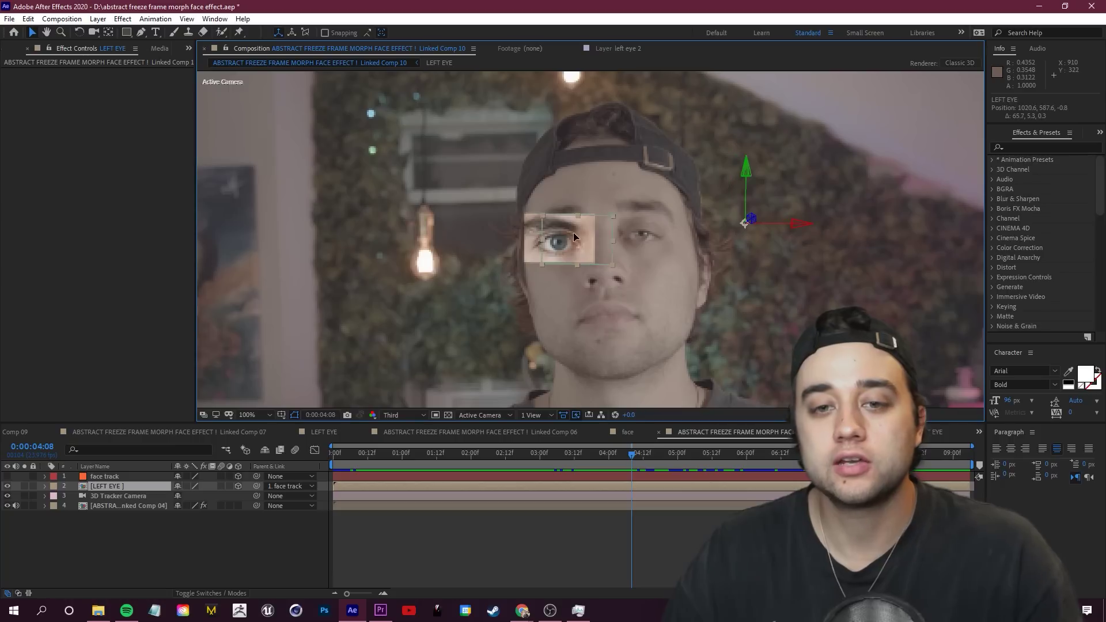
{"action": "key", "text": "ctrl+z"}
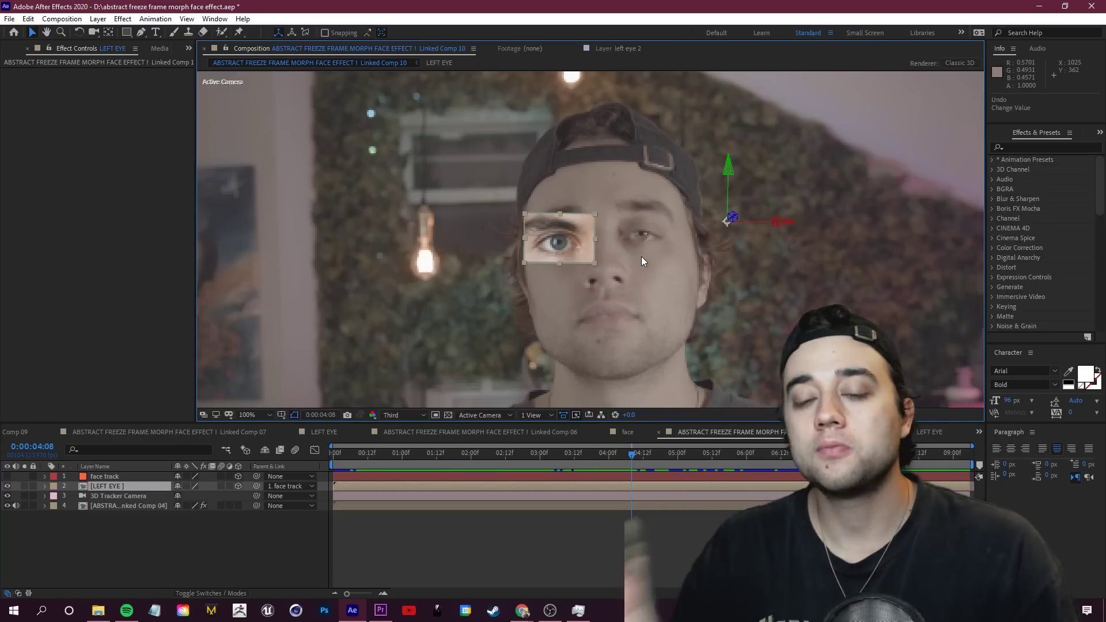
In the LEFT EYE composition, shift the portrait at 0:00:04:10 about 32 px right, and return to Linked Comp 10.
{"action": "left_click", "coordinate": [121, 486]}
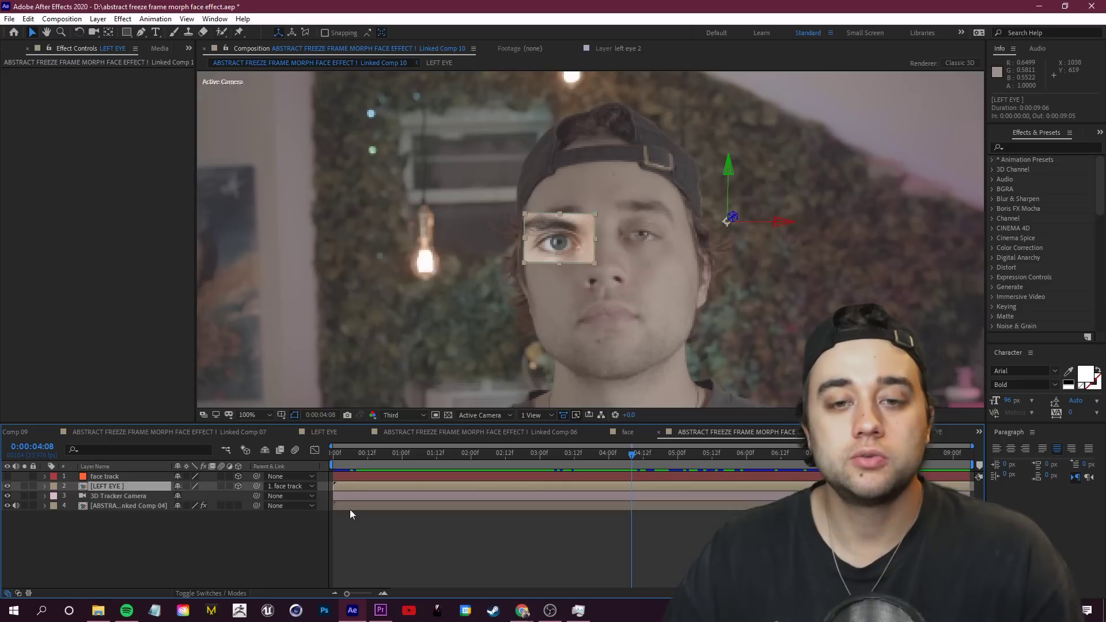
{"action": "double_click", "coordinate": [107, 487]}
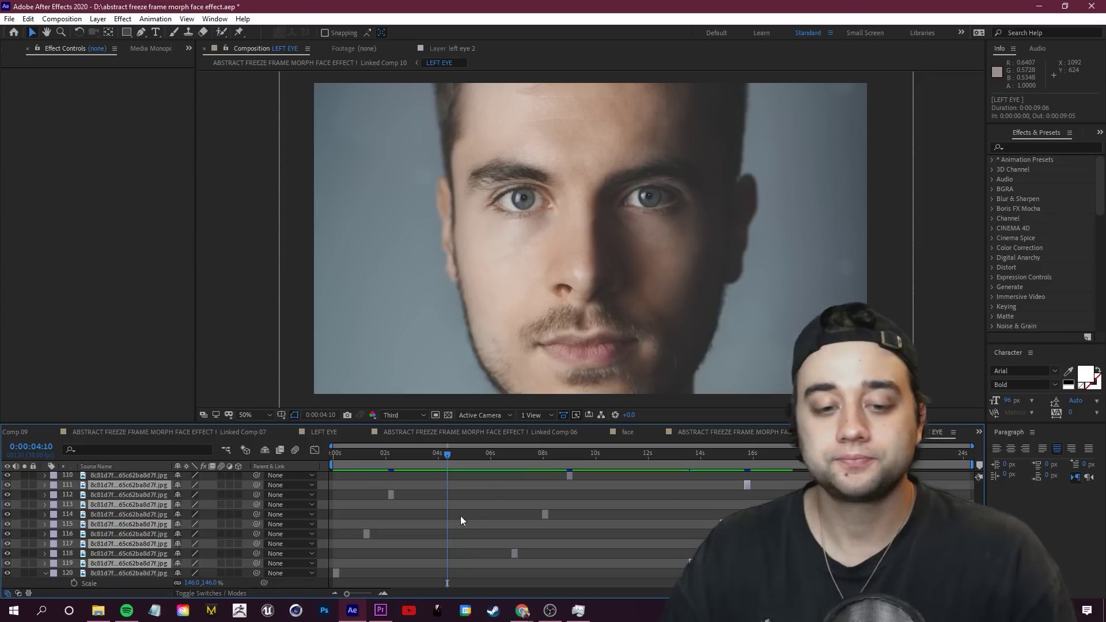
{"action": "left_click", "coordinate": [555, 195]}
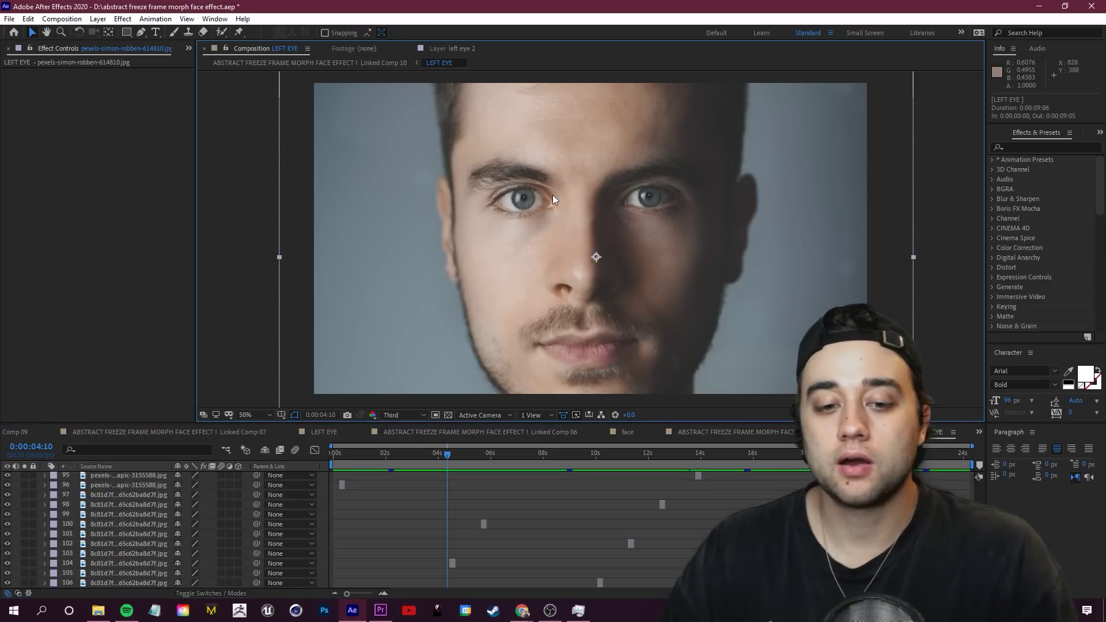
{"action": "scroll", "coordinate": [461, 525], "scroll_direction": "up", "scroll_amount": 20}
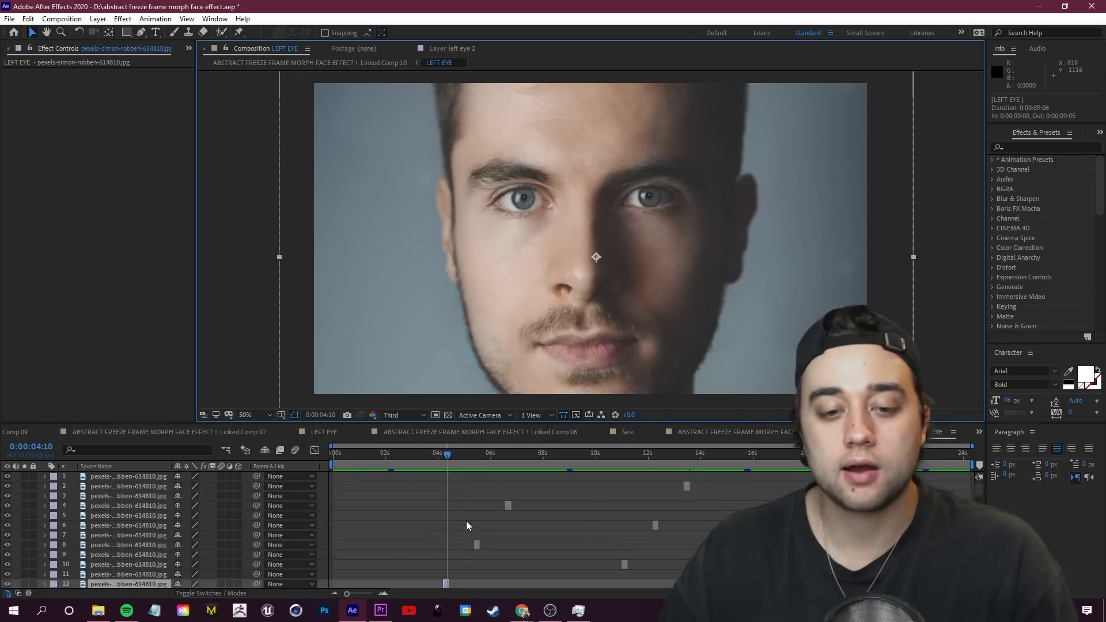
{"action": "scroll", "coordinate": [465, 521], "scroll_direction": "down", "scroll_amount": 4}
{"action": "scroll", "coordinate": [81, 534], "scroll_direction": "up", "scroll_amount": 2}
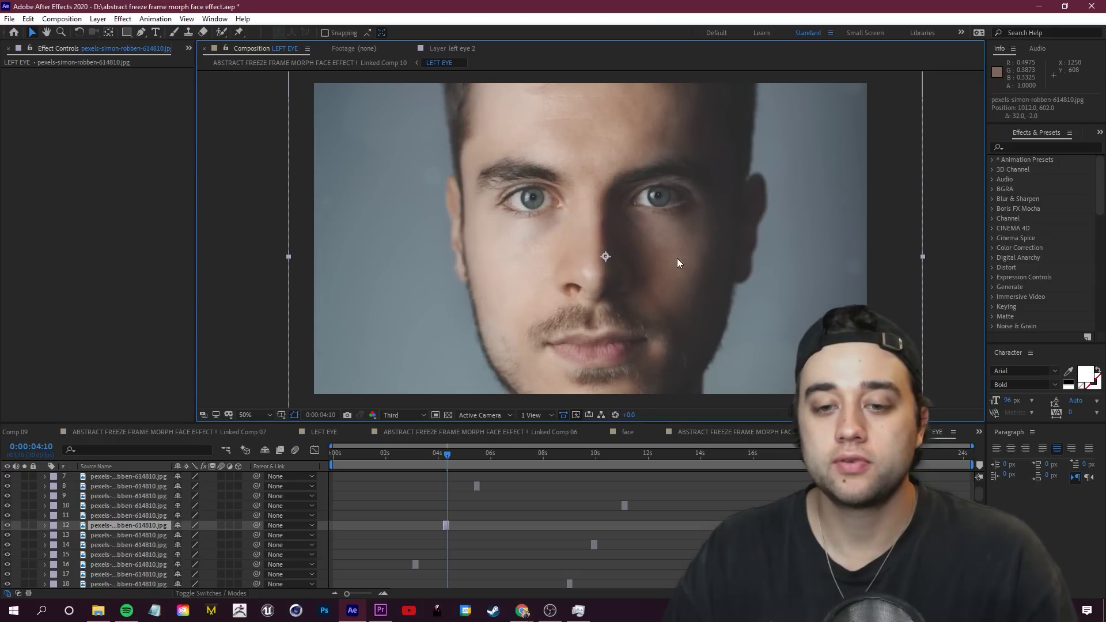
{"action": "left_click", "coordinate": [761, 432]}
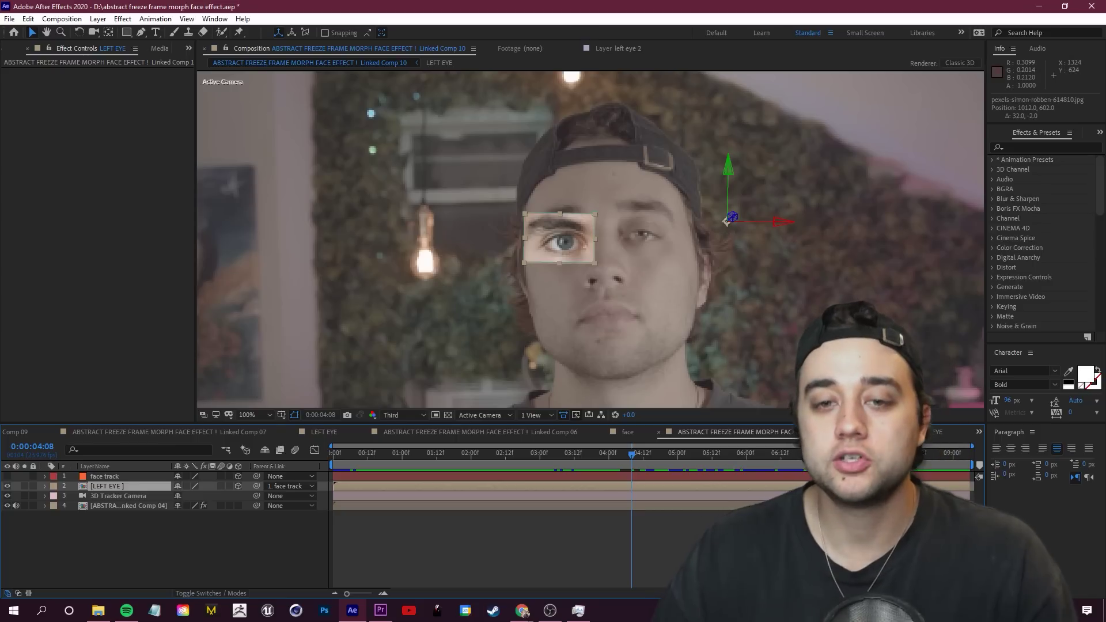
Preview the eye until 0:00:06:01, raise that frame's portrait about 14 px in the LEFT EYE composition, and return to Linked Comp 10.
{"action": "key", "text": "F2"}
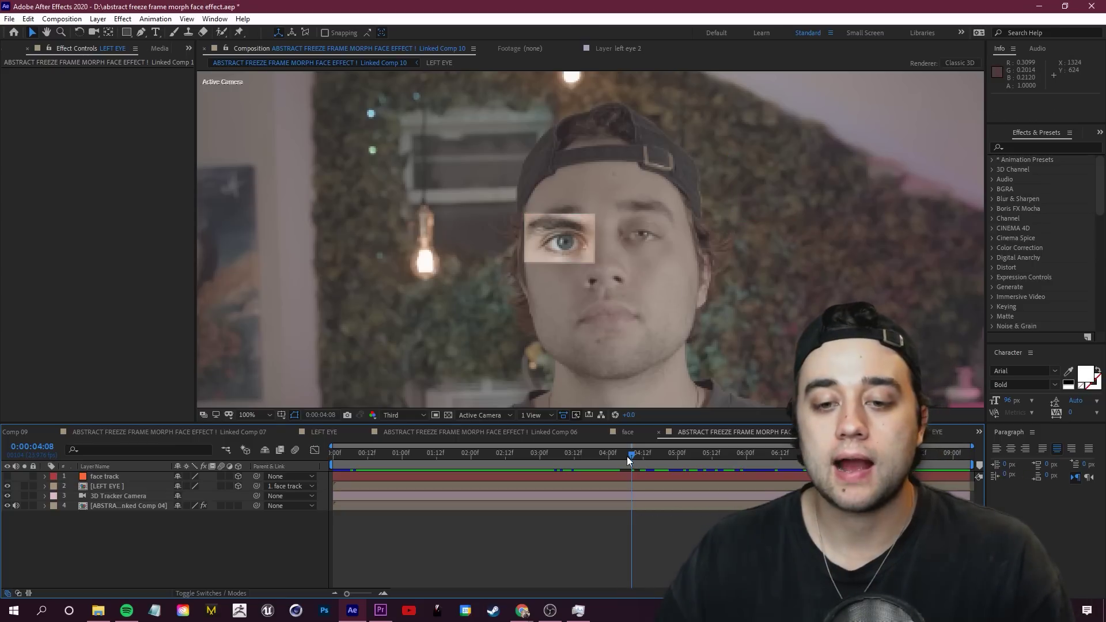
{"action": "left_click_drag", "start_coordinate": [628, 458], "coordinate": [617, 461]}
{"action": "key", "text": "space"}
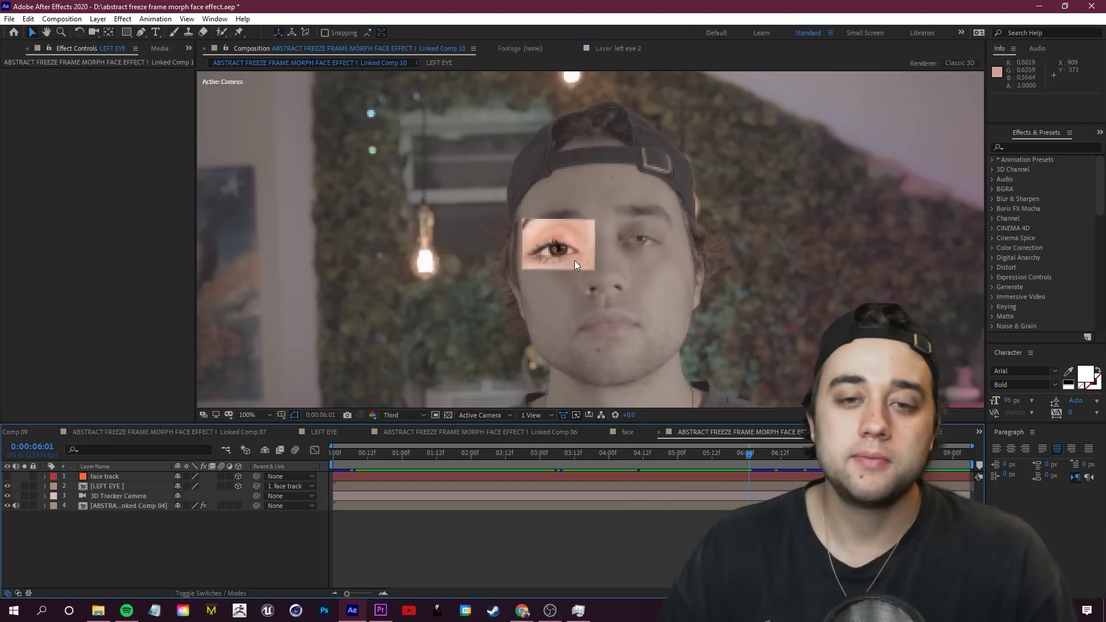
{"action": "double_click", "coordinate": [103, 486]}
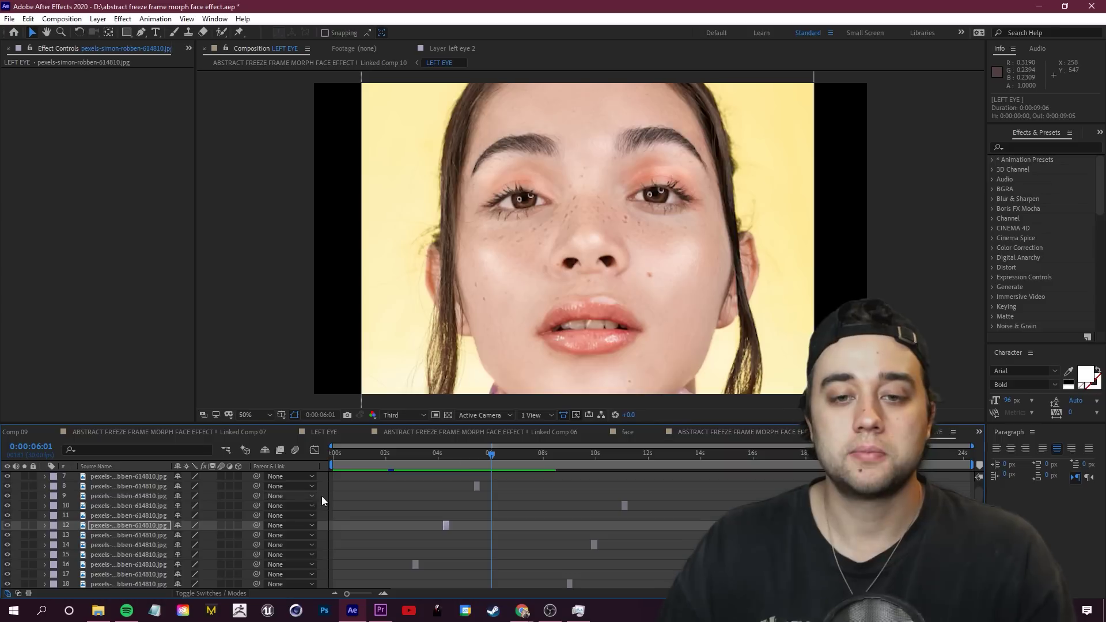
{"action": "left_click_drag", "start_coordinate": [587, 272], "coordinate": [587, 249]}
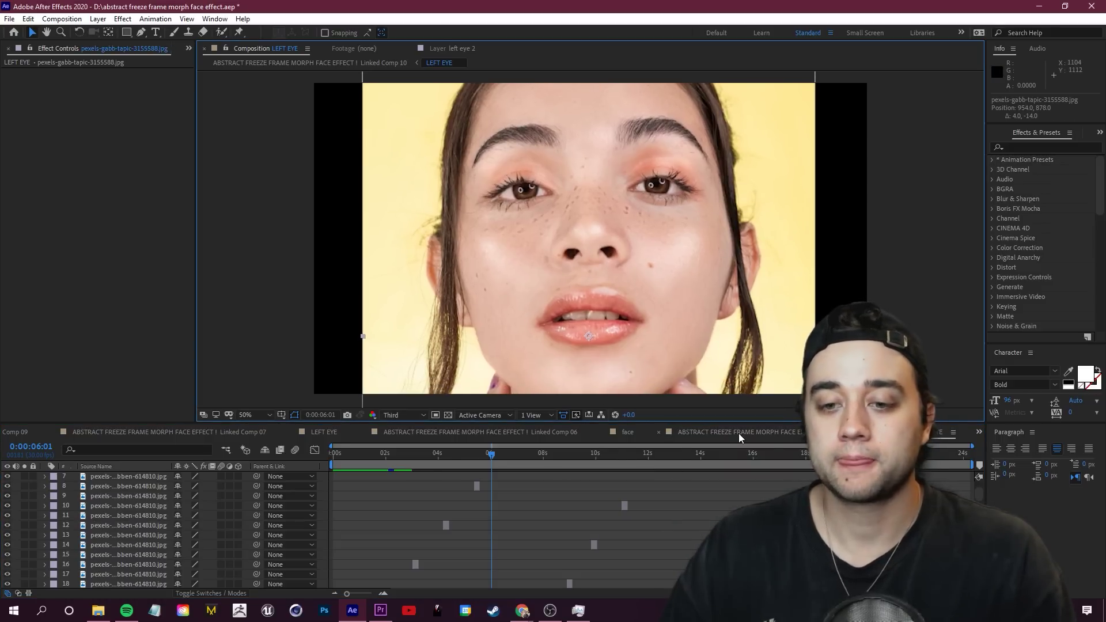
{"action": "left_click", "coordinate": [739, 433]}
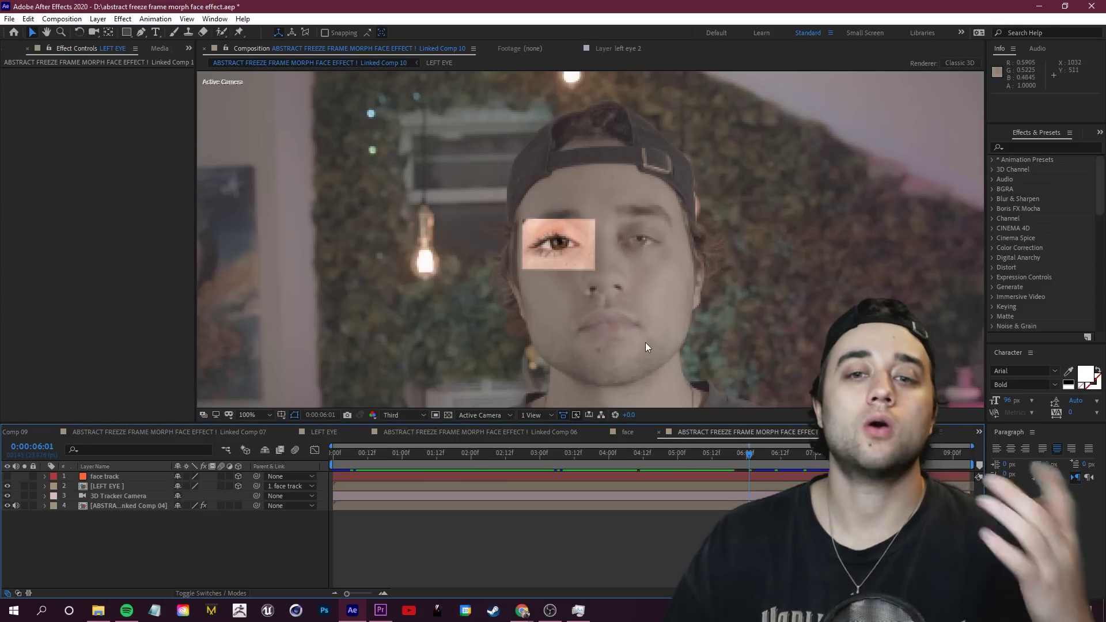
Return to the start of the timeline and create a new composition named NOSE.
{"action": "key", "text": "comma"}
{"action": "key", "text": "comma"}
{"action": "key", "text": "comma"}
{"action": "key", "text": "comma"}
{"action": "key", "text": "period"}
{"action": "key", "text": "Home"}
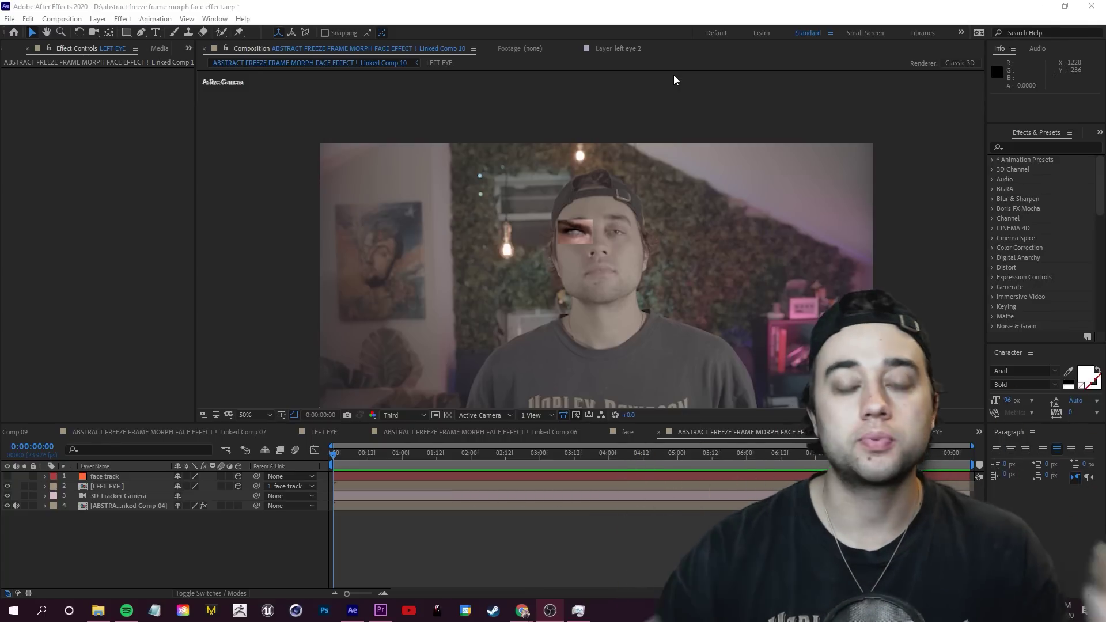
{"action": "left_click", "coordinate": [188, 48]}
{"action": "left_click", "coordinate": [218, 63]}
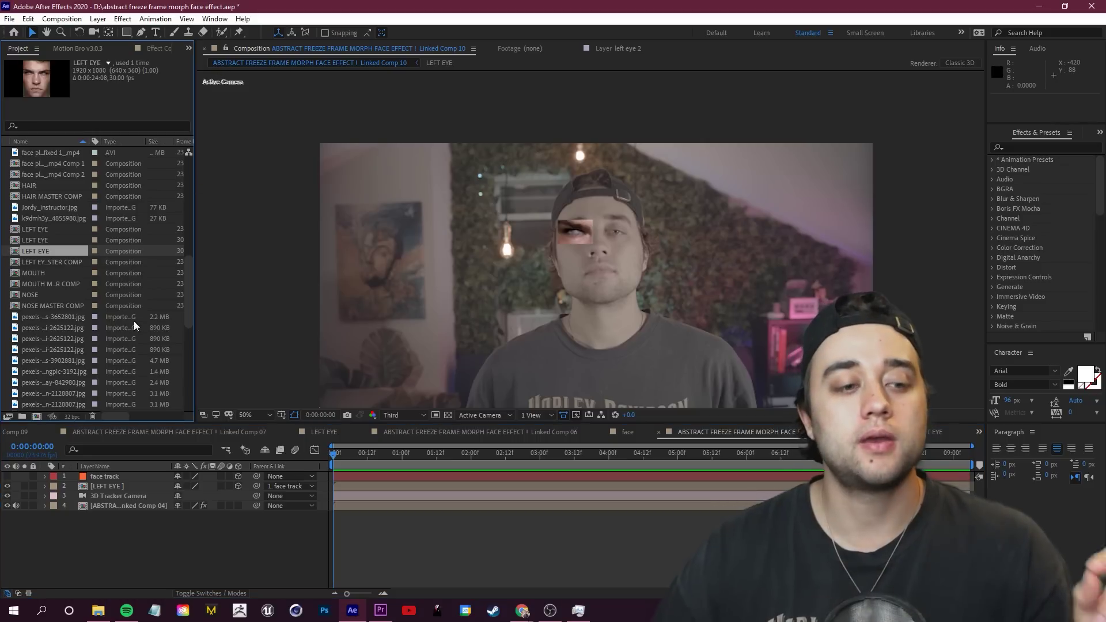
{"action": "key", "text": "ctrl+n"}
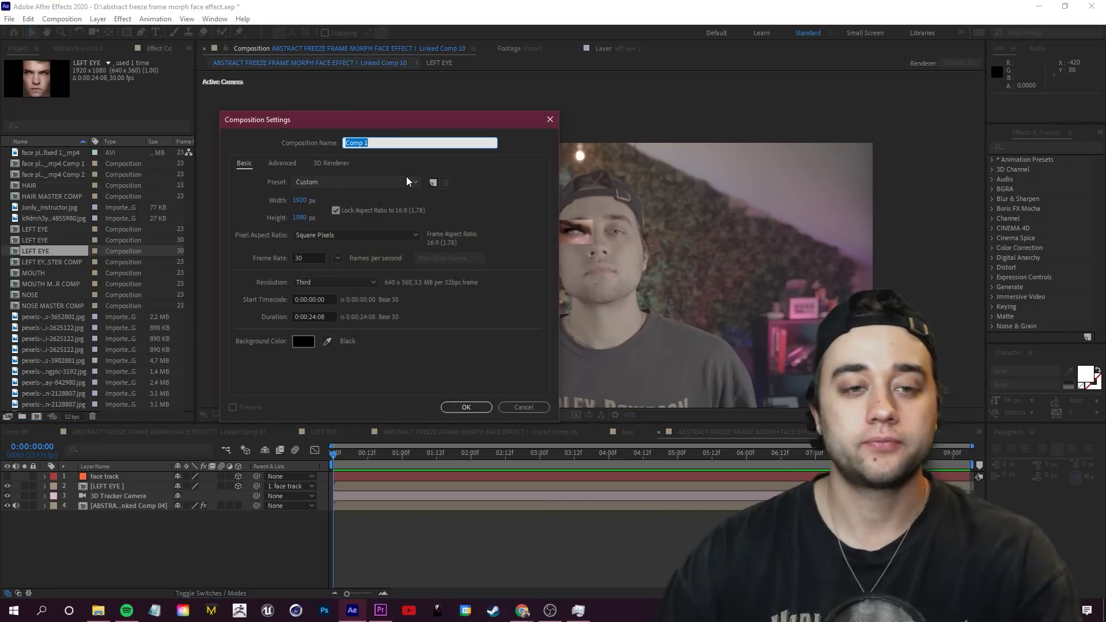
{"action": "type", "text": "NOSE"}
{"action": "key", "text": "Return"}
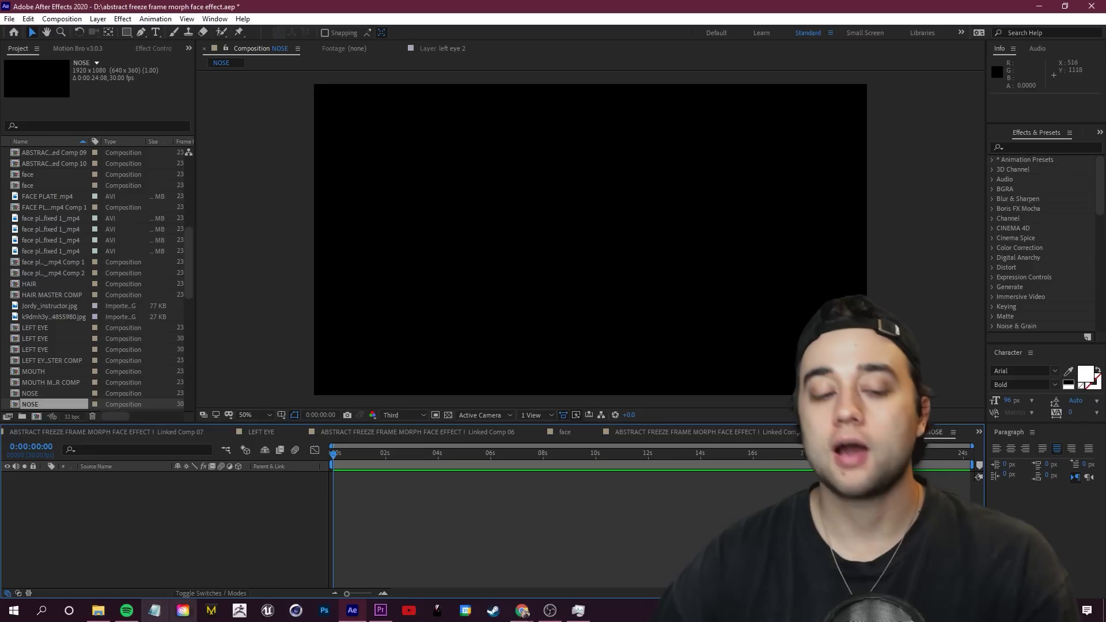
Add the portrait of the woman with white earrings to the NOSE composition, enlarging and positioning her face in the frame.
{"action": "left_click", "coordinate": [98, 610]}
{"action": "scroll", "coordinate": [674, 494], "scroll_direction": "up", "scroll_amount": 2}
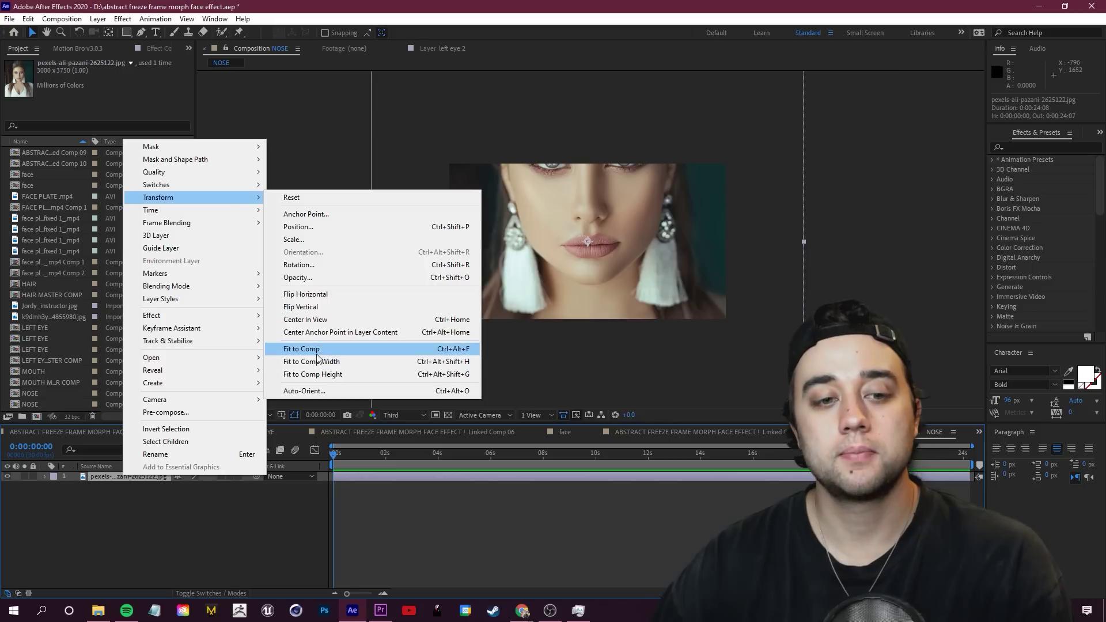
{"action": "left_click", "coordinate": [322, 353]}
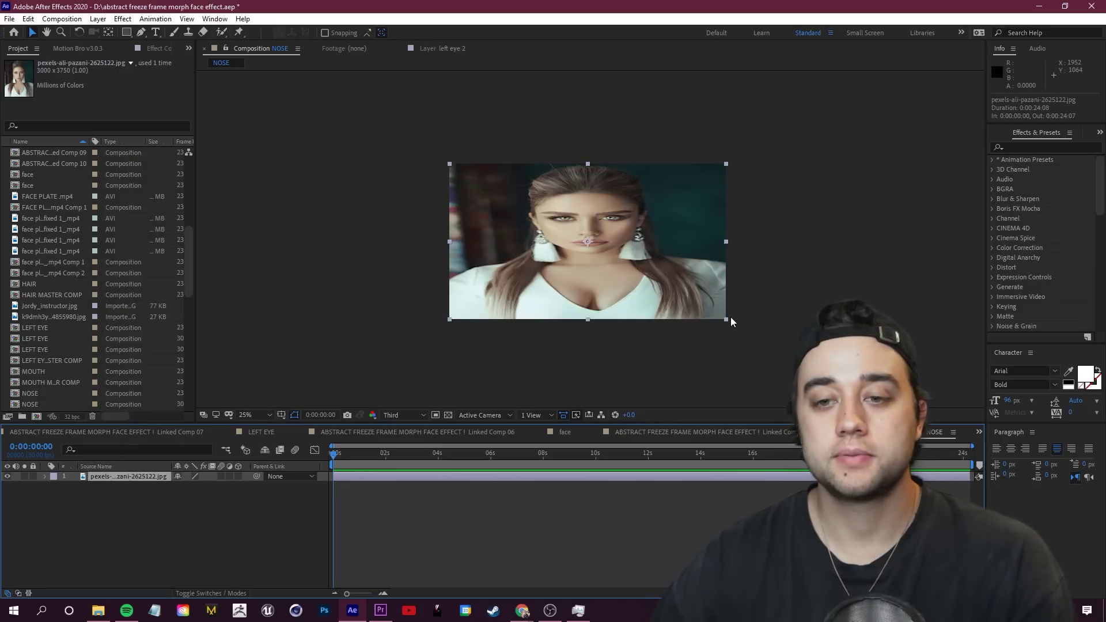
{"action": "left_click_drag", "start_coordinate": [726, 320], "coordinate": [746, 398]}
{"action": "left_click_drag", "start_coordinate": [612, 253], "coordinate": [607, 267]}
{"action": "scroll", "coordinate": [607, 268], "scroll_direction": "up", "scroll_amount": 2}
{"action": "left_click_drag", "start_coordinate": [650, 302], "coordinate": [651, 309]}
Split the portrait layer at 0:00:00:07 and delete the part after the cut.
{"action": "key", "text": "space"}
{"action": "key", "text": "Page_Down"}
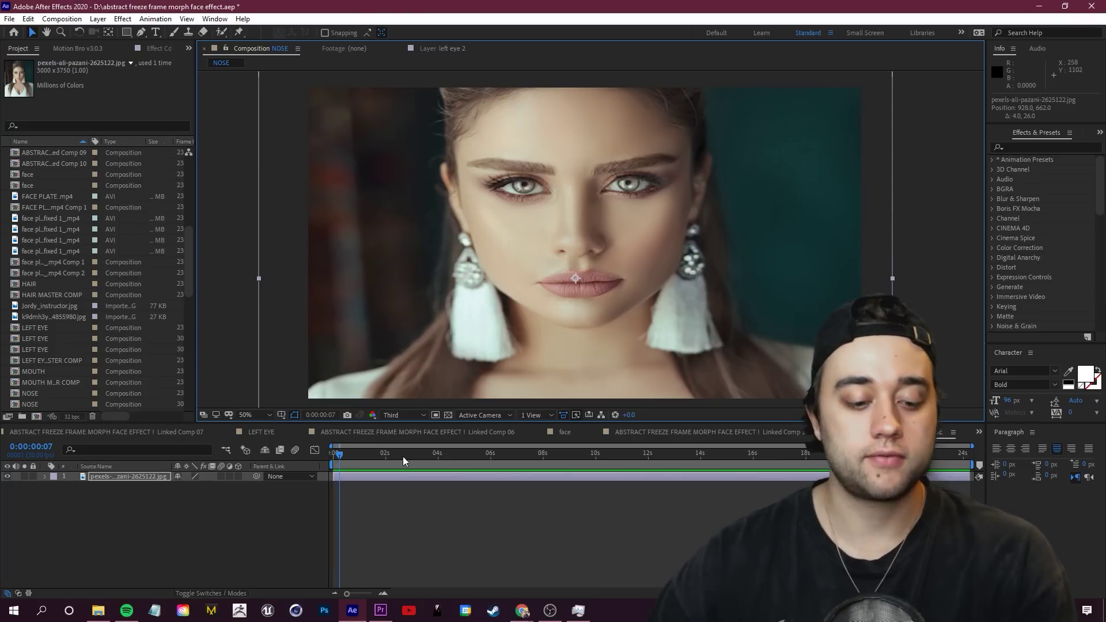
{"action": "key", "text": "ctrl+shift+d"}
{"action": "left_click", "coordinate": [381, 478]}
{"action": "key", "text": "Delete"}
{"action": "left_click_drag", "start_coordinate": [339, 455], "coordinate": [333, 458]}
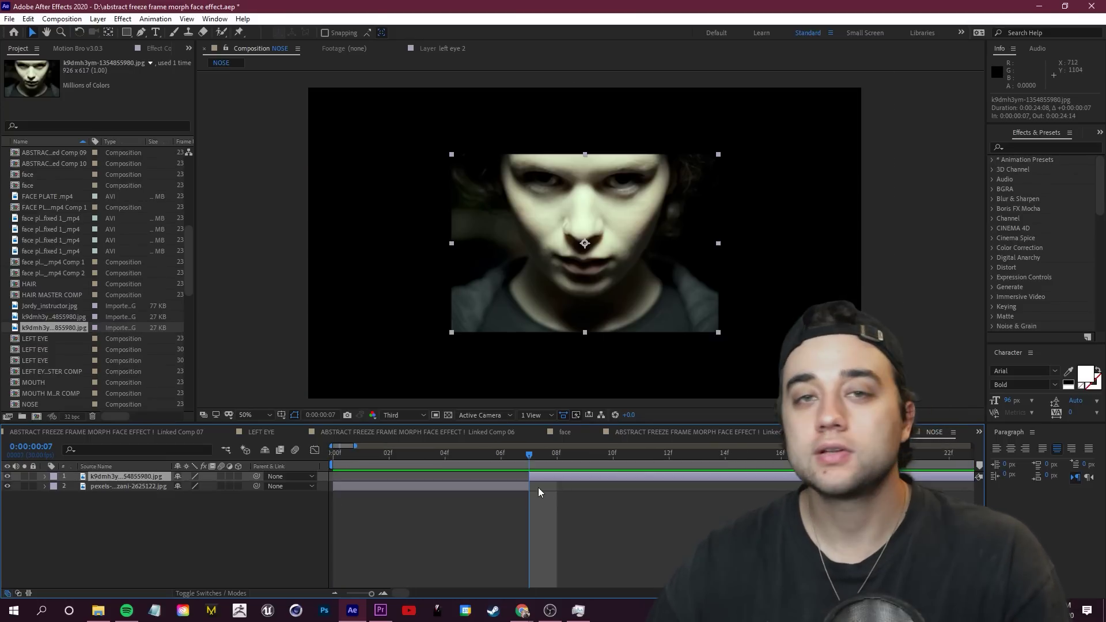
From 0:00:00:07 onward, lower the opacity of the overlaid portraits, then scale and position them to line up with the preceding face.
{"action": "left_click", "coordinate": [530, 486]}
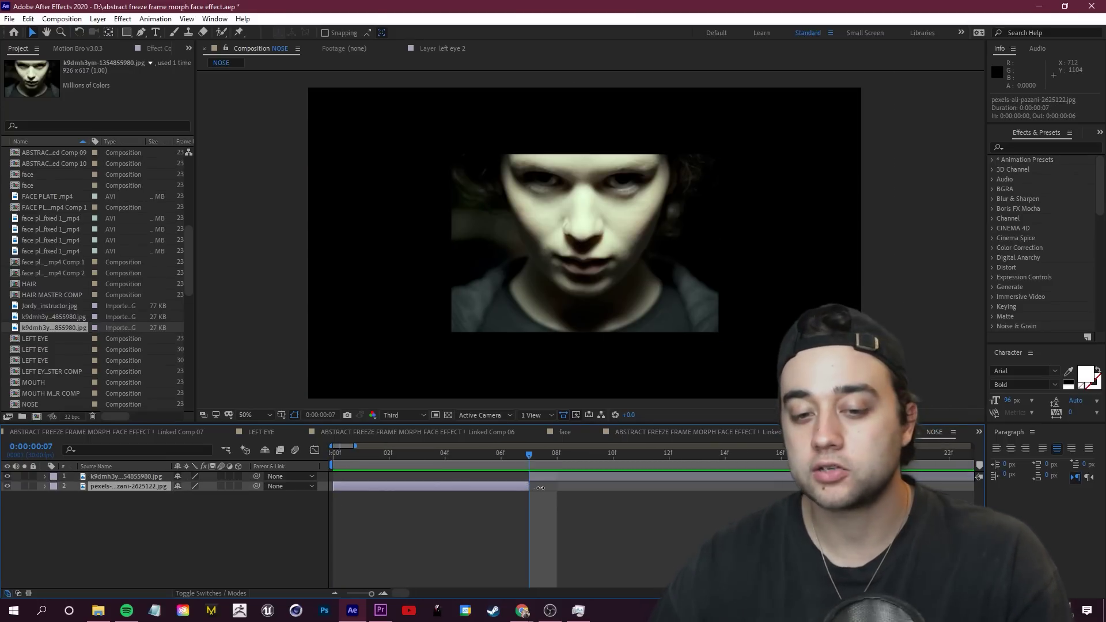
{"action": "left_click", "coordinate": [544, 476]}
{"action": "key", "text": "t"}
{"action": "left_click_drag", "start_coordinate": [177, 486], "coordinate": [116, 484]}
{"action": "left_click_drag", "start_coordinate": [190, 486], "coordinate": [223, 486]}
{"action": "left_click_drag", "start_coordinate": [700, 254], "coordinate": [696, 279]}
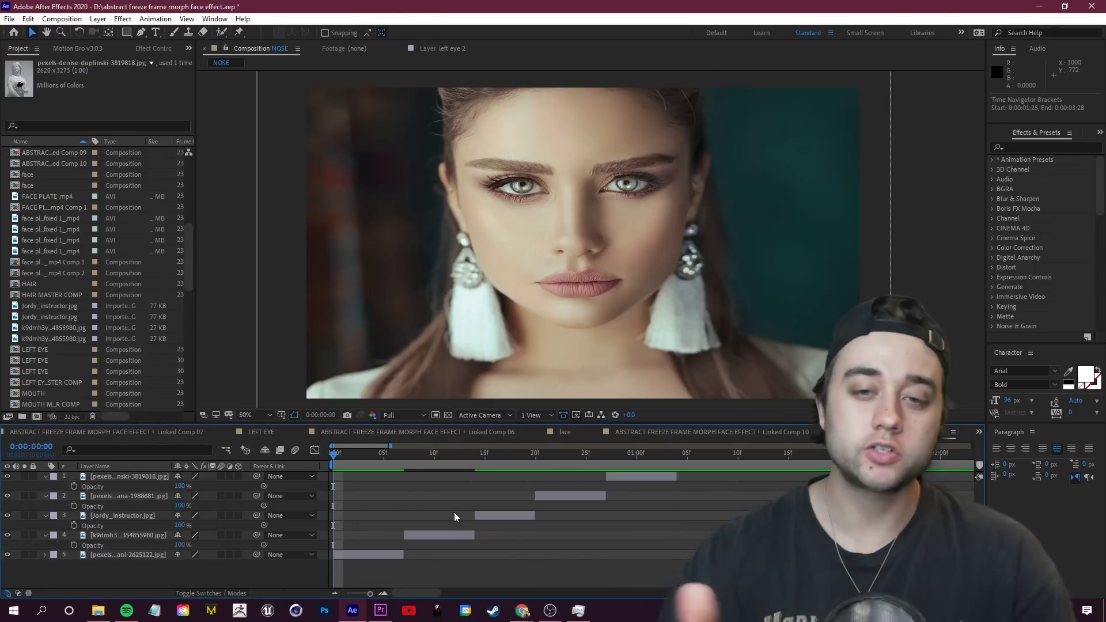
Preview the five-portrait NOSE sequence from its start.
{"action": "key", "text": "space"}
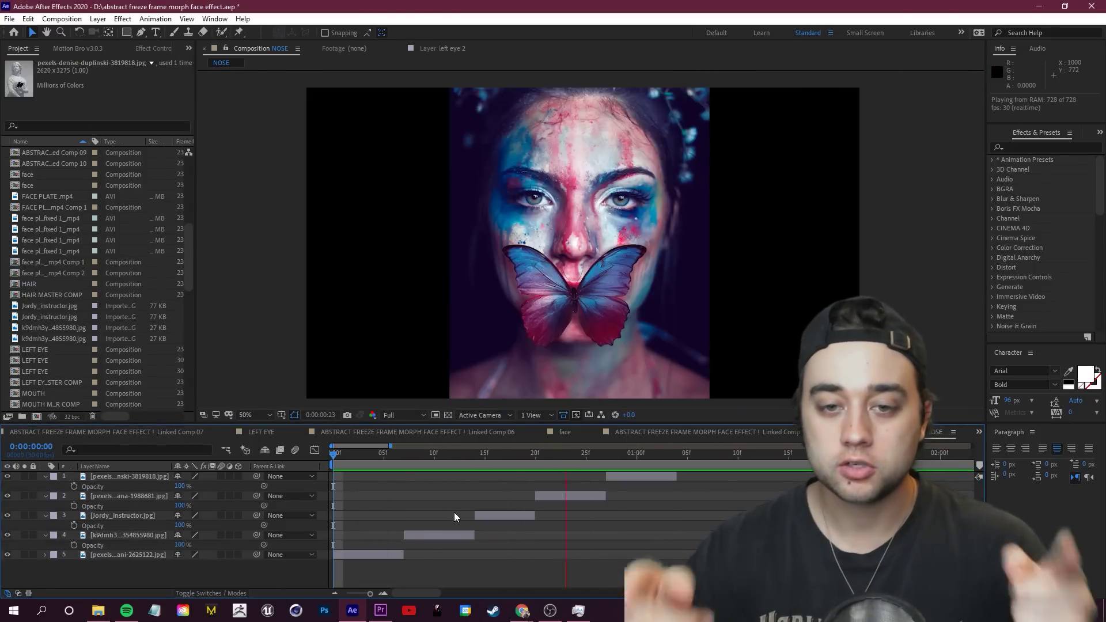
{"action": "left_click_drag", "start_coordinate": [746, 458], "coordinate": [332, 456]}
{"action": "key", "text": "space"}
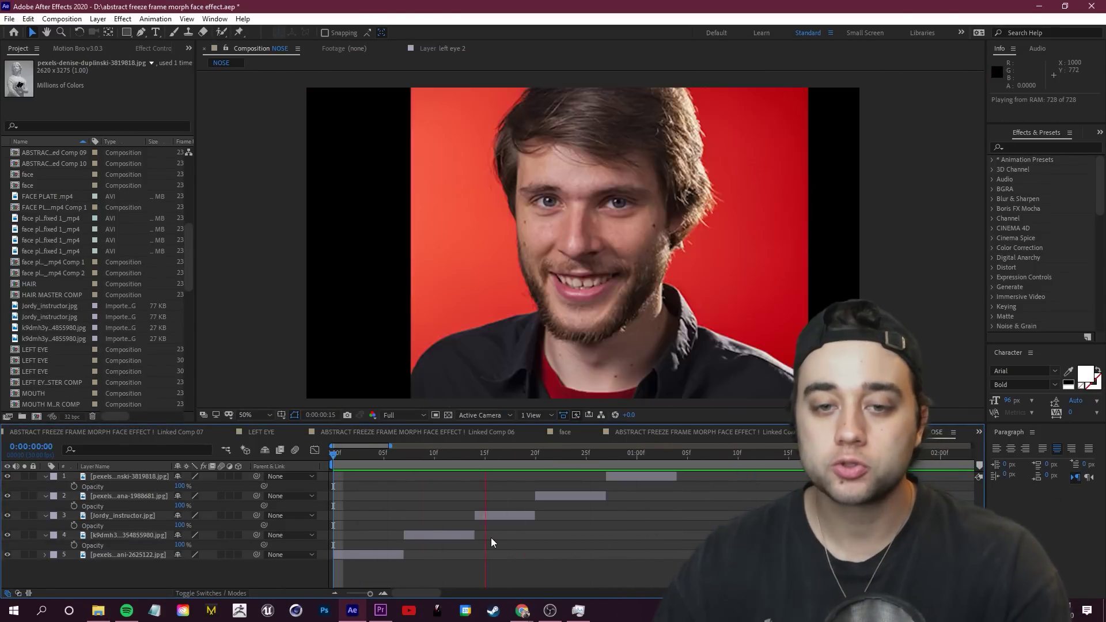
{"action": "key", "text": "space"}
{"action": "key", "text": "space"}
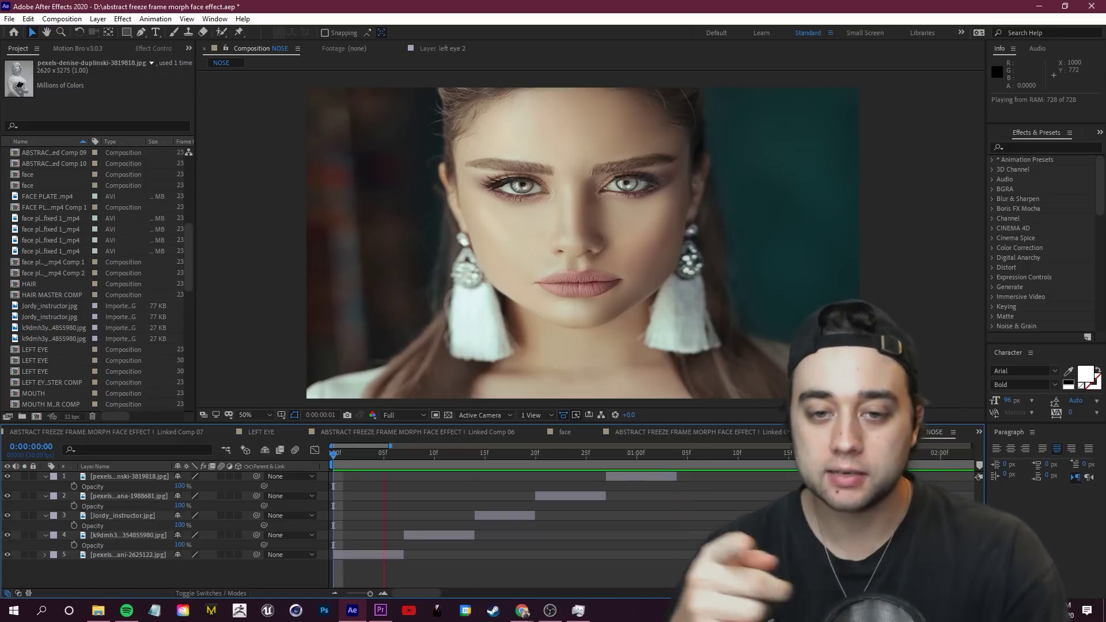
{"action": "key", "text": "space"}
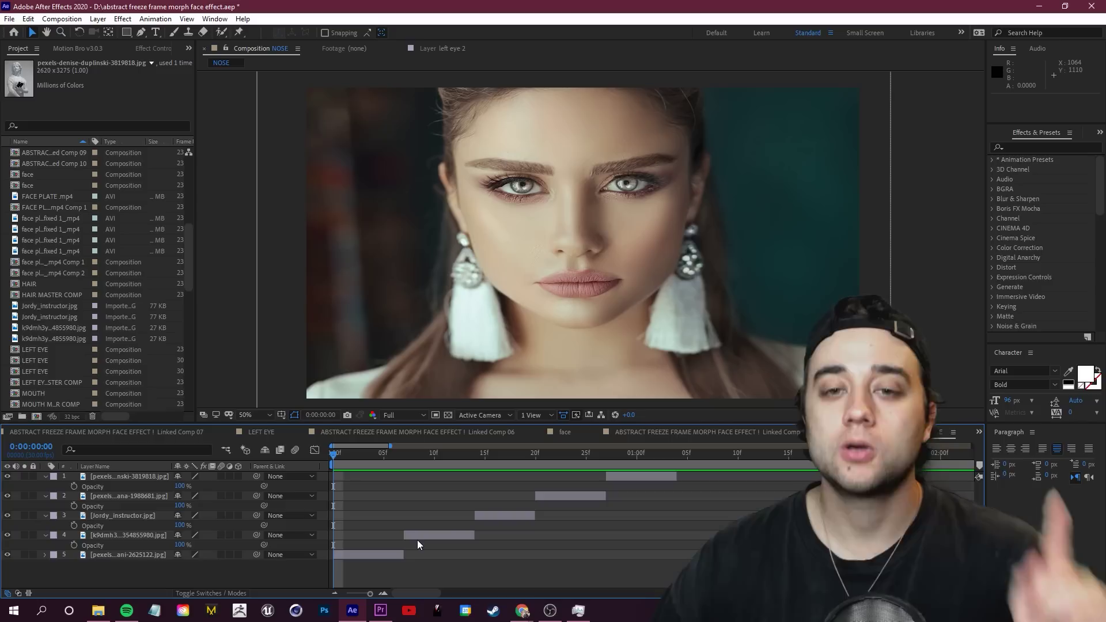
Collapse the opacity properties of the portrait layers and save the project.
{"action": "left_click", "coordinate": [106, 557]}
{"action": "left_click", "coordinate": [44, 536]}
{"action": "left_click", "coordinate": [45, 516]}
{"action": "left_click_drag", "start_coordinate": [48, 507], "coordinate": [42, 478]}
{"action": "left_click", "coordinate": [45, 496]}
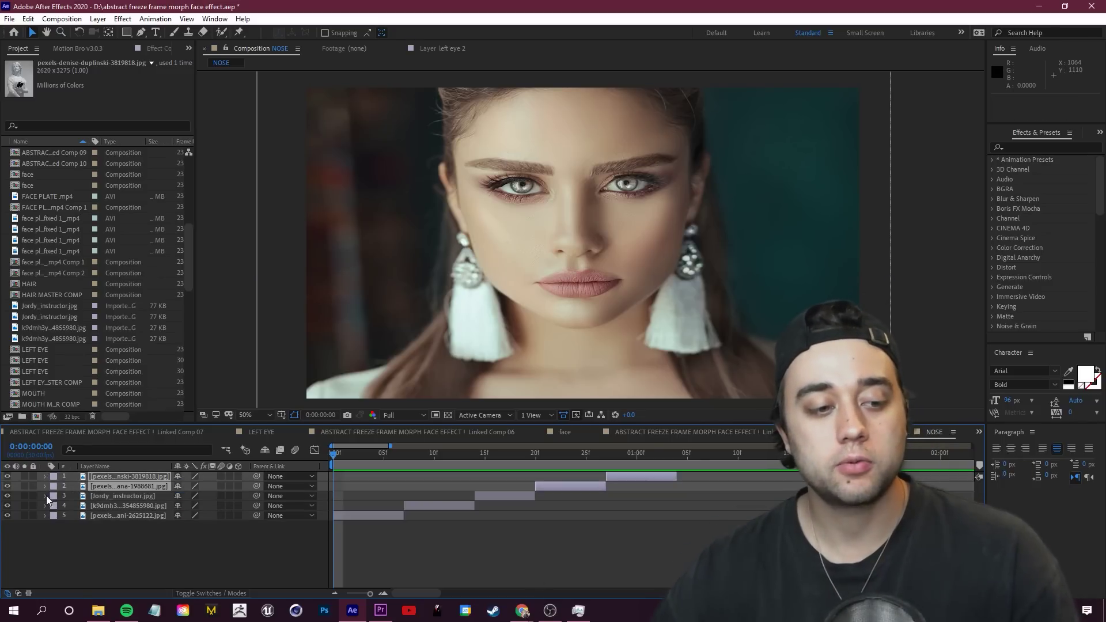
{"action": "left_click", "coordinate": [192, 556]}
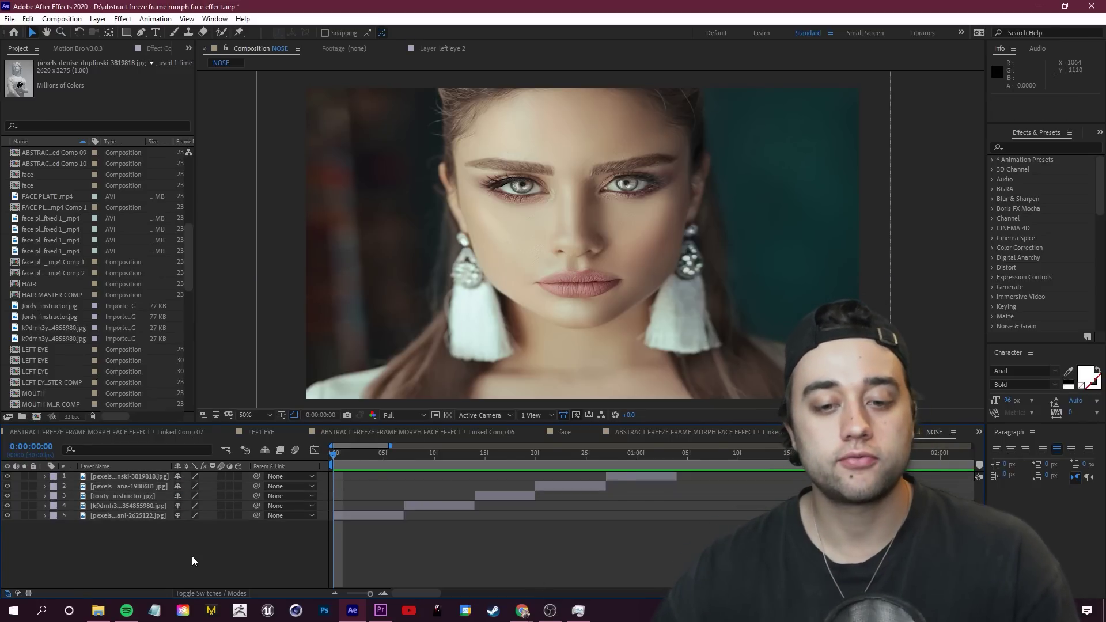
{"action": "key", "text": "ctrl+s"}
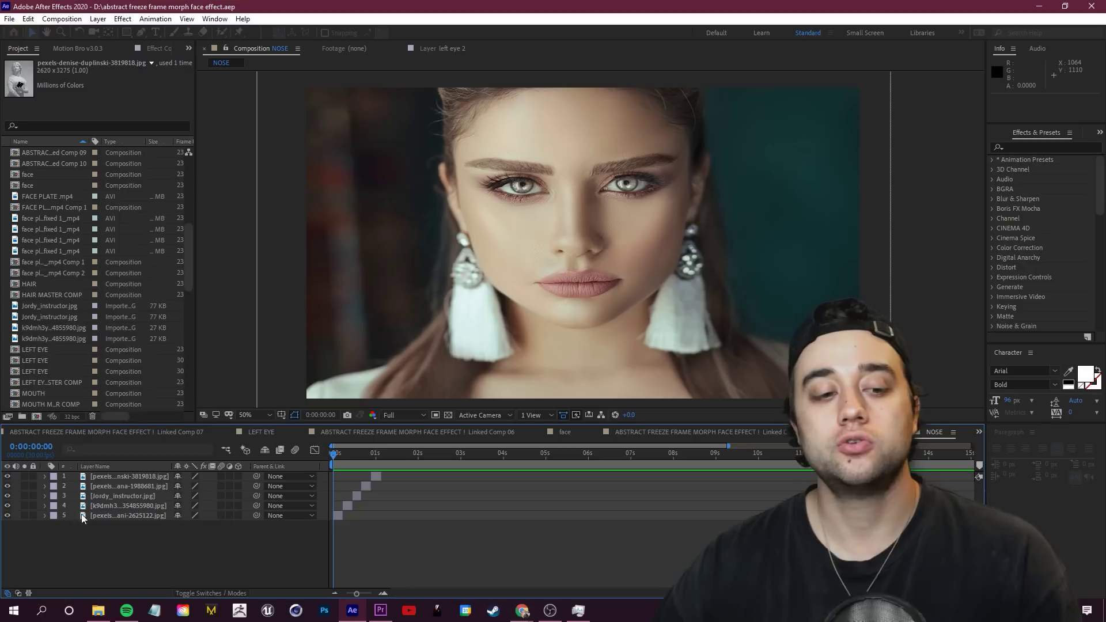
Duplicate all five portrait layers and move the copies to start at 0:00:01:04, directly after the originals.
{"action": "left_click", "coordinate": [115, 514]}
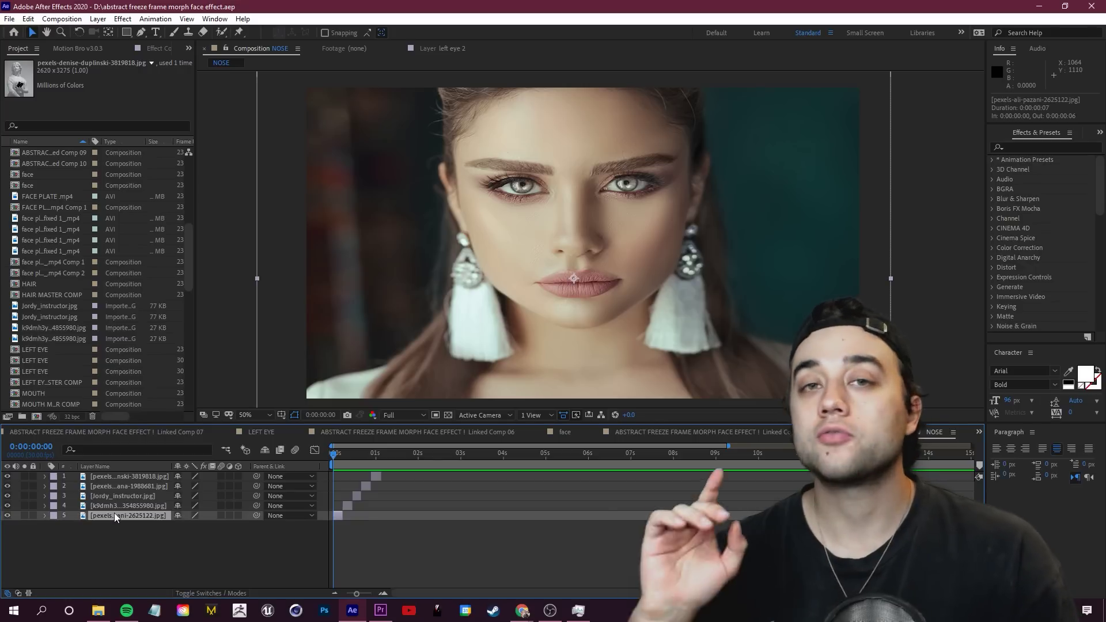
{"action": "left_click", "coordinate": [129, 479], "text": "shift"}
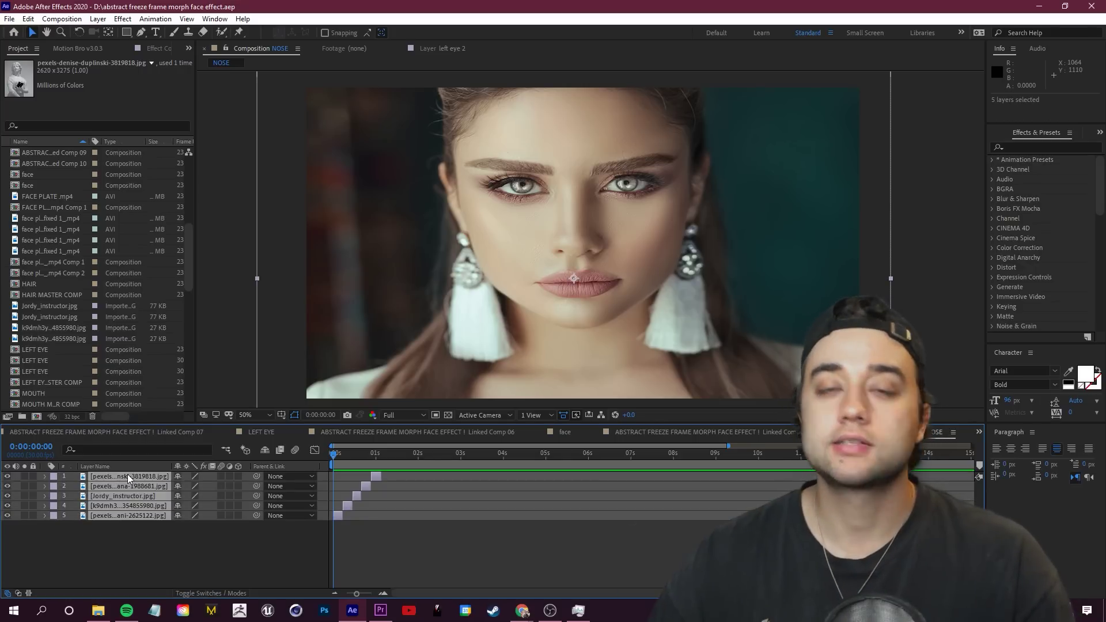
{"action": "left_click_drag", "start_coordinate": [334, 455], "coordinate": [384, 454]}
{"action": "key", "text": "semicolon"}
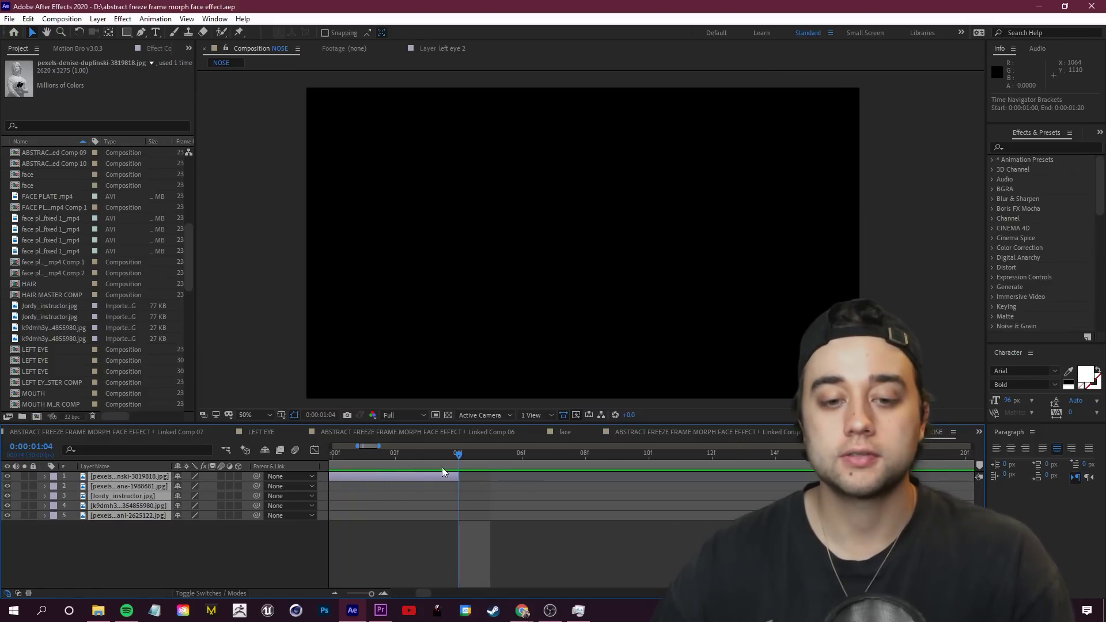
{"action": "key", "text": "semicolon"}
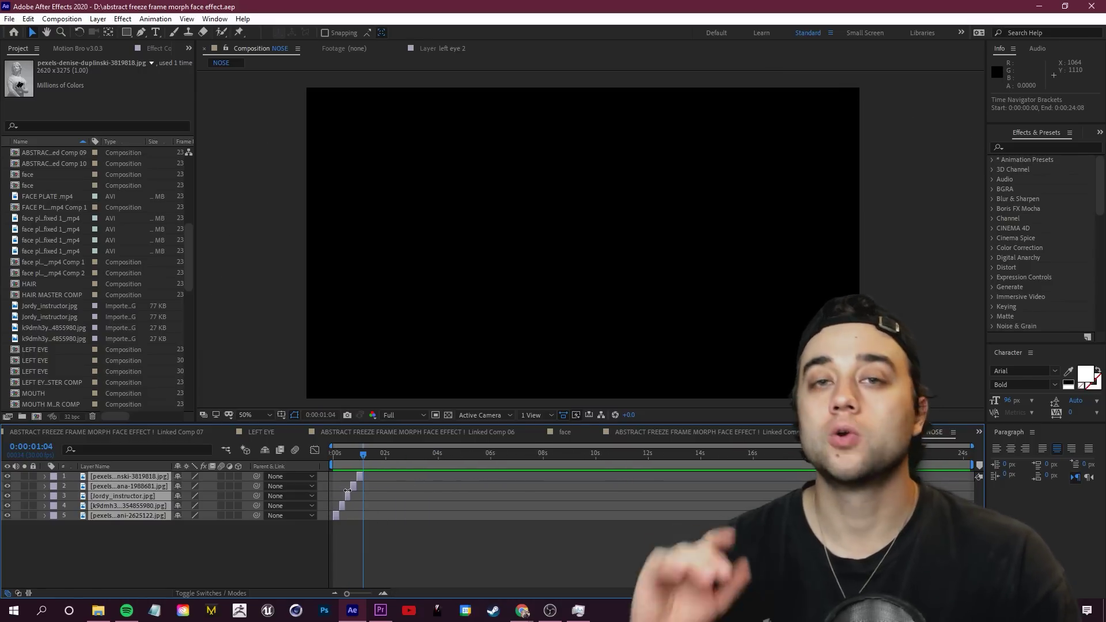
{"action": "key", "text": "ctrl+d"}
{"action": "key", "text": "semicolon"}
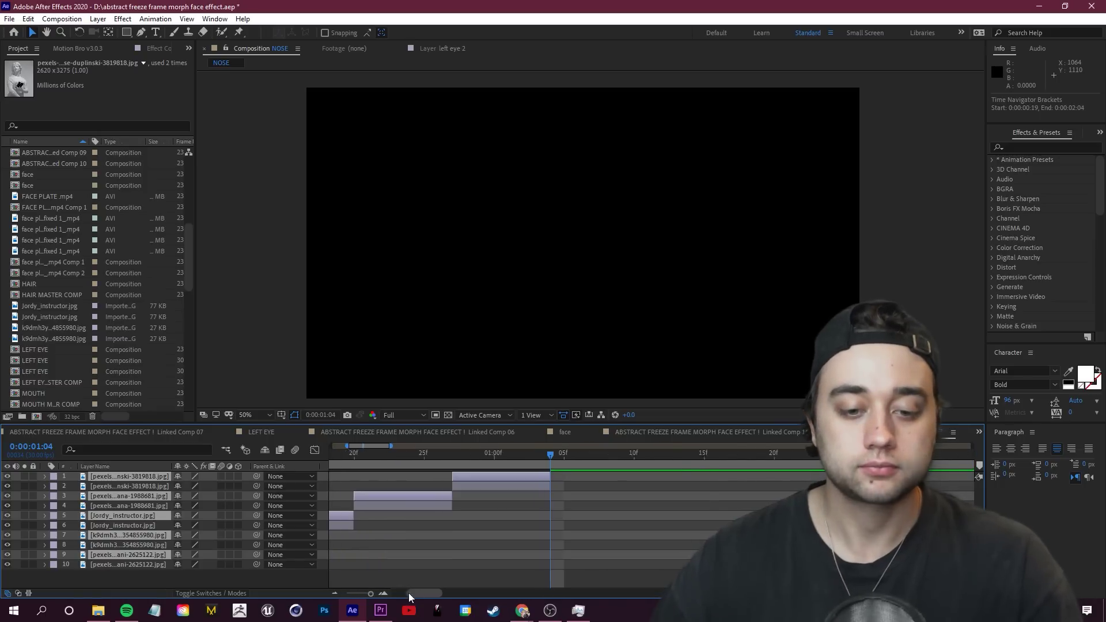
{"action": "left_click_drag", "start_coordinate": [417, 594], "coordinate": [402, 593]}
{"action": "left_click_drag", "start_coordinate": [380, 555], "coordinate": [828, 555]}
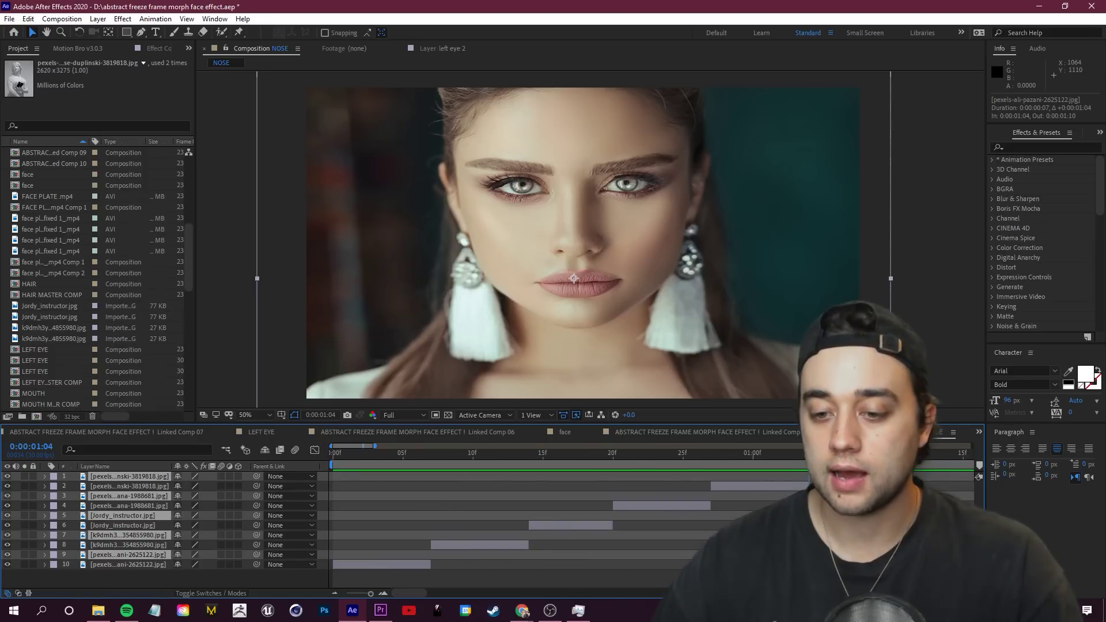
Duplicate the five portrait layers two more times, starting the copies at 0:00:02:08 and 0:00:03:12, each directly after the previous set.
{"action": "key", "text": "ctrl+d"}
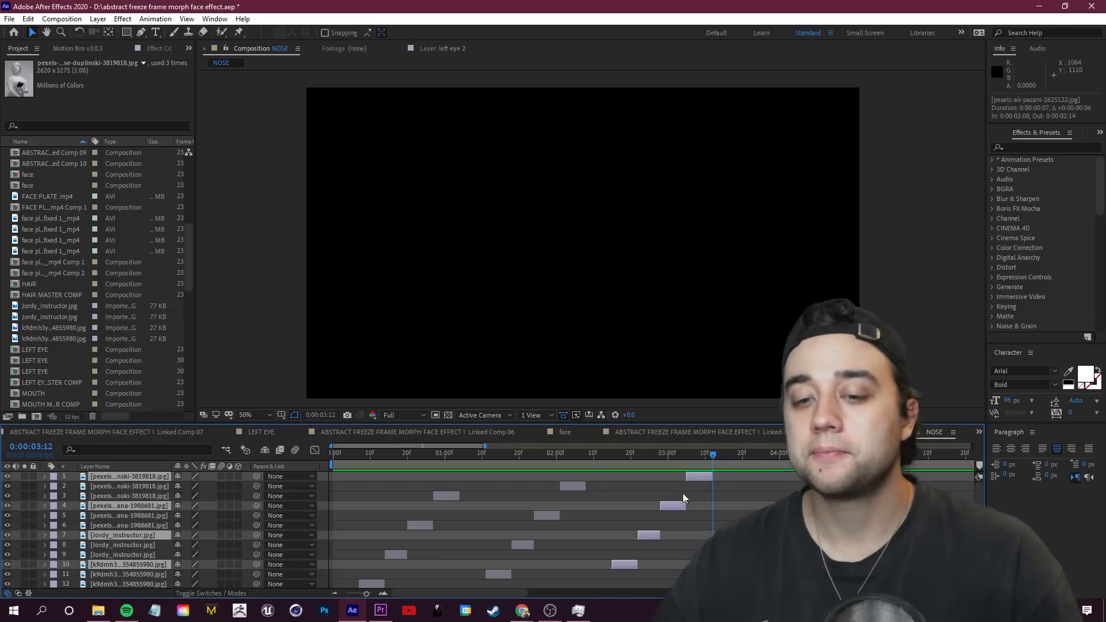
{"action": "key", "text": "minus"}
{"action": "key", "text": "ctrl+d"}
{"action": "scroll", "coordinate": [466, 557], "scroll_direction": "down", "scroll_amount": 3}
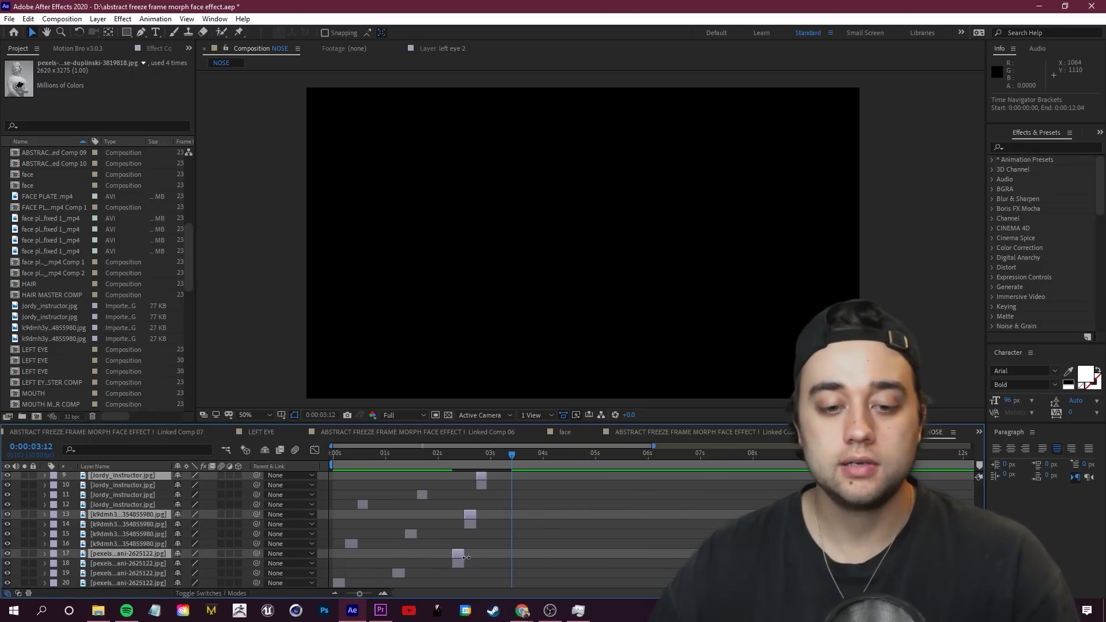
{"action": "left_click_drag", "start_coordinate": [459, 559], "coordinate": [519, 555]}
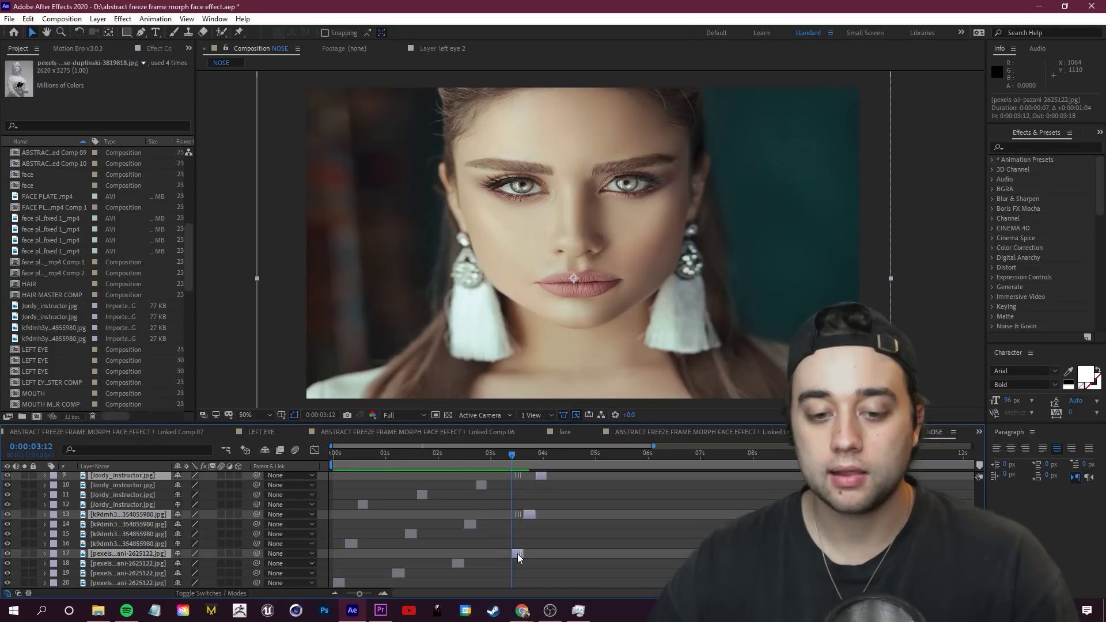
{"action": "scroll", "coordinate": [525, 519], "scroll_direction": "up", "scroll_amount": 3}
{"action": "left_click_drag", "start_coordinate": [529, 473], "coordinate": [572, 465]}
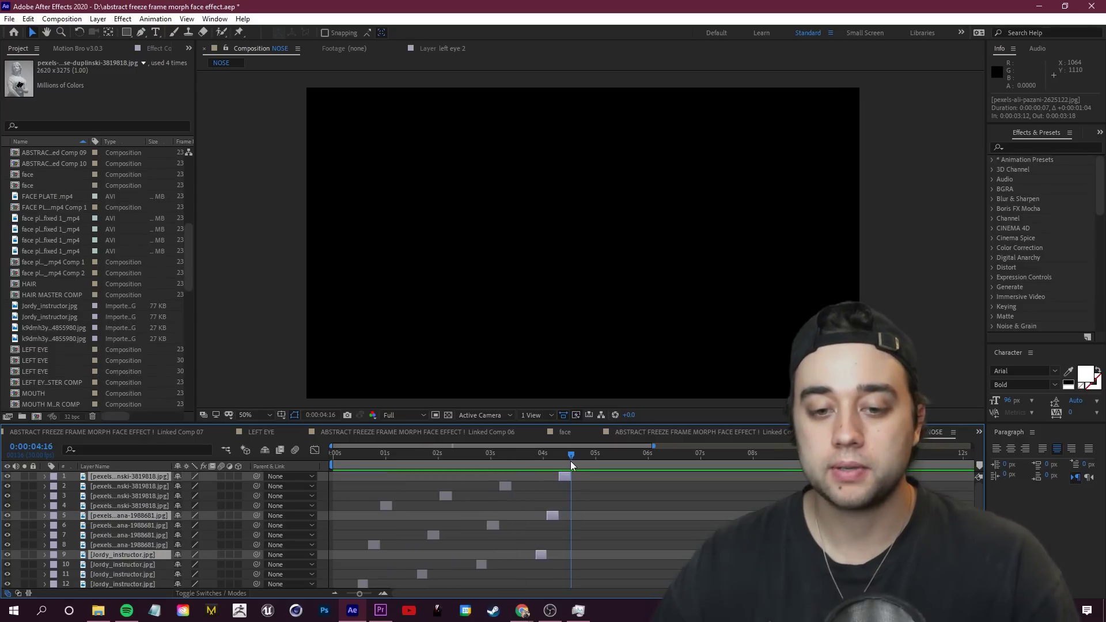
Duplicate all twenty portrait layers, place the copies from 0:00:04:16, and repeat until NOSE is filled; play the result.
{"action": "left_click", "coordinate": [105, 489]}
{"action": "left_click", "coordinate": [109, 477]}
{"action": "scroll", "coordinate": [124, 530], "scroll_direction": "down", "scroll_amount": 3}
{"action": "left_click", "coordinate": [136, 584], "text": "shift"}
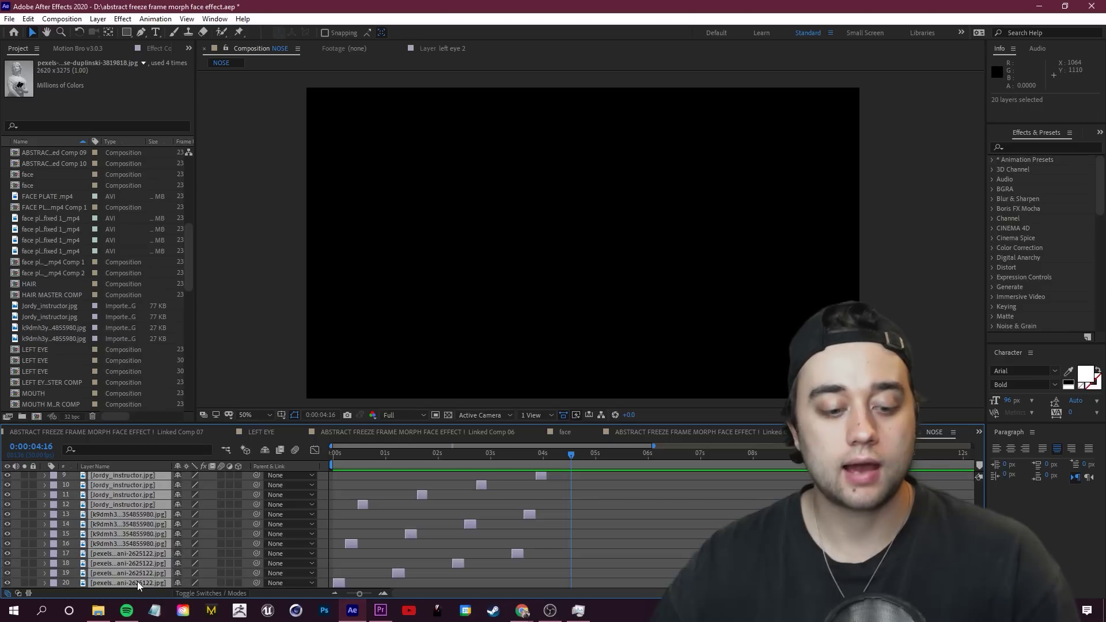
{"action": "key", "text": "ctrl+d"}
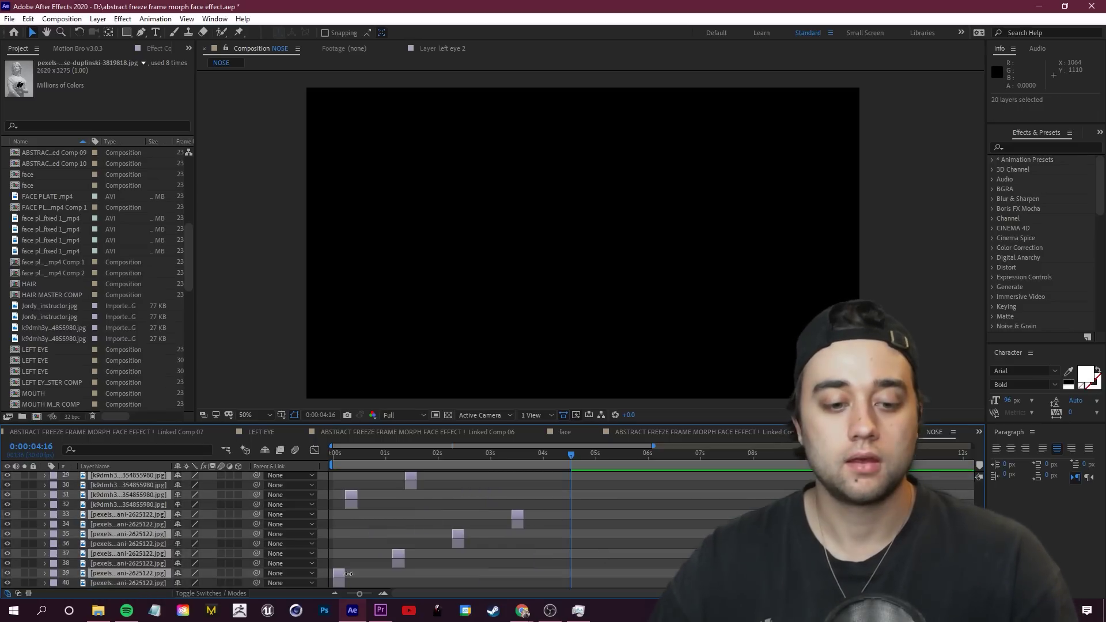
{"action": "left_click_drag", "start_coordinate": [349, 574], "coordinate": [578, 561]}
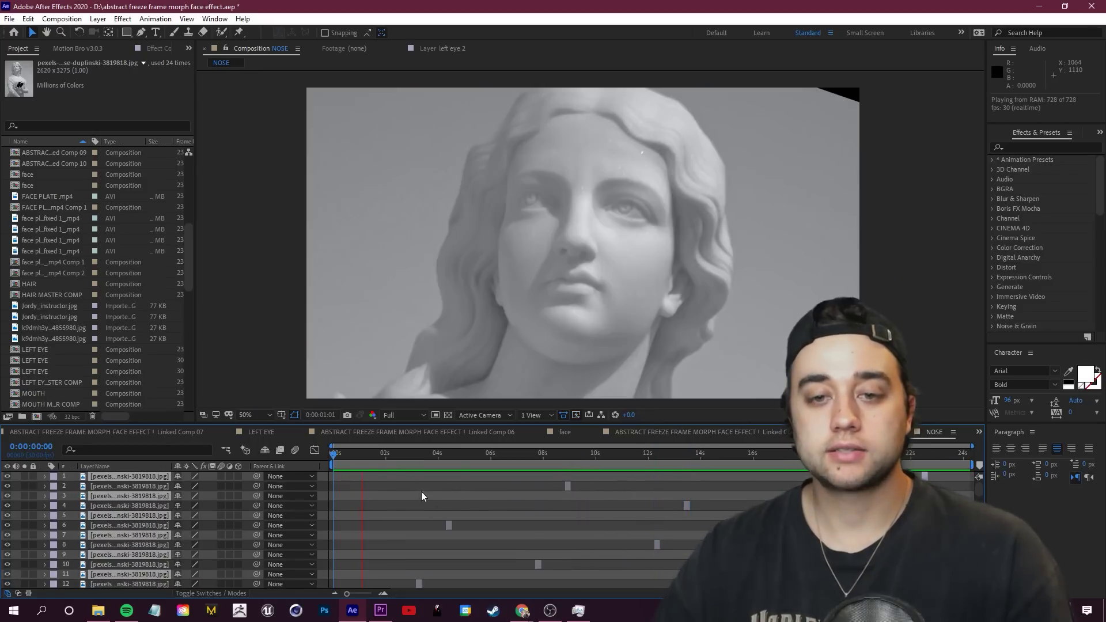
{"action": "left_click_drag", "start_coordinate": [351, 458], "coordinate": [715, 477]}
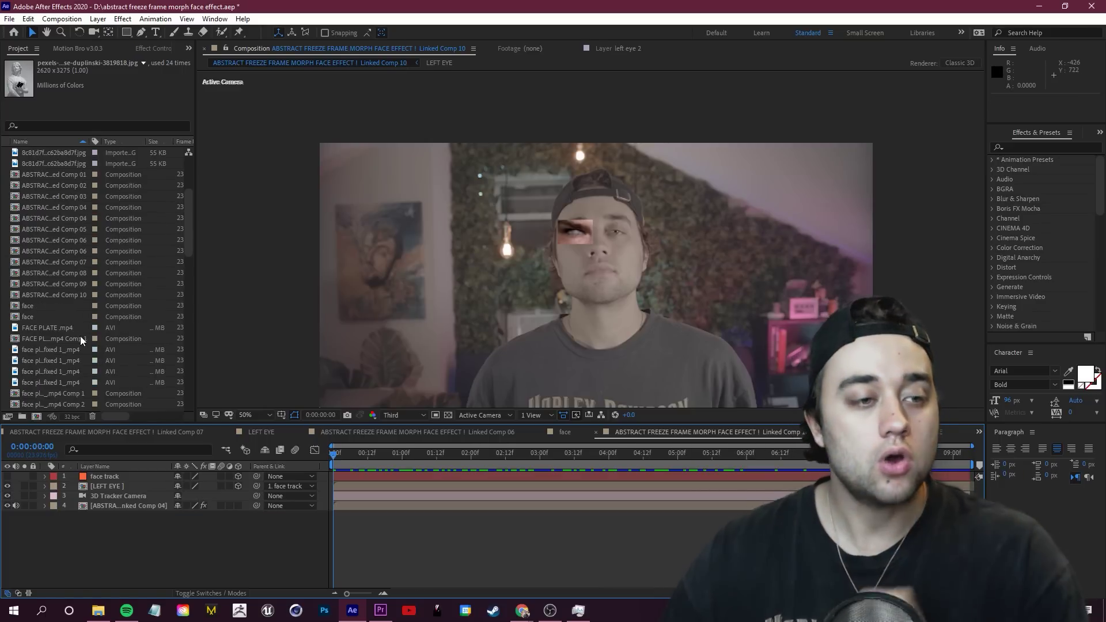
Add the NOSE composition to Linked Comp 10, make it a 3D layer, and parent it to face track.
{"action": "left_click_drag", "start_coordinate": [185, 245], "coordinate": [185, 287]}
{"action": "left_click_drag", "start_coordinate": [36, 327], "coordinate": [125, 476]}
{"action": "left_click", "coordinate": [238, 477]}
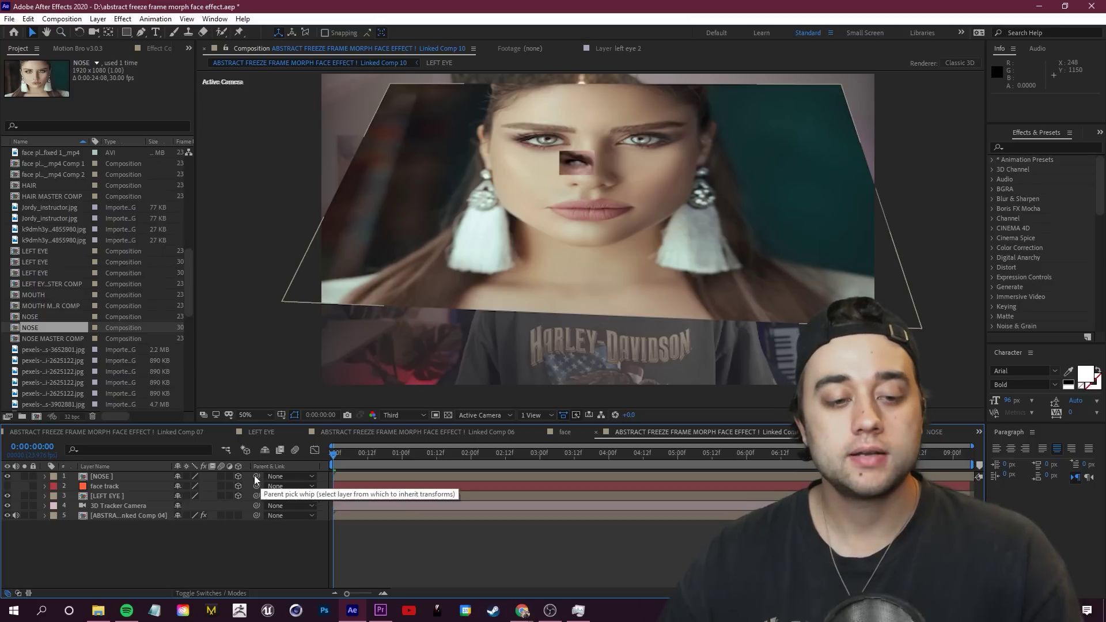
{"action": "left_click_drag", "start_coordinate": [257, 476], "coordinate": [109, 487]}
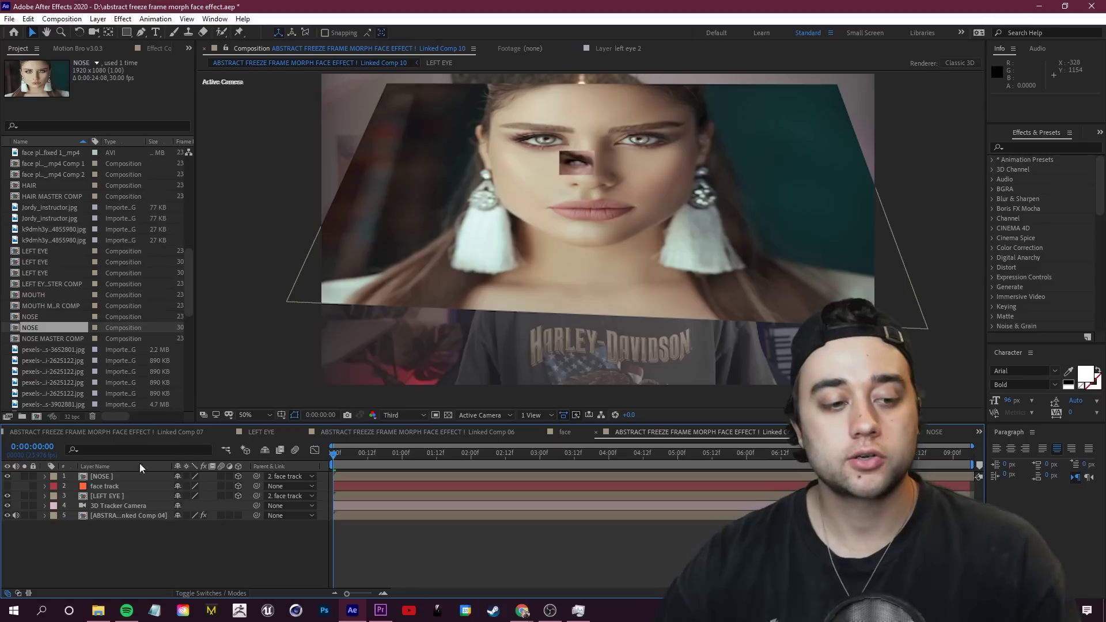
Reset the NOSE layer's transform properties and preview how it follows the head.
{"action": "left_click", "coordinate": [45, 476]}
{"action": "left_click", "coordinate": [55, 487]}
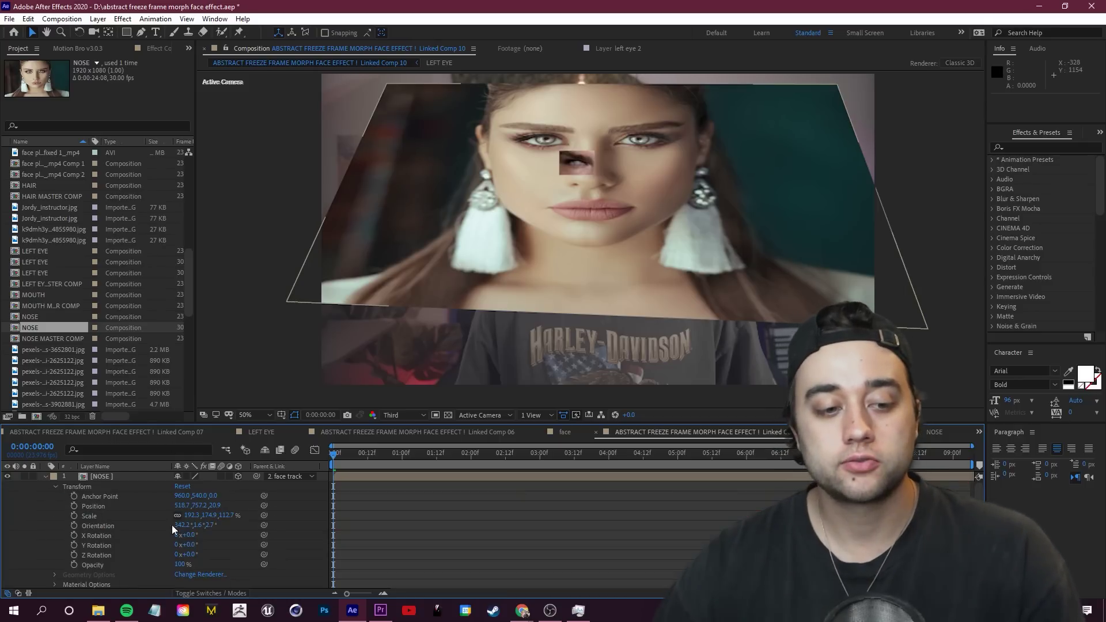
{"action": "left_click", "coordinate": [182, 488]}
{"action": "left_click", "coordinate": [45, 477]}
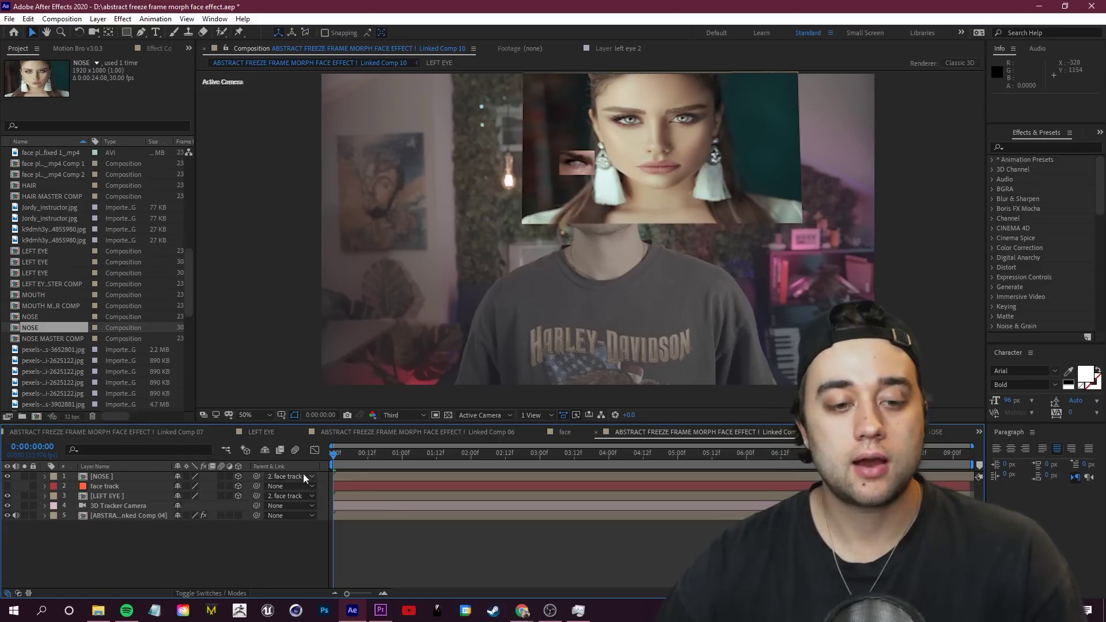
{"action": "key", "text": "space"}
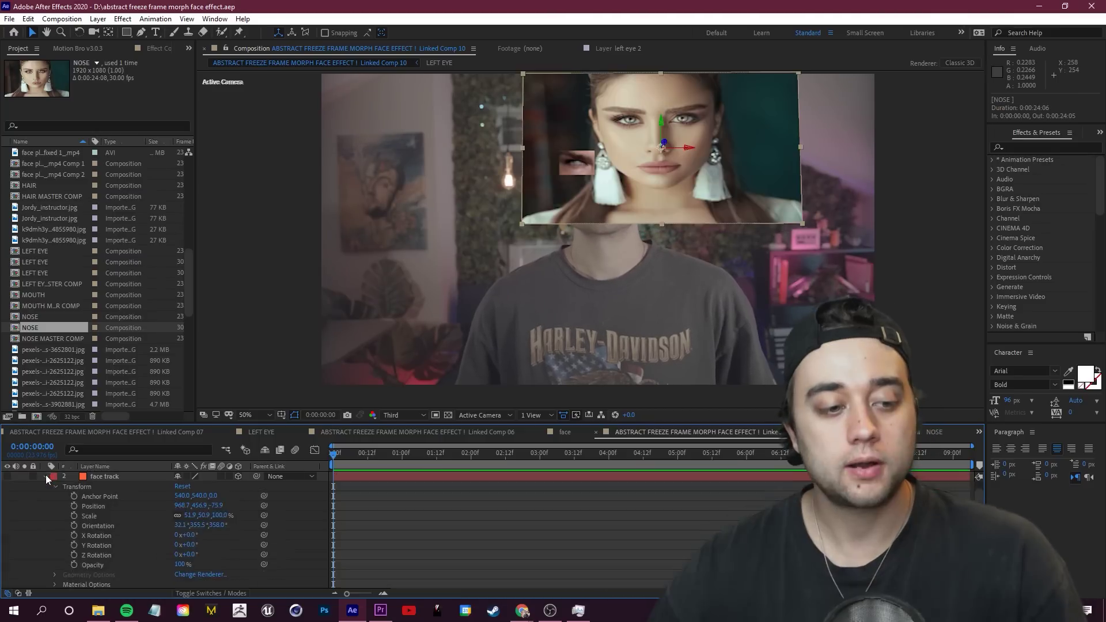
Align the NOSE layer with the tracked face using anchor point 1464, 231, 0 and a scale of 81%.
{"action": "left_click", "coordinate": [46, 476]}
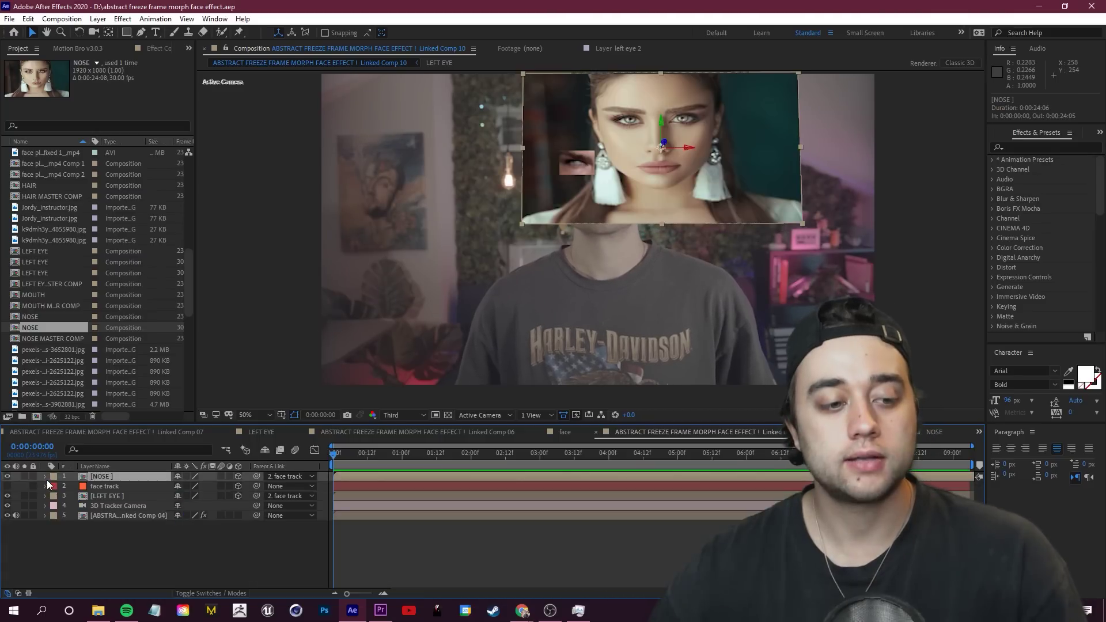
{"action": "left_click", "coordinate": [45, 478]}
{"action": "left_click_drag", "start_coordinate": [180, 497], "coordinate": [552, 531]}
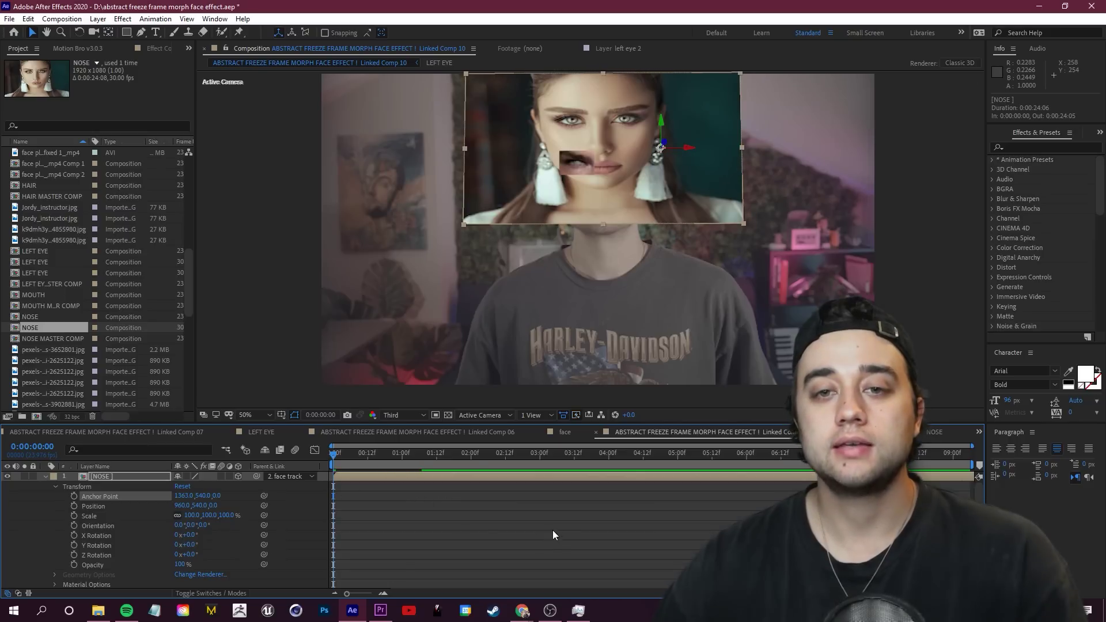
{"action": "left_click_drag", "start_coordinate": [180, 565], "coordinate": [167, 565]}
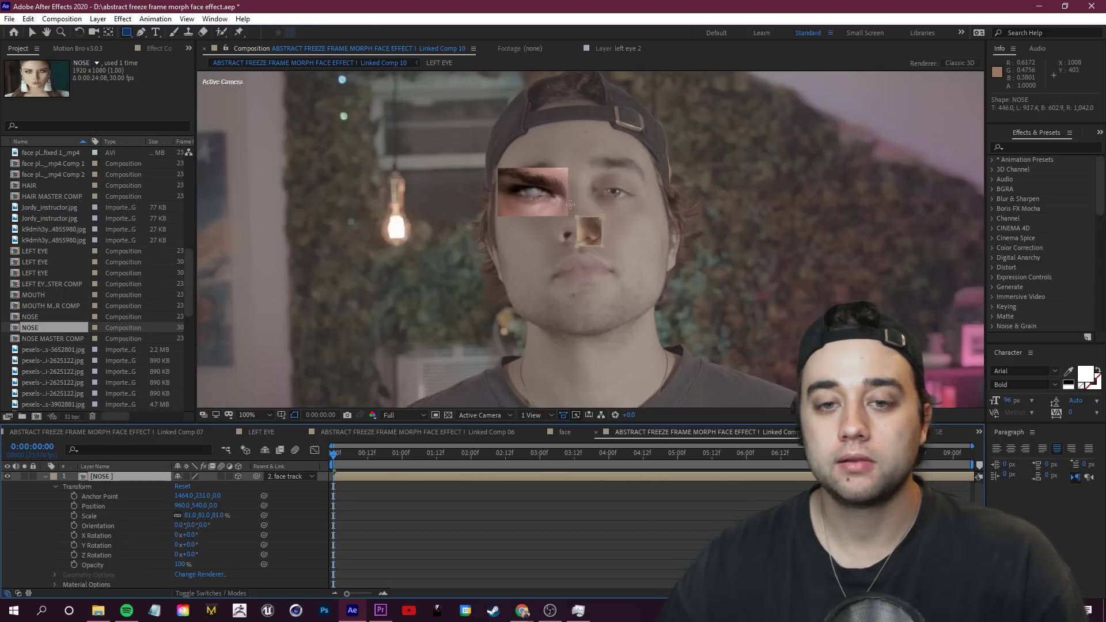
Draw a rectangular mask around the nose, place the NOSE layer below LEFT EYE, and check its tracking.
{"action": "left_click_drag", "start_coordinate": [602, 245], "coordinate": [558, 187]}
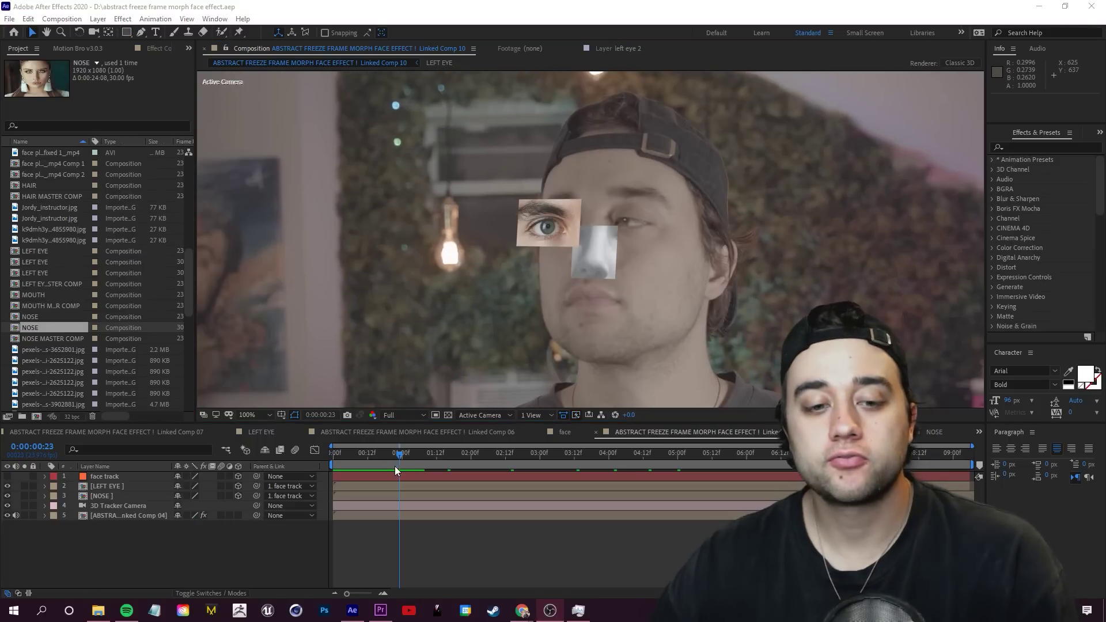
{"action": "left_click_drag", "start_coordinate": [395, 470], "coordinate": [430, 456]}
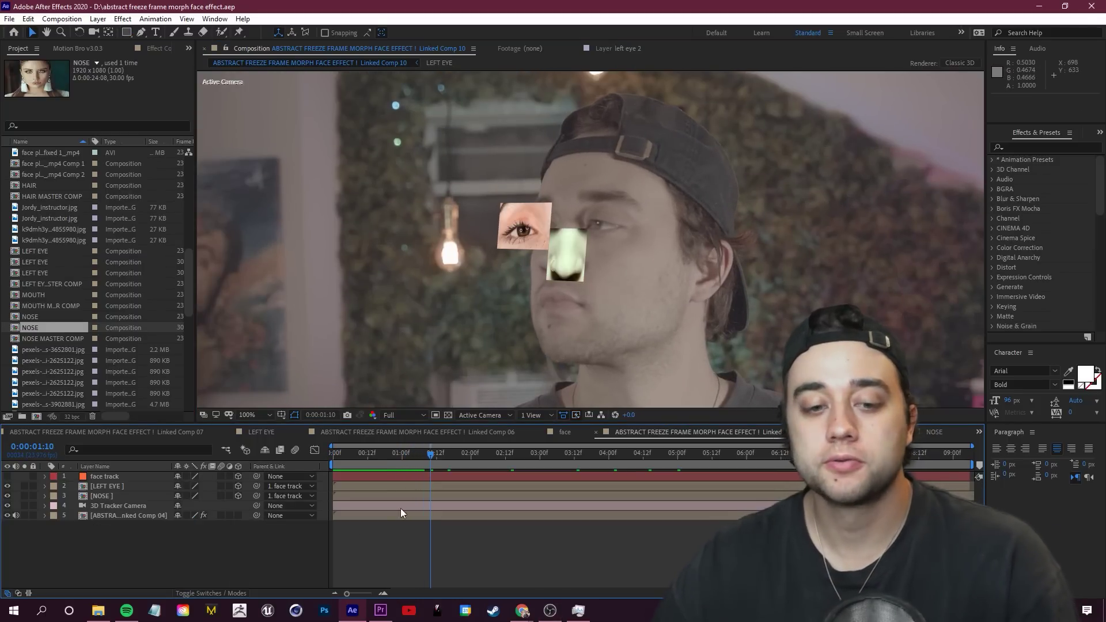
{"action": "left_click_drag", "start_coordinate": [435, 455], "coordinate": [583, 455]}
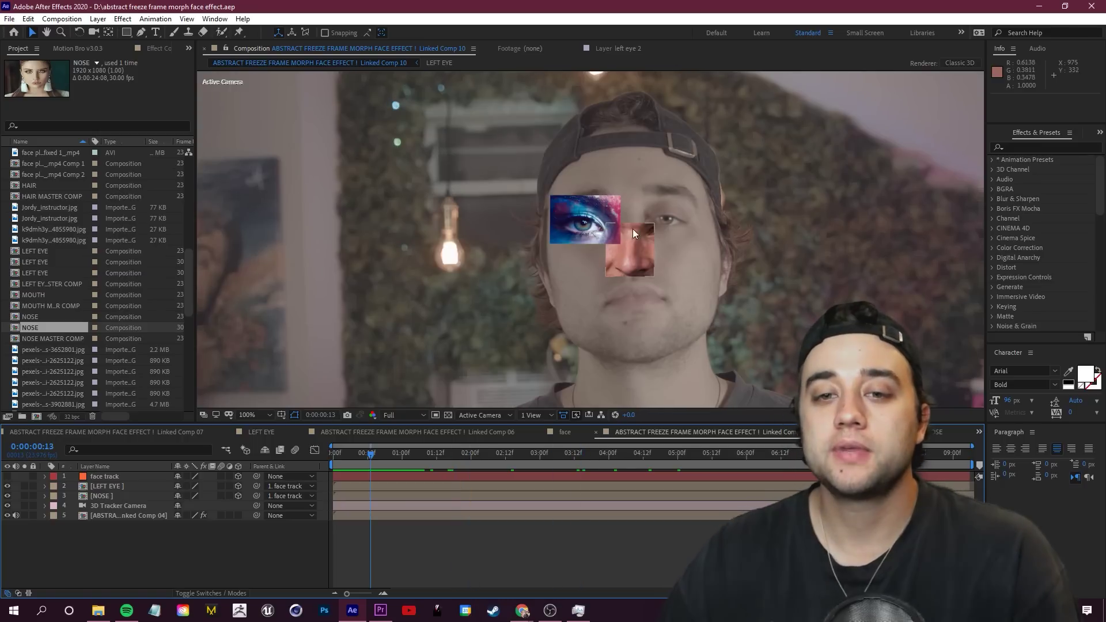
Shift the NOSE layer along its Z axis to a position of 960, 540, 16 so it sits better on the turned head.
{"action": "left_click", "coordinate": [609, 240]}
{"action": "left_click_drag", "start_coordinate": [384, 449], "coordinate": [430, 457]}
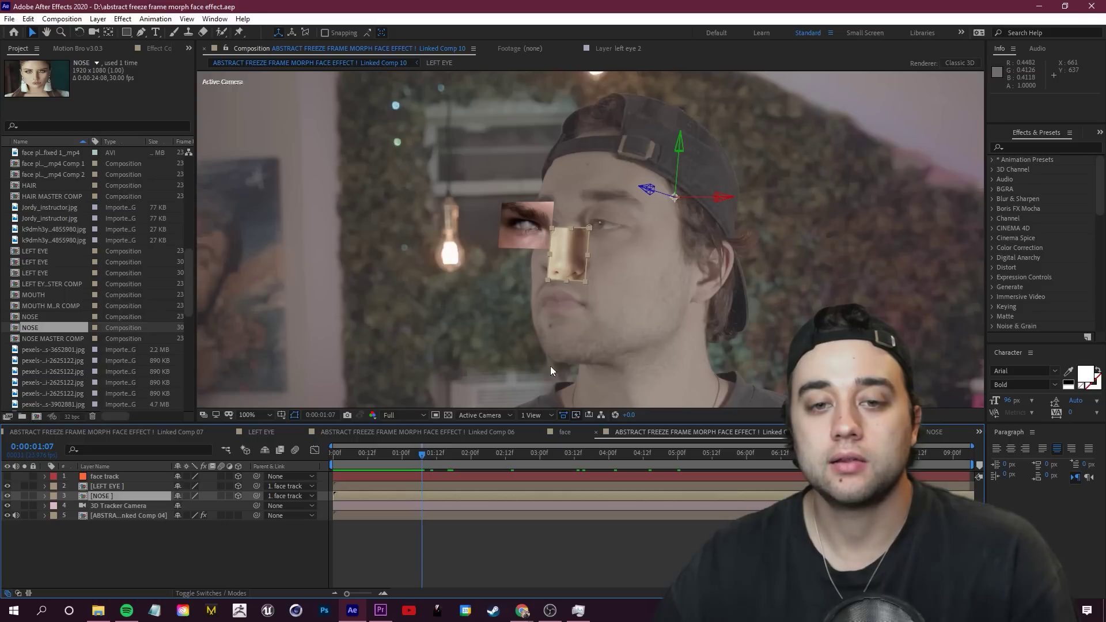
{"action": "mouse_move", "coordinate": [652, 192]}
{"action": "left_mouse_down"}
{"action": "mouse_move", "coordinate": [629, 190]}
{"action": "mouse_move", "coordinate": [642, 196]}
{"action": "left_mouse_up"}
At 0:00:01:20, set keyframes on all of the NOSE layer's transform properties, from Anchor Point through Opacity.
{"action": "left_click", "coordinate": [460, 454]}
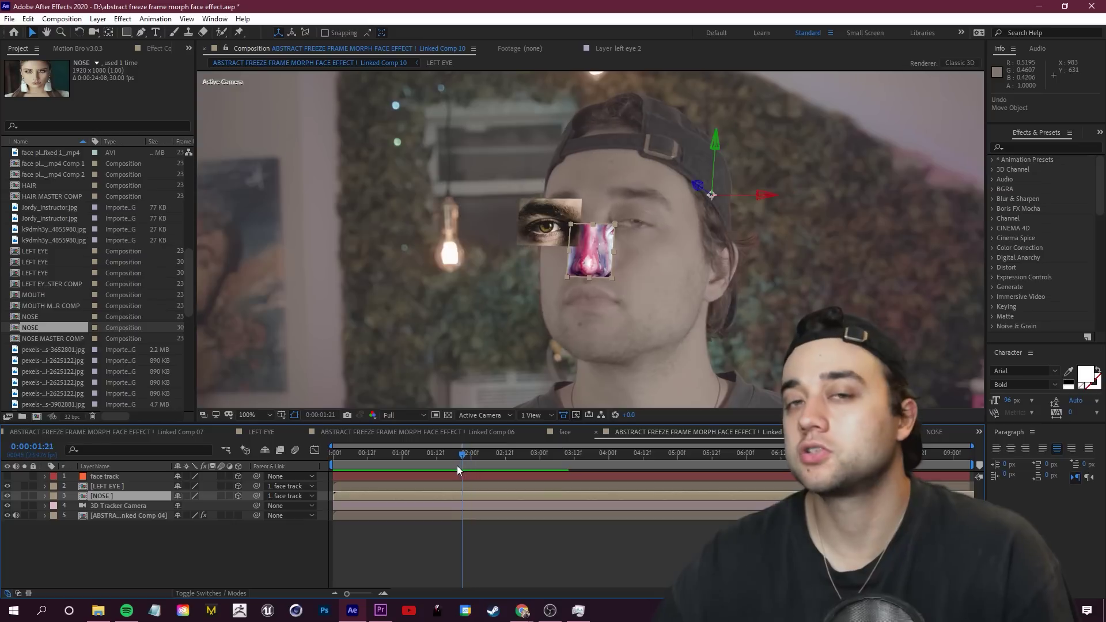
{"action": "left_click", "coordinate": [43, 496]}
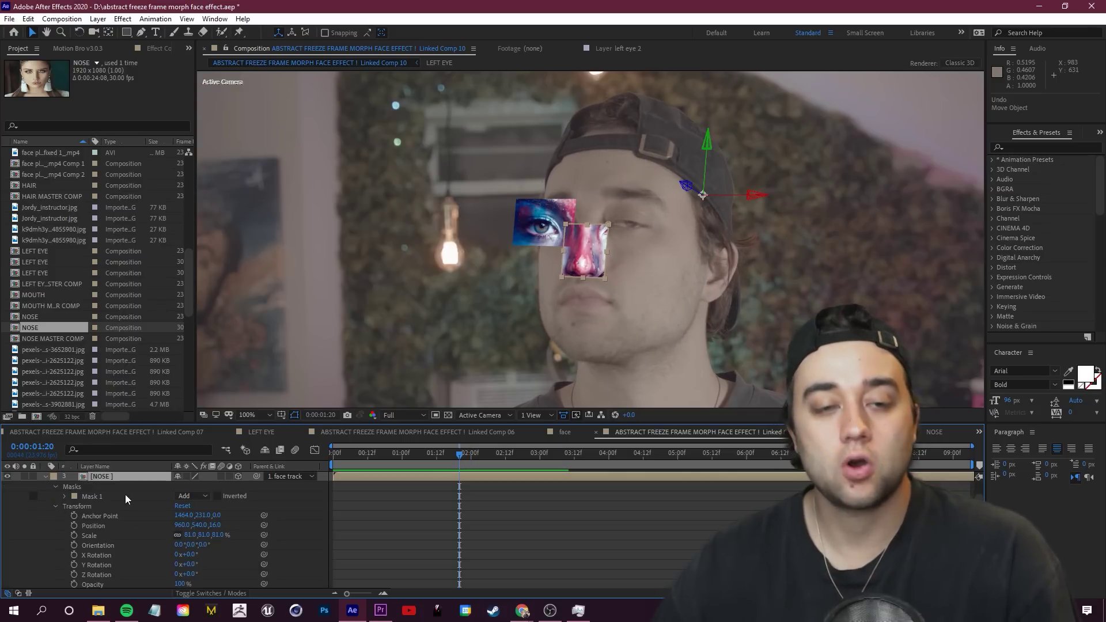
{"action": "scroll", "coordinate": [32, 554], "scroll_direction": "down", "scroll_amount": 2}
{"action": "scroll", "coordinate": [72, 515], "scroll_direction": "up", "scroll_amount": 1}
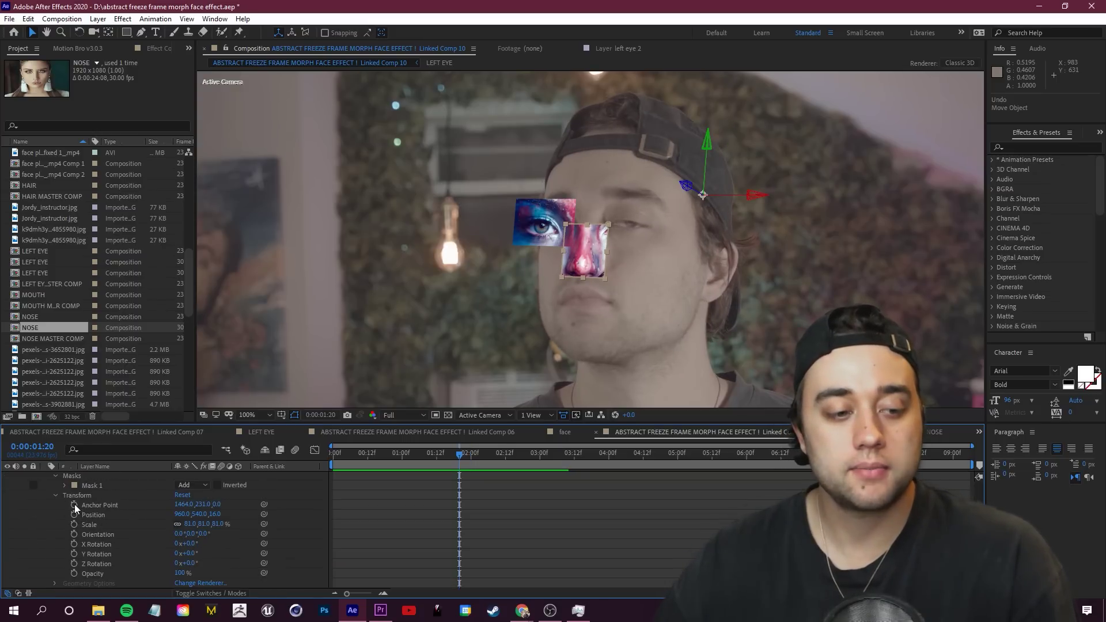
{"action": "left_click_drag", "start_coordinate": [74, 505], "coordinate": [74, 571]}
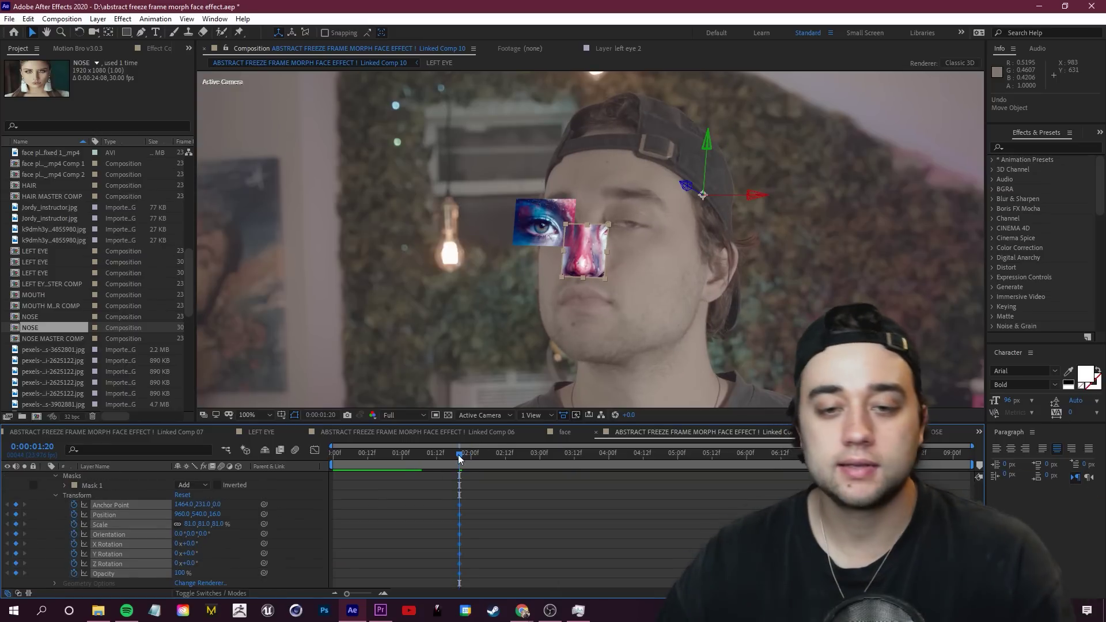
At 0:00:03:12, keyframe the NOSE position at 960, 540, 1.3 and adjust its X rotation to match the turned face.
{"action": "left_click_drag", "start_coordinate": [460, 456], "coordinate": [517, 471]}
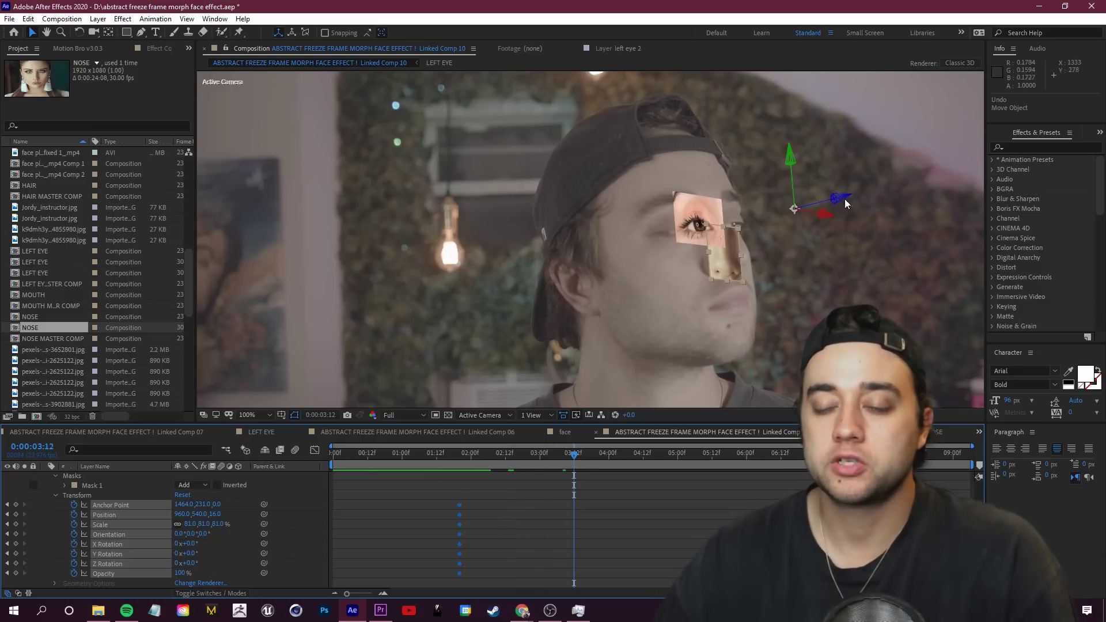
{"action": "left_click_drag", "start_coordinate": [837, 200], "coordinate": [846, 200]}
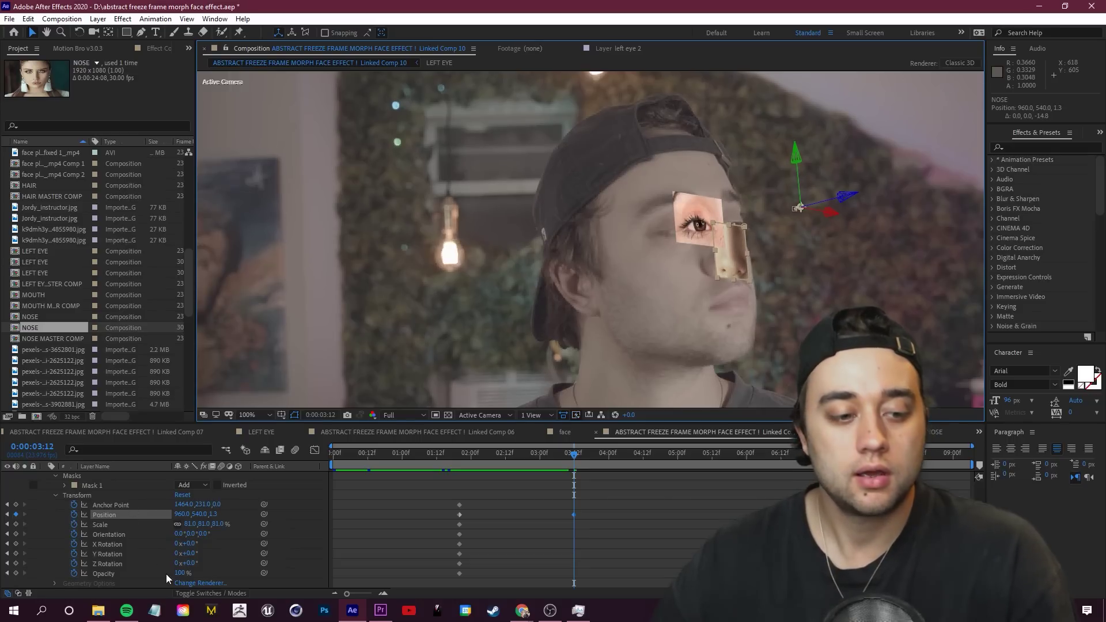
{"action": "left_click_drag", "start_coordinate": [194, 547], "coordinate": [196, 542]}
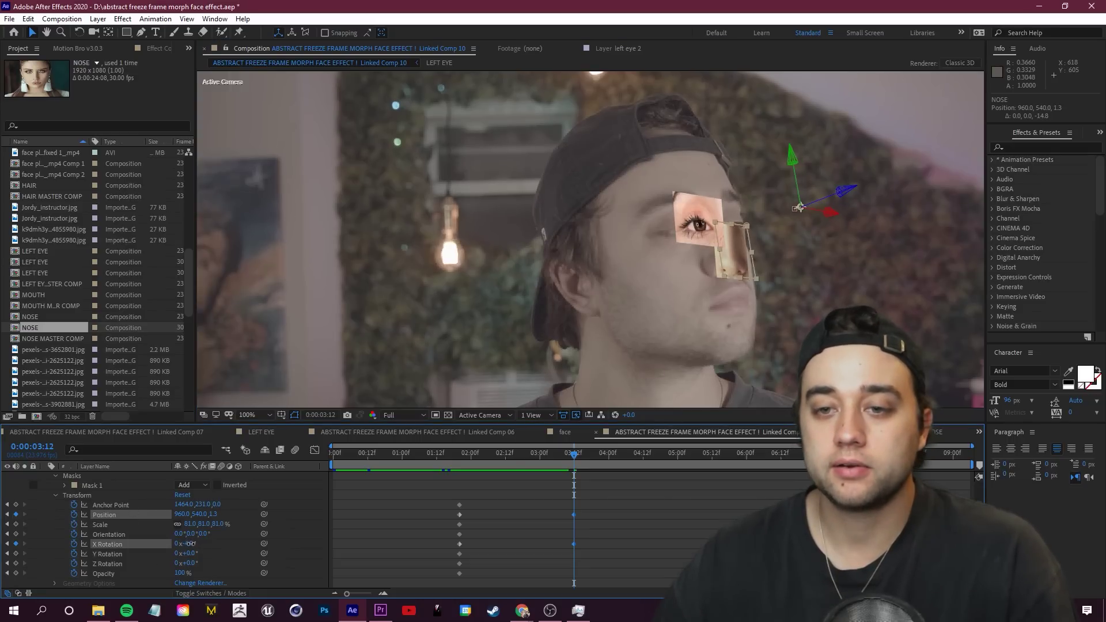